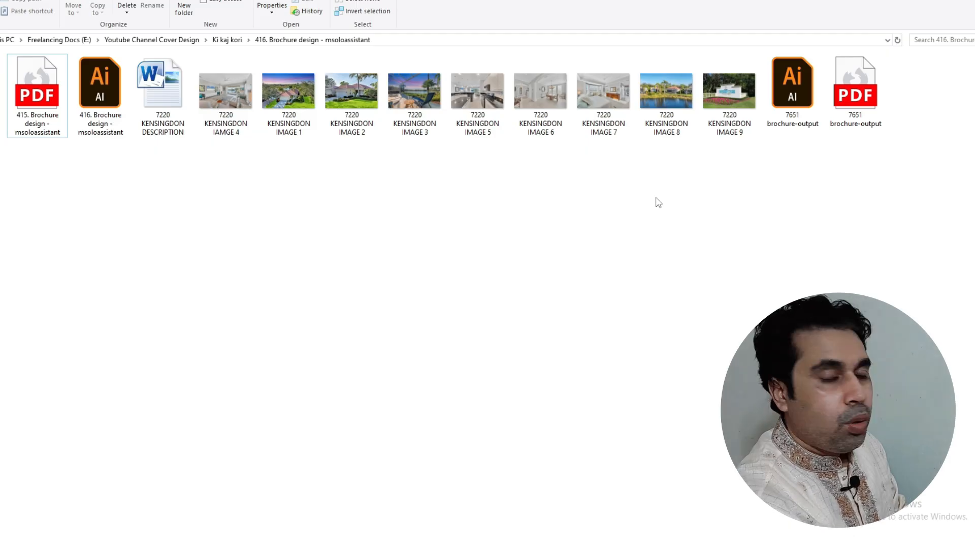
pyautogui.click(719, 110)
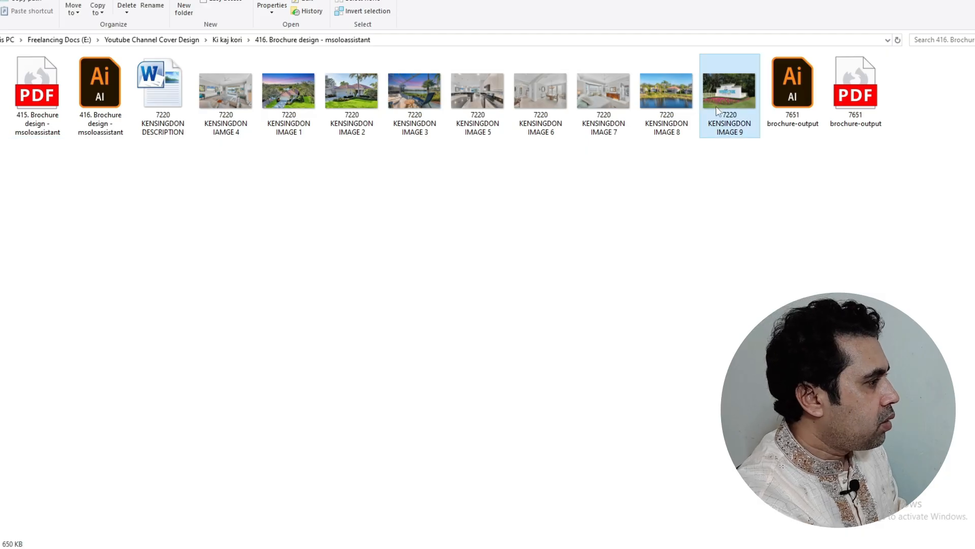
pyautogui.press('Return')
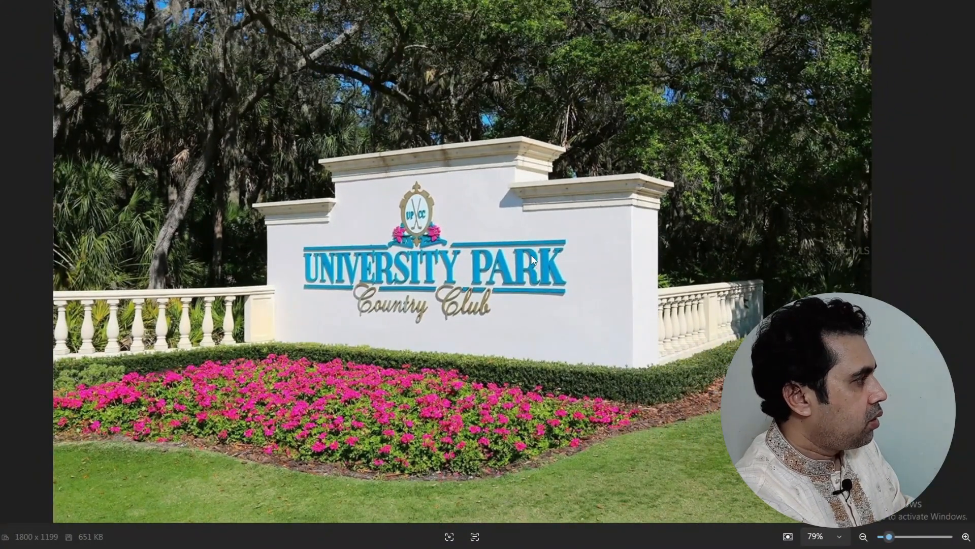
pyautogui.press('Right')
pyautogui.press('Right')
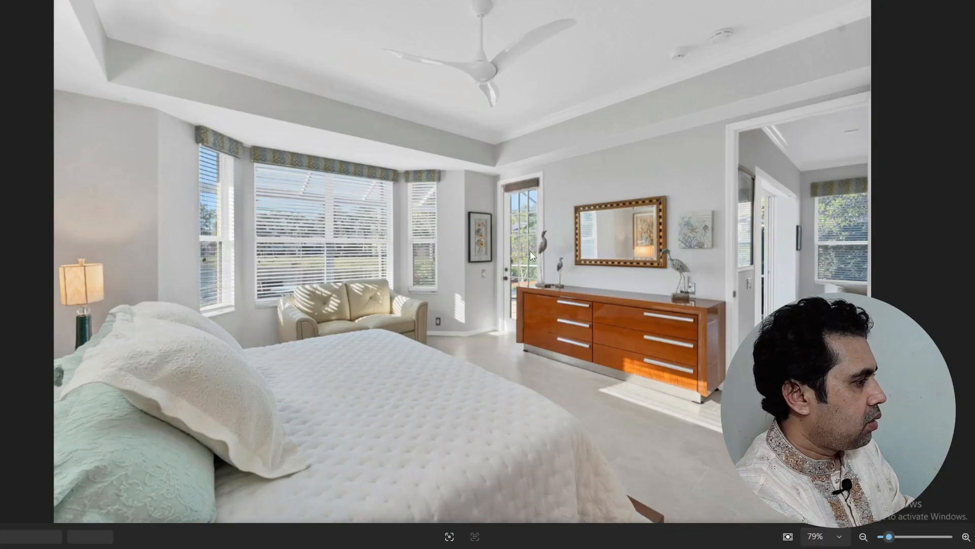
pyautogui.press('Right')
pyautogui.press('Right')
pyautogui.press('Right')
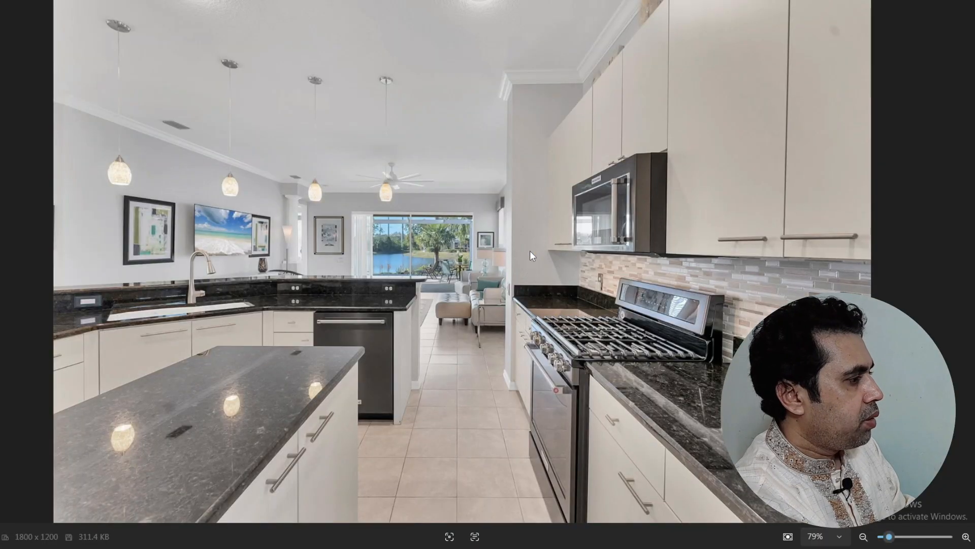
pyautogui.press('Right')
pyautogui.press('Right')
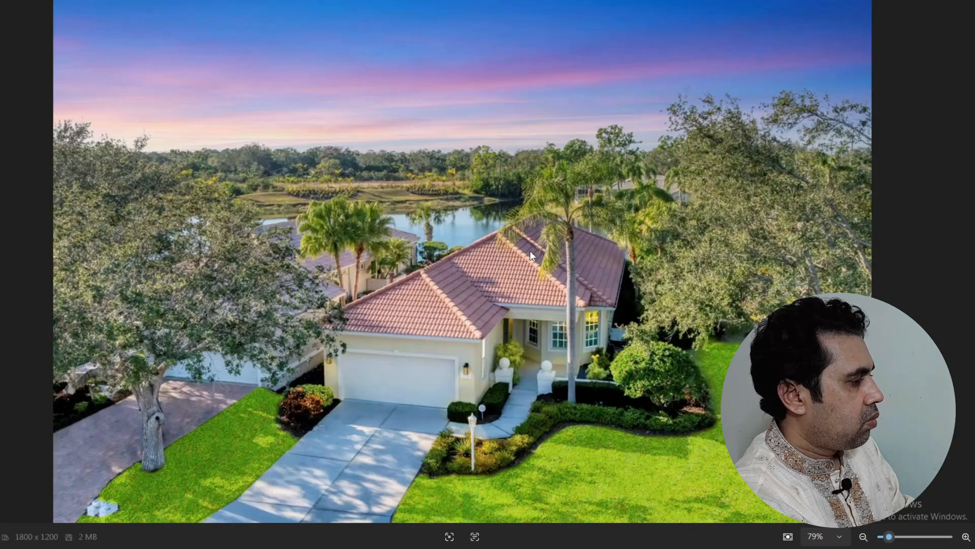
pyautogui.press('Right')
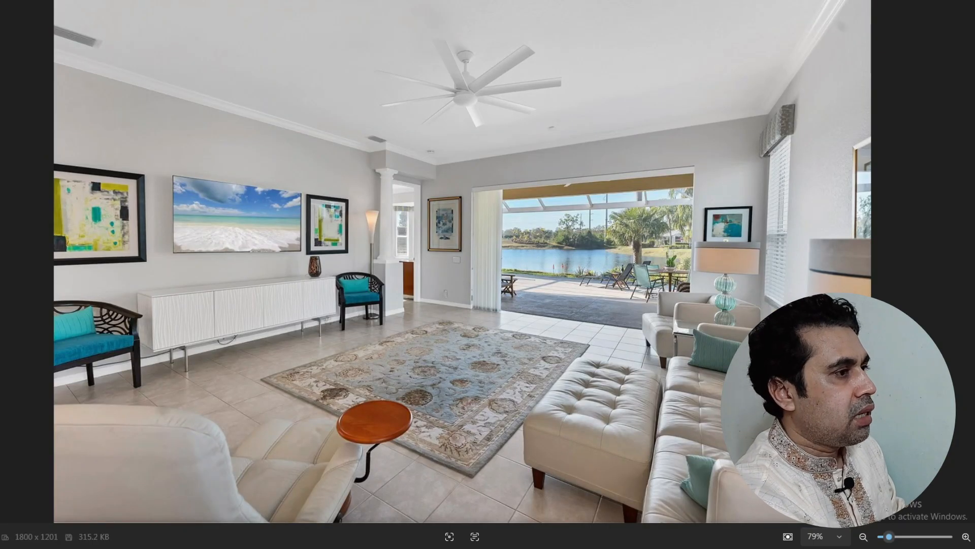
pyautogui.press('Escape')
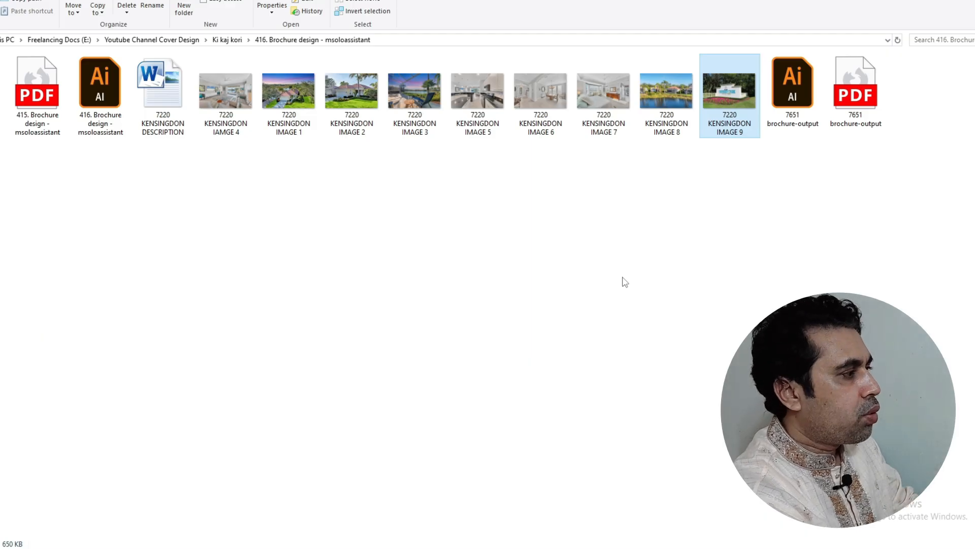
# Open 7651 brochure-output.pdf in Edge and review its marked-up first page
pyautogui.click(603, 269)
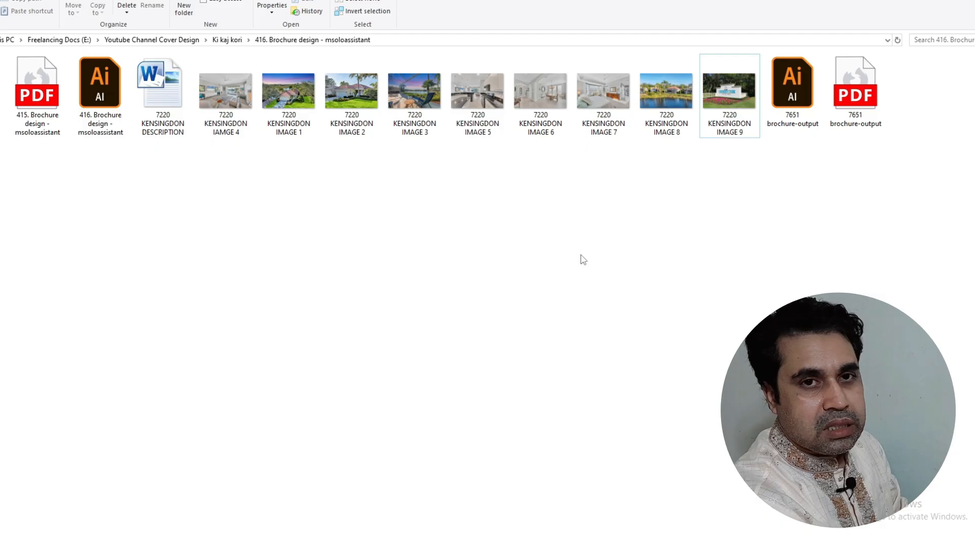
pyautogui.doubleClick(862, 88)
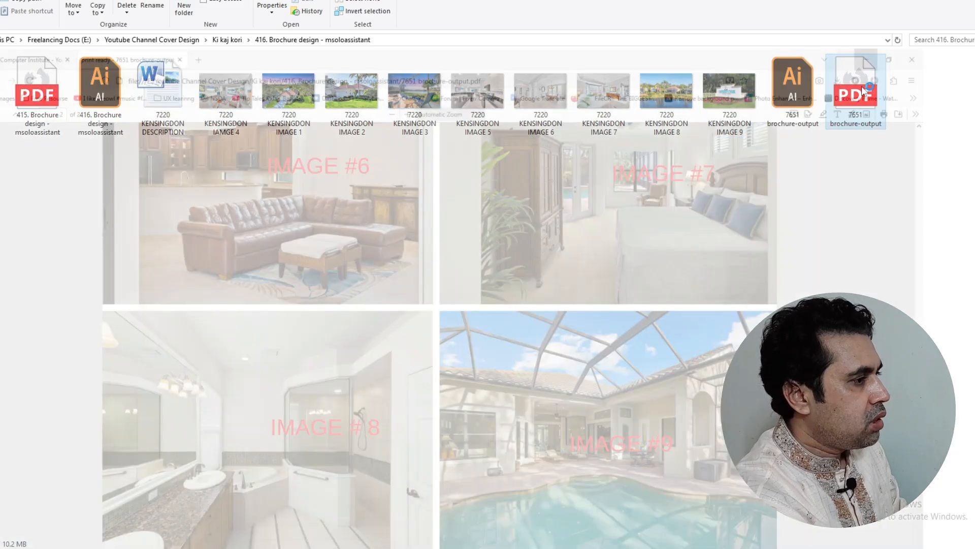
pyautogui.keyDown('ctrl'); pyautogui.scroll(-4, 485, 133); pyautogui.keyUp('ctrl')
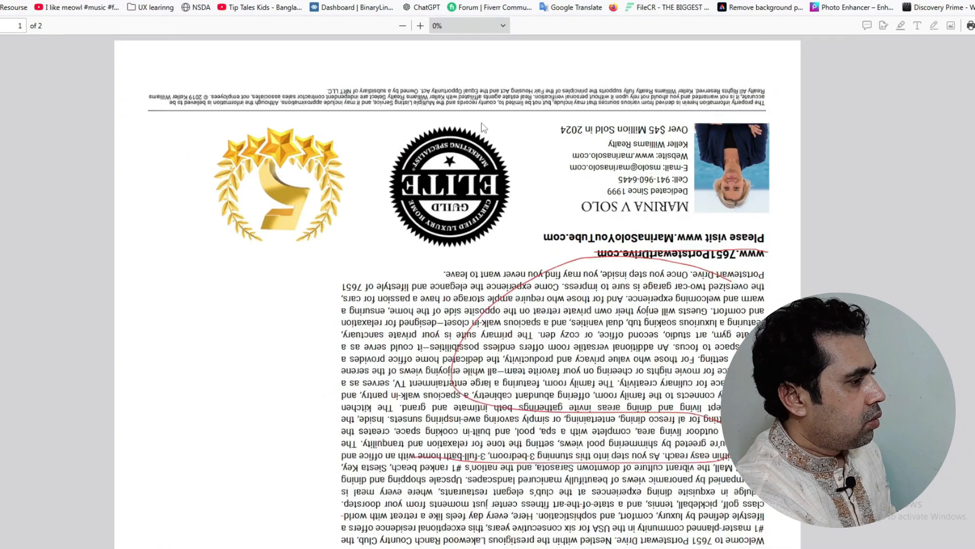
pyautogui.scroll(-3, 484, 129)
pyautogui.scroll(-5, 484, 130)
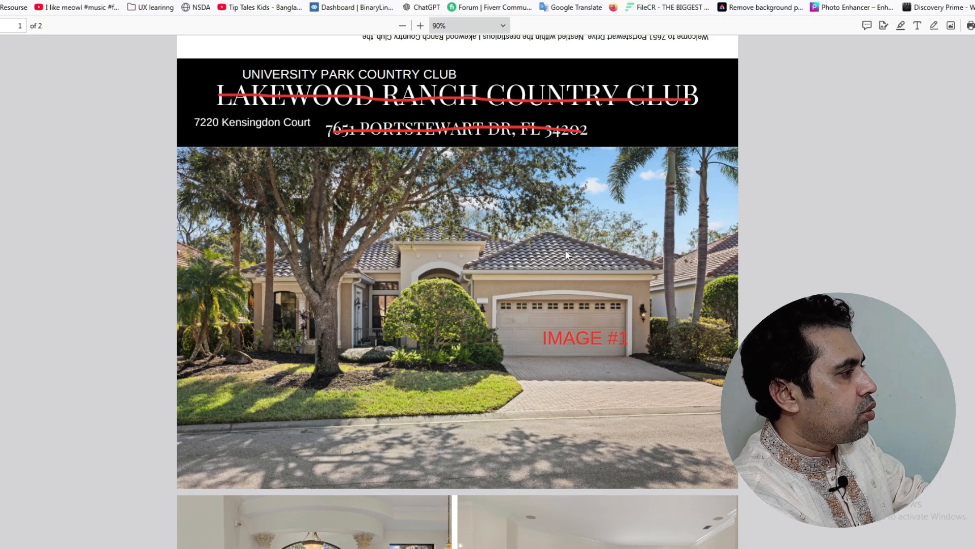
pyautogui.moveTo(285, 72)
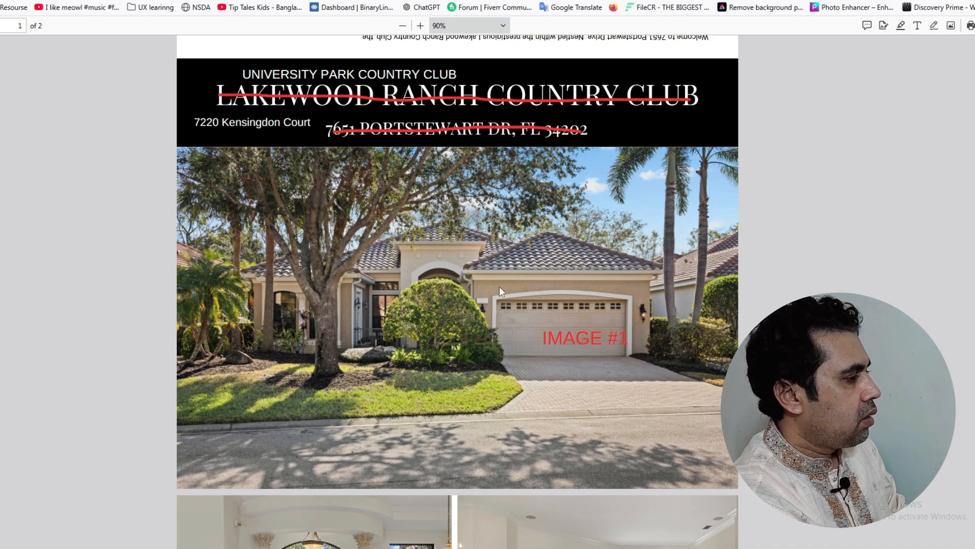
# Scroll through the rest of the brochure PDF to inspect the photo grid page
pyautogui.scroll(-2, 507, 282)
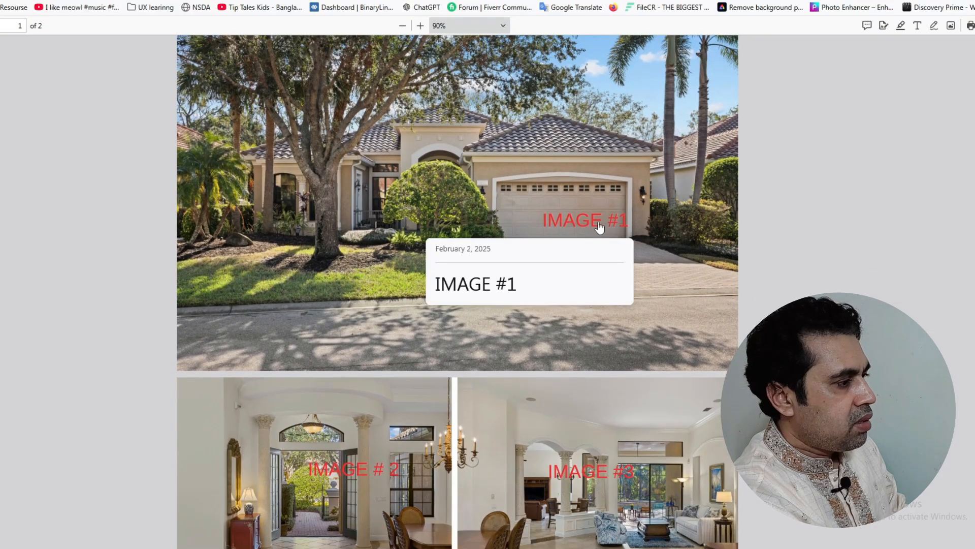
pyautogui.scroll(-1, 409, 291)
pyautogui.scroll(-4, 342, 279)
pyautogui.scroll(-1, 528, 269)
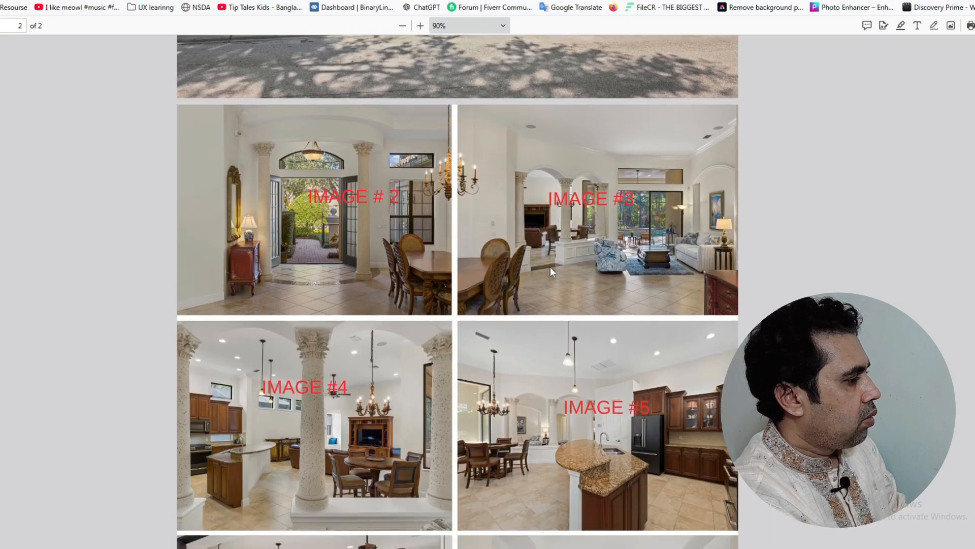
pyautogui.scroll(-5, 772, 285)
pyautogui.scroll(5, 681, 300)
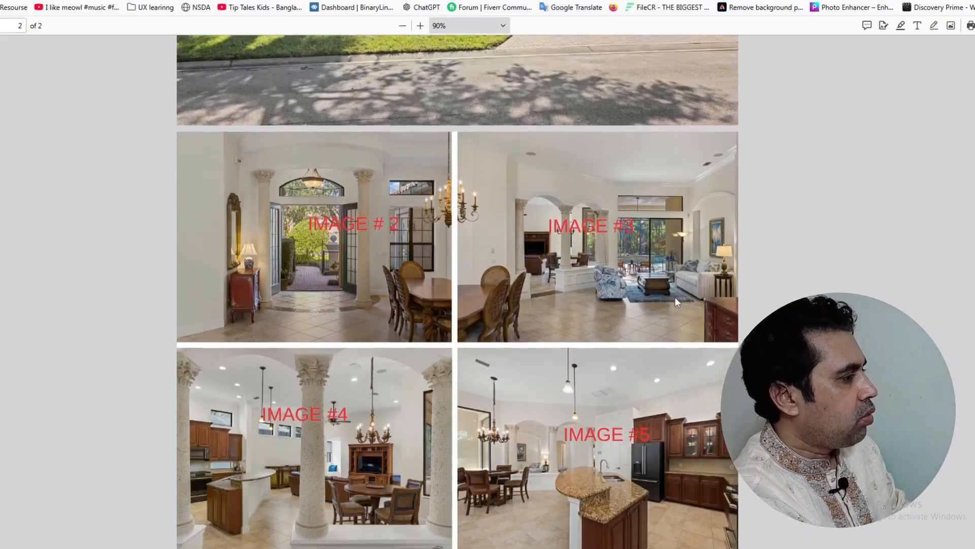
pyautogui.scroll(-6, 431, 298)
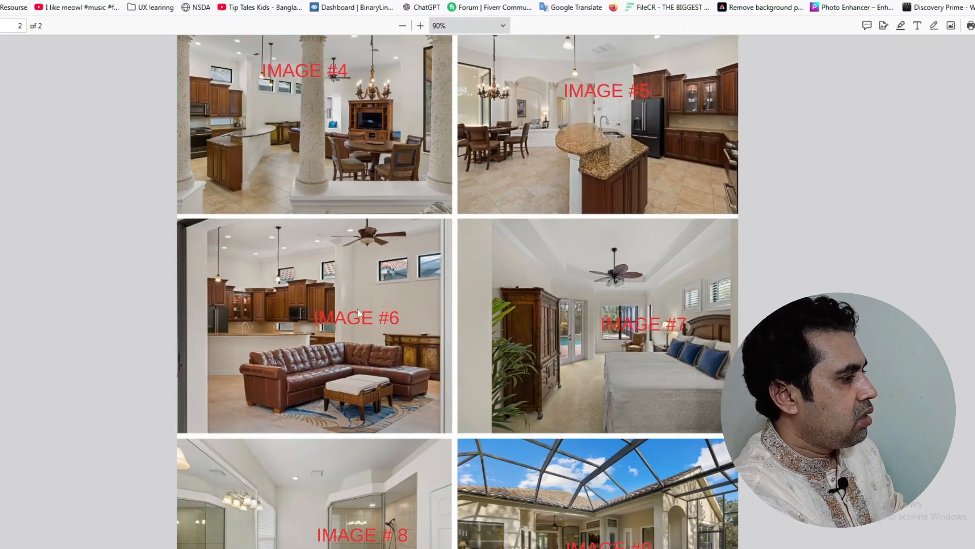
pyautogui.scroll(-2, 432, 298)
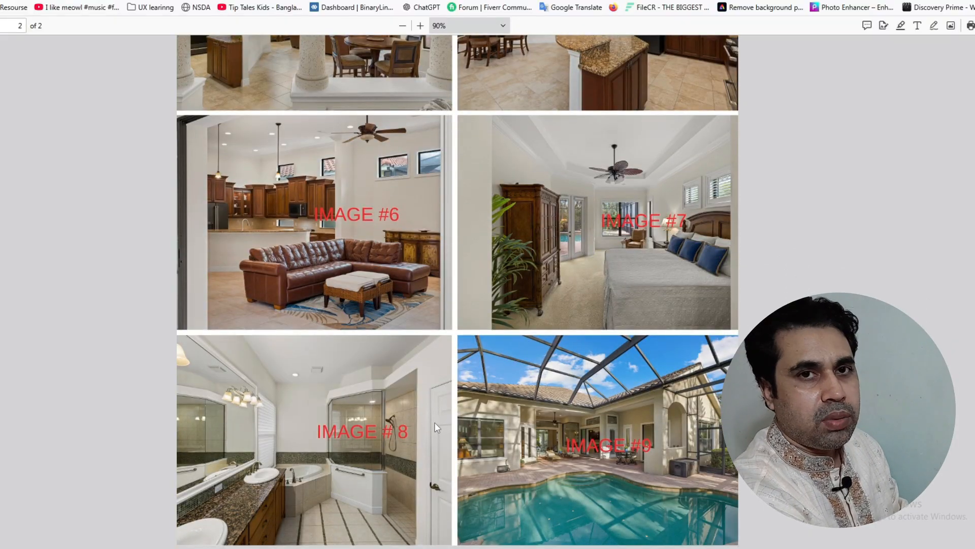
pyautogui.scroll(15, 422, 407)
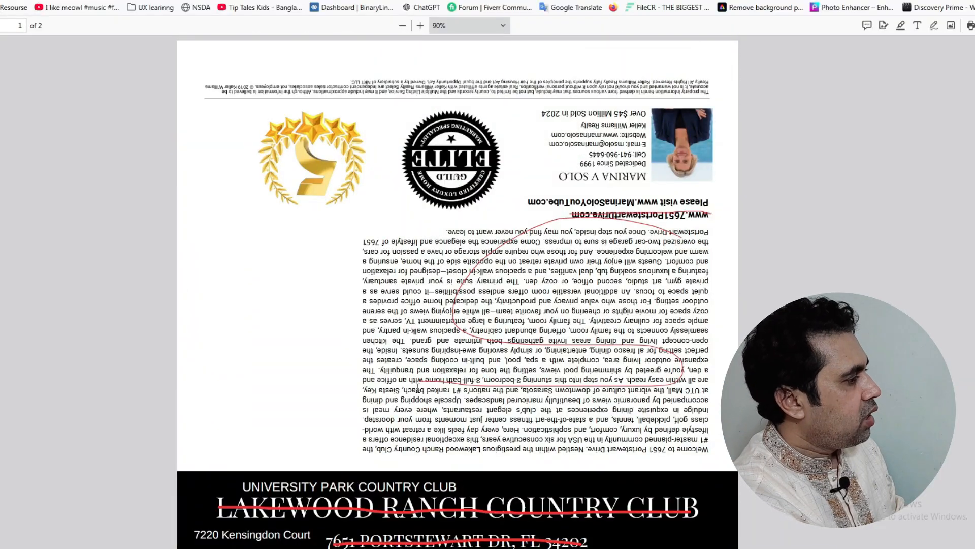
pyautogui.scroll(-3, 417, 387)
pyautogui.scroll(3, 680, 150)
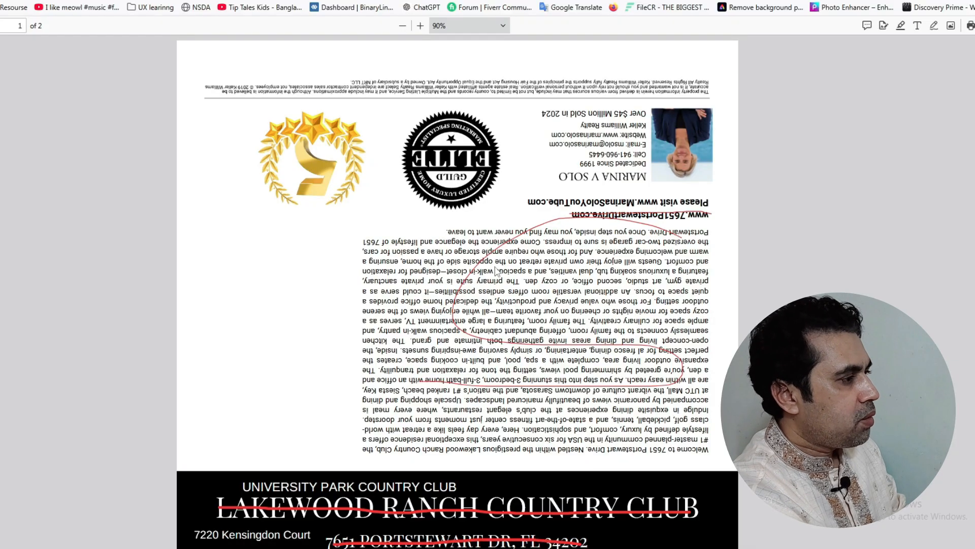
pyautogui.scroll(-10, 495, 272)
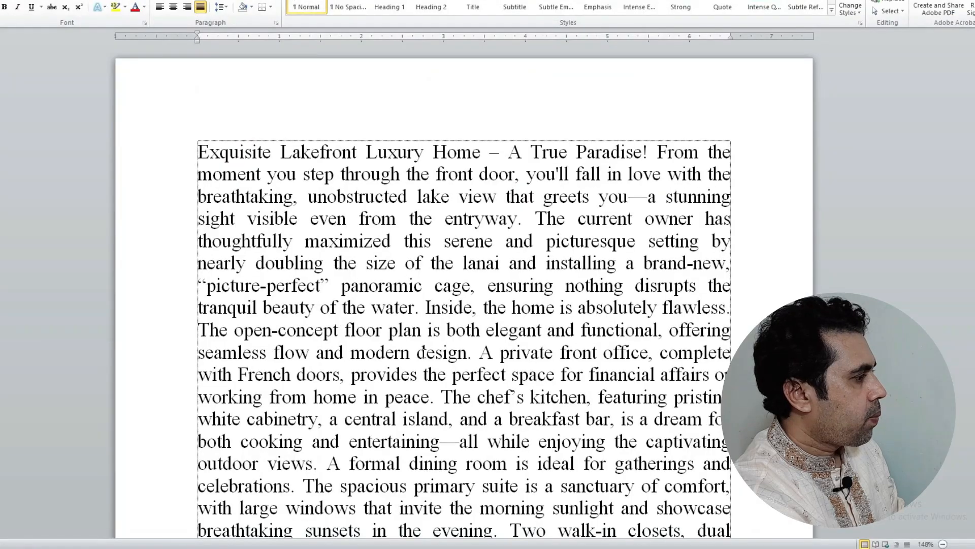
# Scroll down and back up through the Exquisite Lakefront Luxury Home description in Word
pyautogui.scroll(-5, 445, 335)
pyautogui.scroll(-12, 445, 336)
pyautogui.scroll(4, 448, 333)
pyautogui.scroll(11, 447, 333)
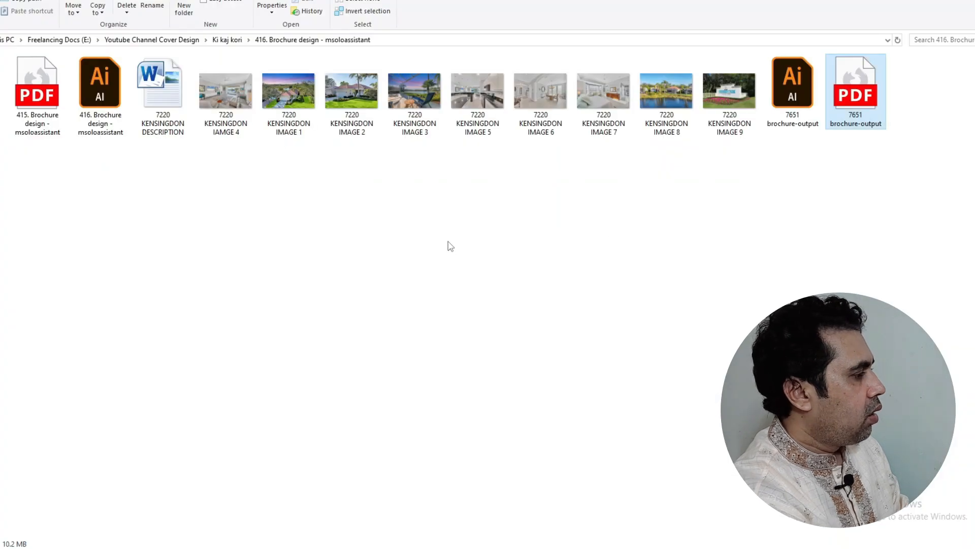
# Refresh the brochure folder and bring up the two-artboard Illustrator document
pyautogui.rightClick(446, 240)
pyautogui.click(475, 287)
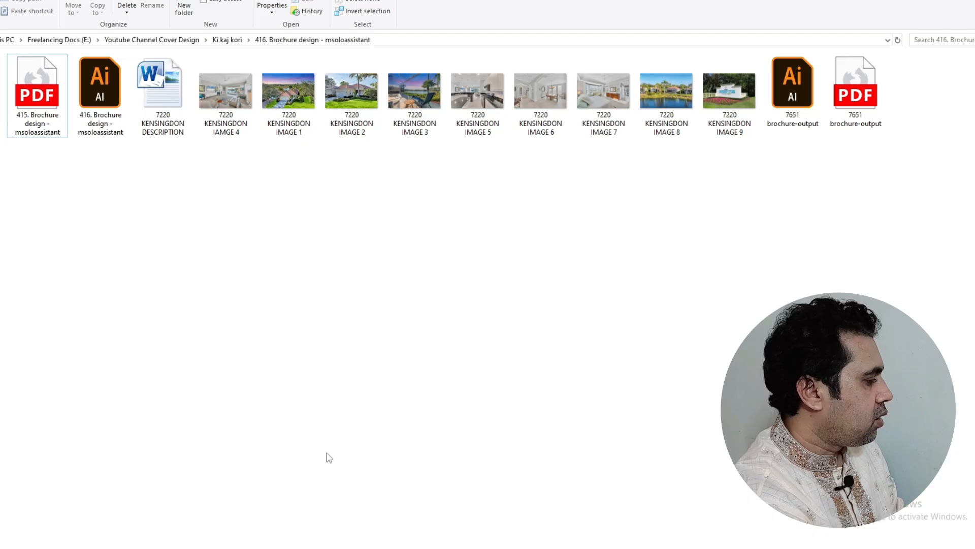
pyautogui.click(255, 532)
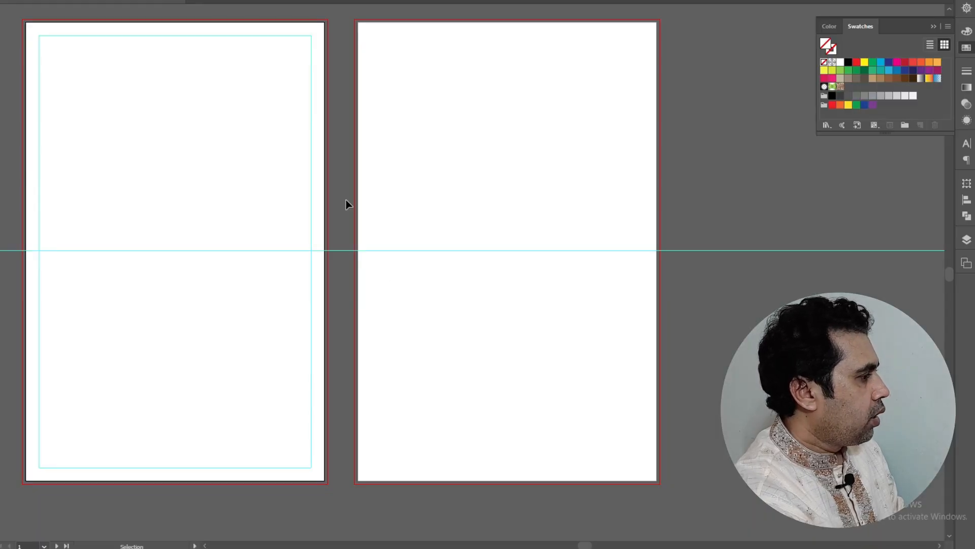
pyautogui.scroll(2, 345, 199)
pyautogui.scroll(-1, 346, 199)
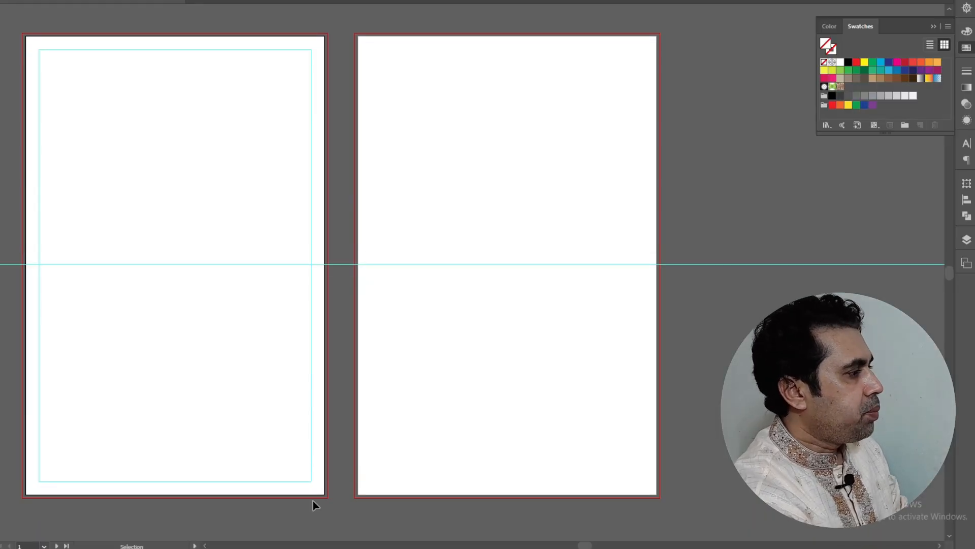
# Check the brochure PDF for reference, scrolling through its pages
pyautogui.hotkey('alt', 'Tab')
pyautogui.scroll(15, 422, 236)
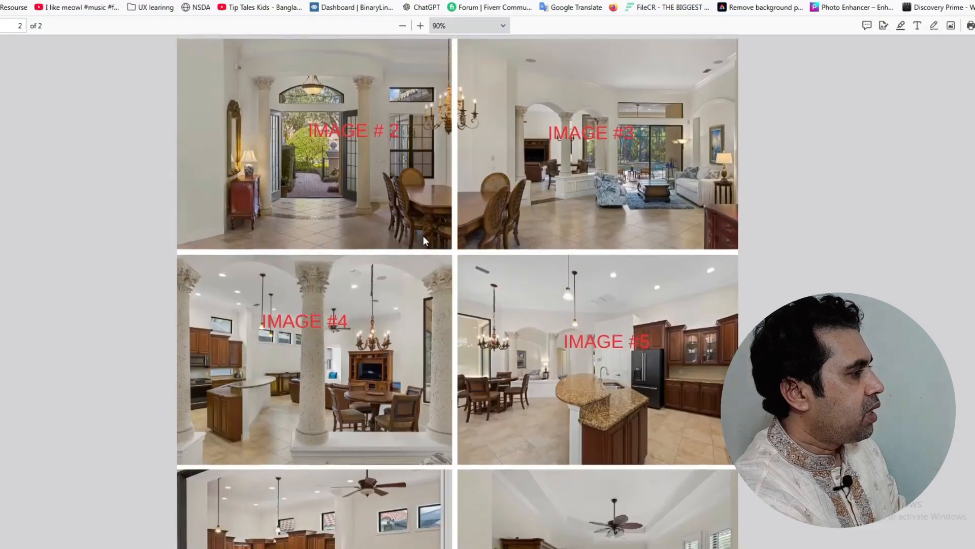
pyautogui.scroll(-8, 429, 244)
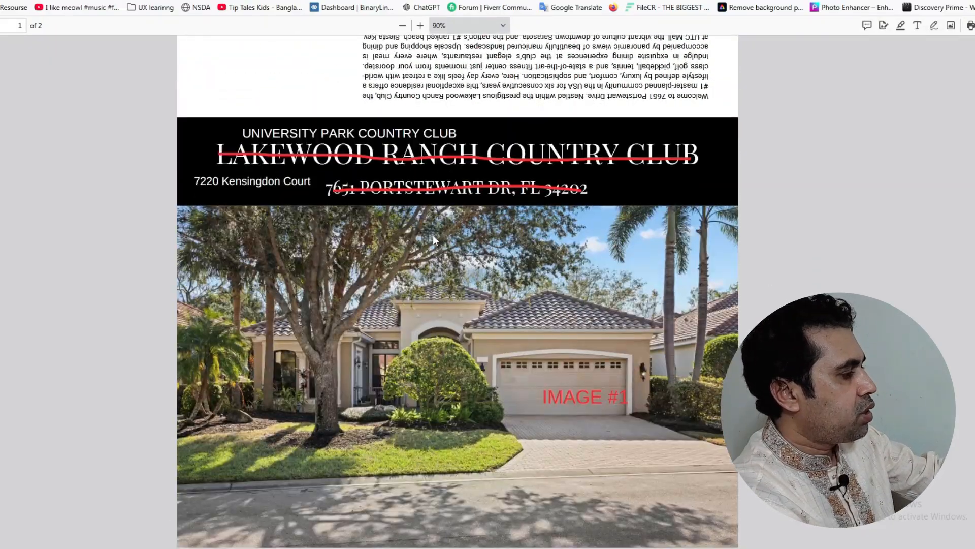
pyautogui.scroll(-12, 433, 236)
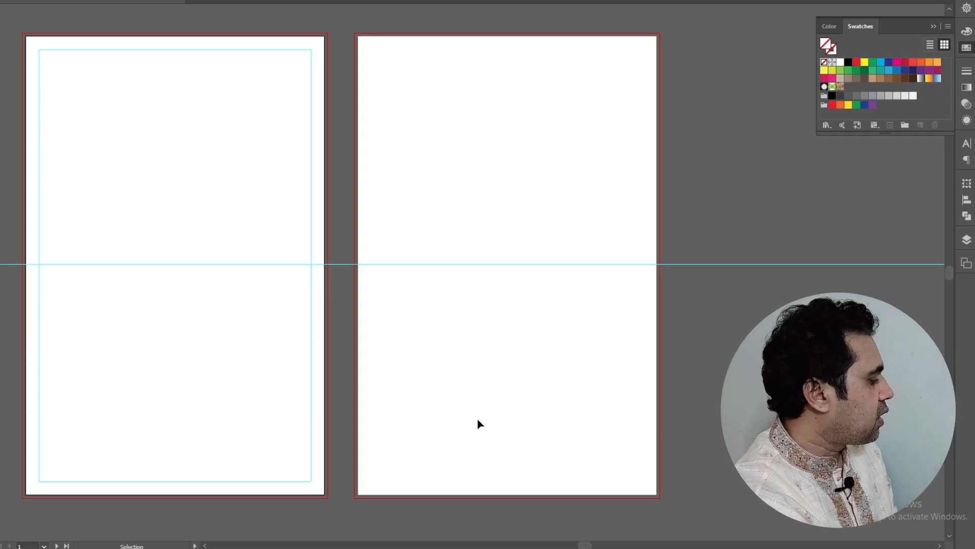
# Place the aerial house photo on the left artboard and compare it with the brochure PDF
pyautogui.hotkey('ctrl', 'shift', 'v')
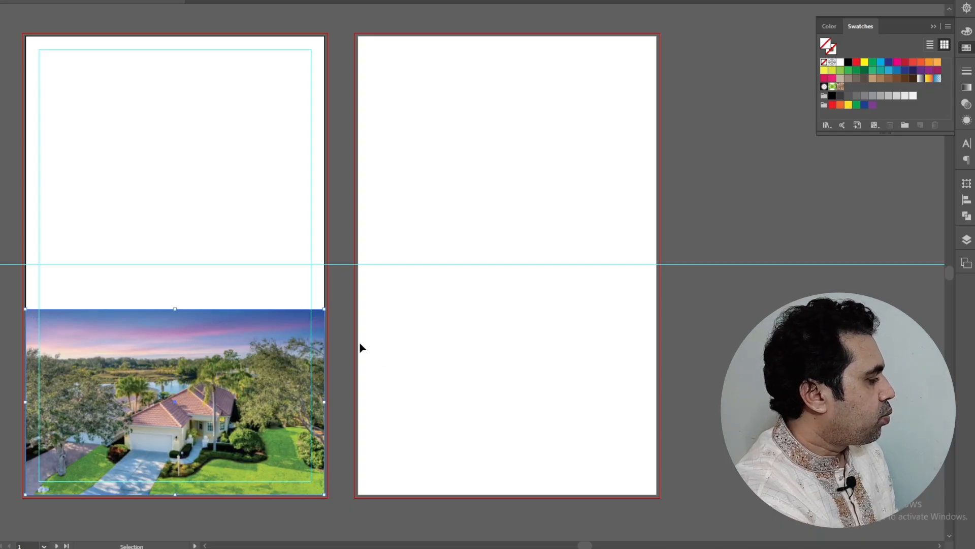
pyautogui.click(360, 345)
pyautogui.hotkey('alt', 'Tab')
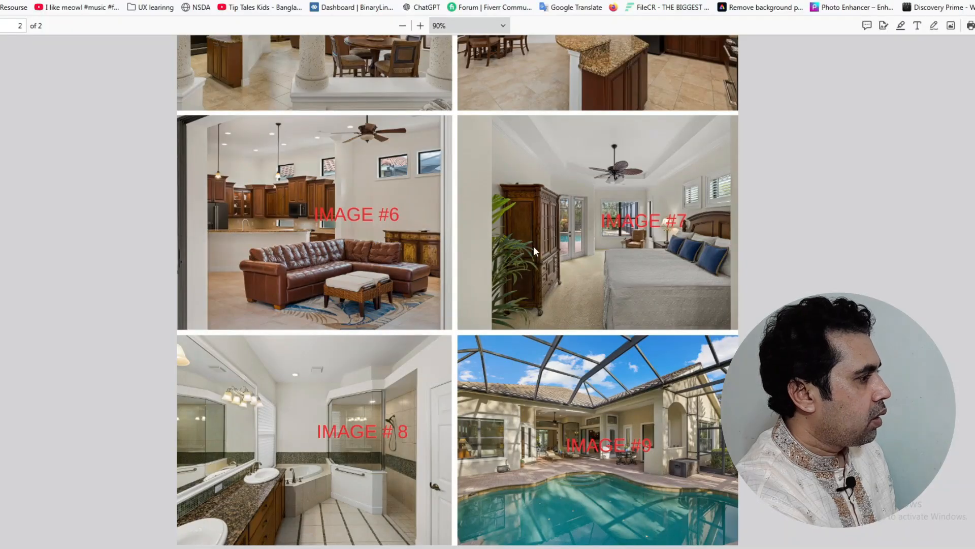
pyautogui.scroll(15, 533, 246)
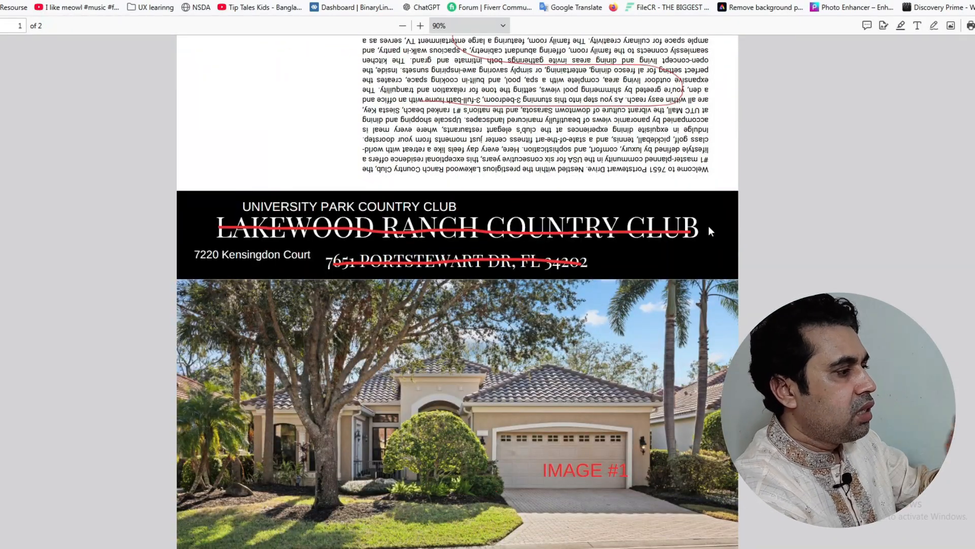
pyautogui.moveTo(427, 209)
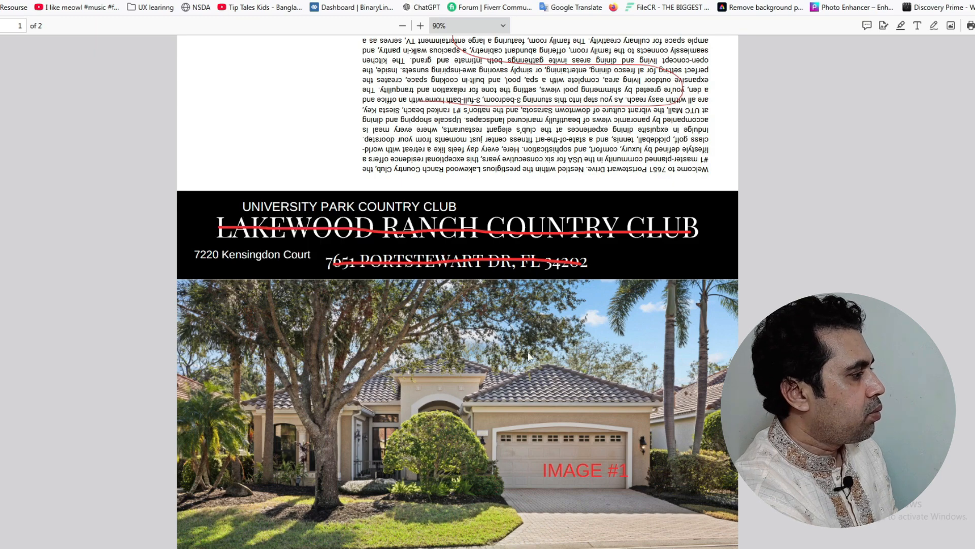
pyautogui.hotkey('alt', 'Tab')
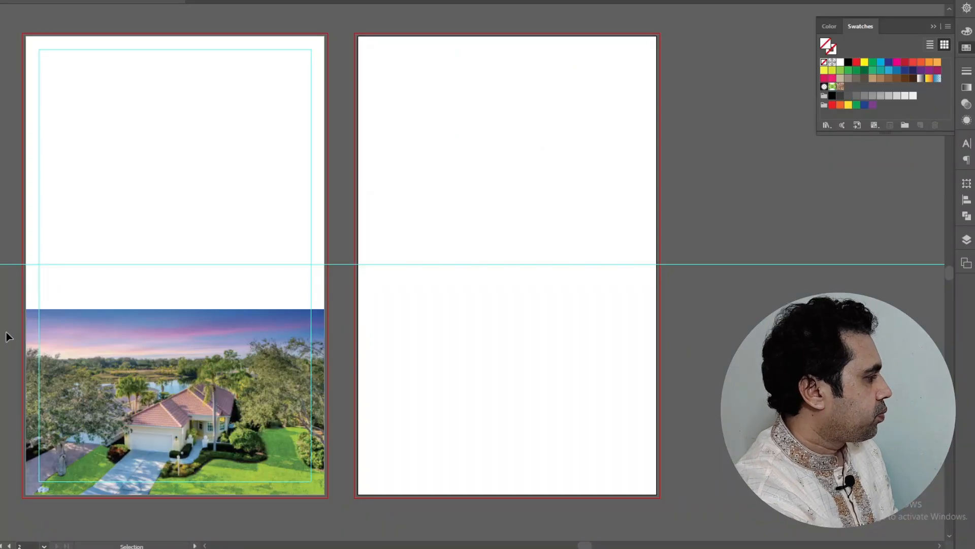
# Paste the title banner above the photo and the description, contact and logo block above it
pyautogui.hotkey('ctrl', 'v')
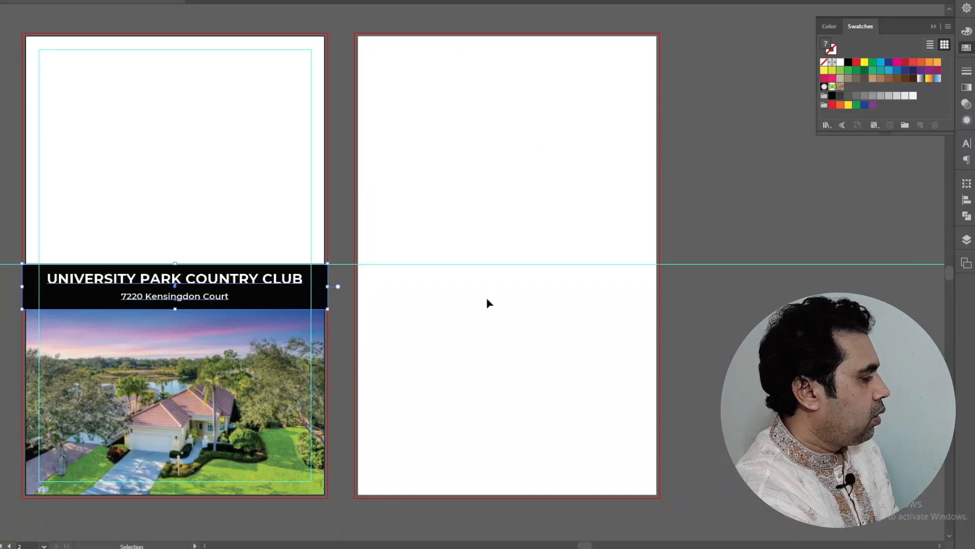
pyautogui.click(486, 303)
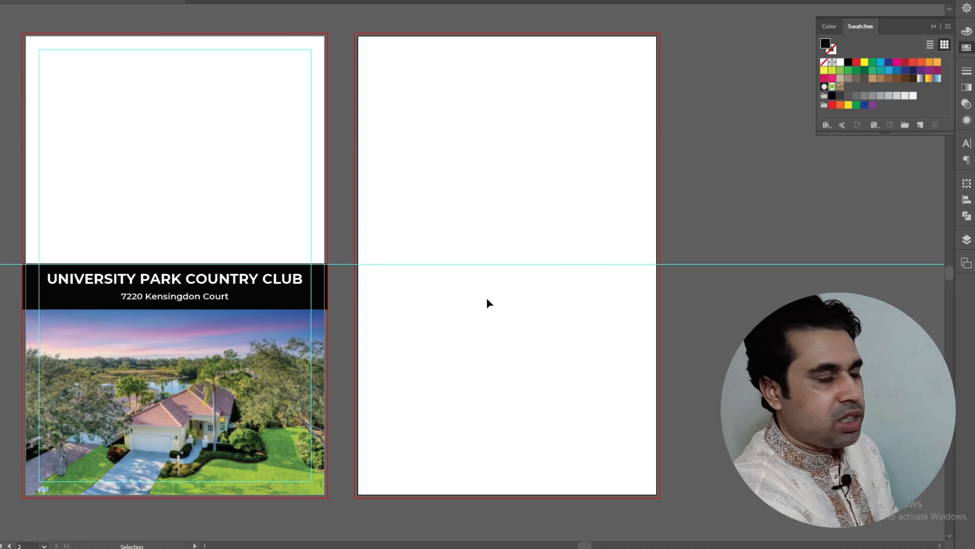
pyautogui.press('a')
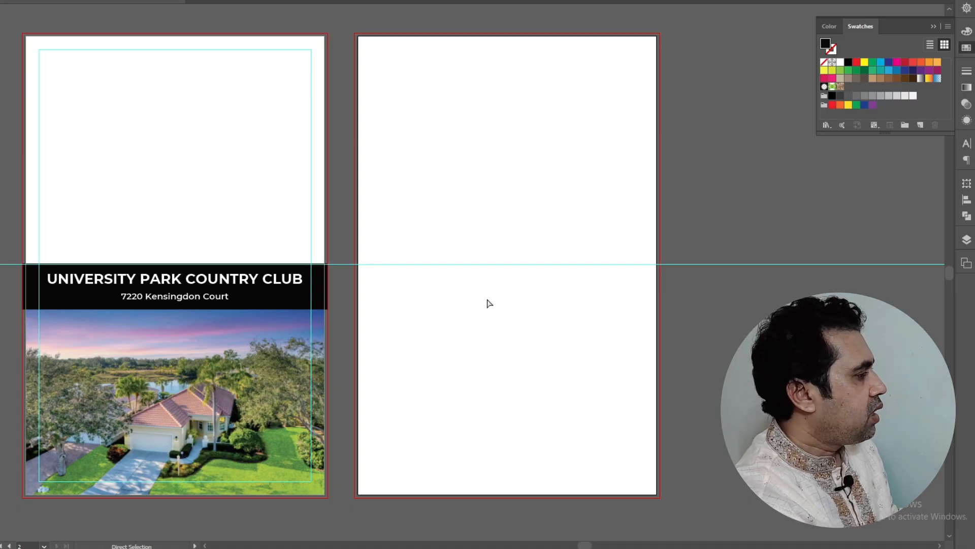
pyautogui.hotkey('ctrl', 'v')
pyautogui.press('v')
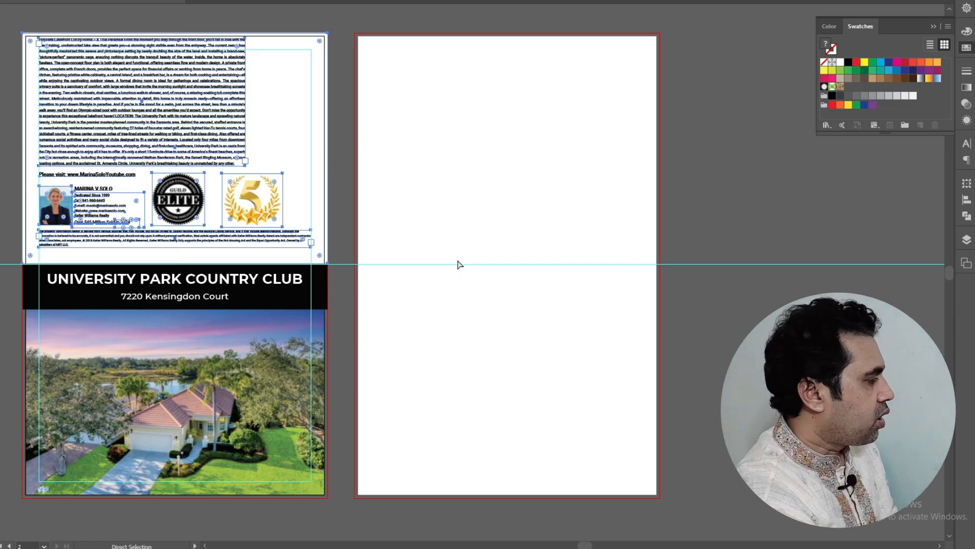
# Turn the top text block upside down and place the green rectangle at the right page's top-left
pyautogui.hotkey('ctrl', 'z')
pyautogui.click(458, 262)
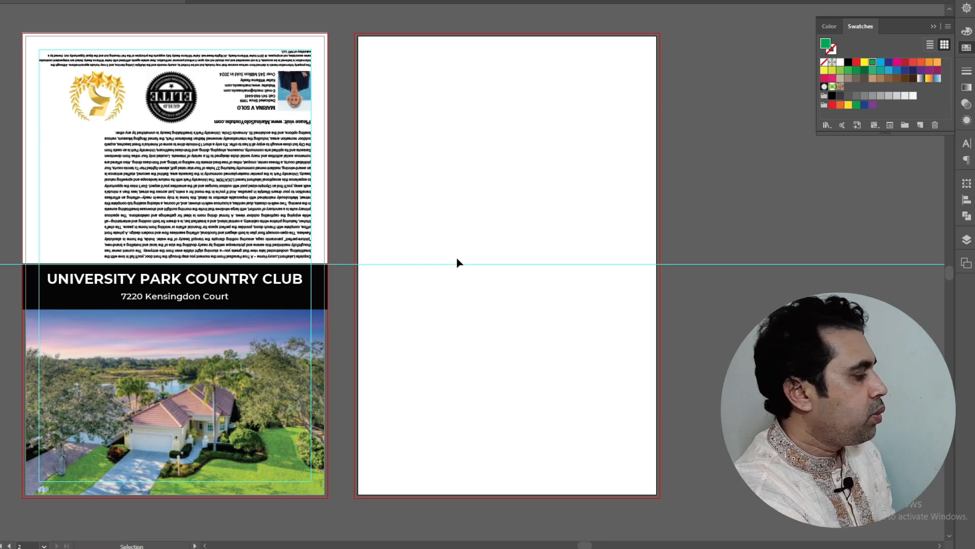
pyautogui.hotkey('ctrl', 'v')
pyautogui.click(553, 225)
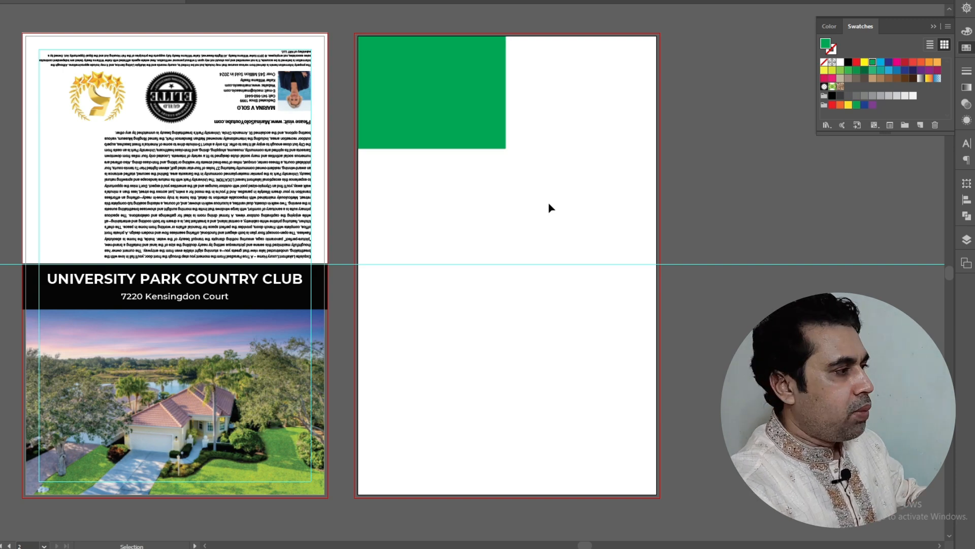
# Replace the green rectangle with the house photo and add the patio photo beside it
pyautogui.hotkey('ctrl', 'z')
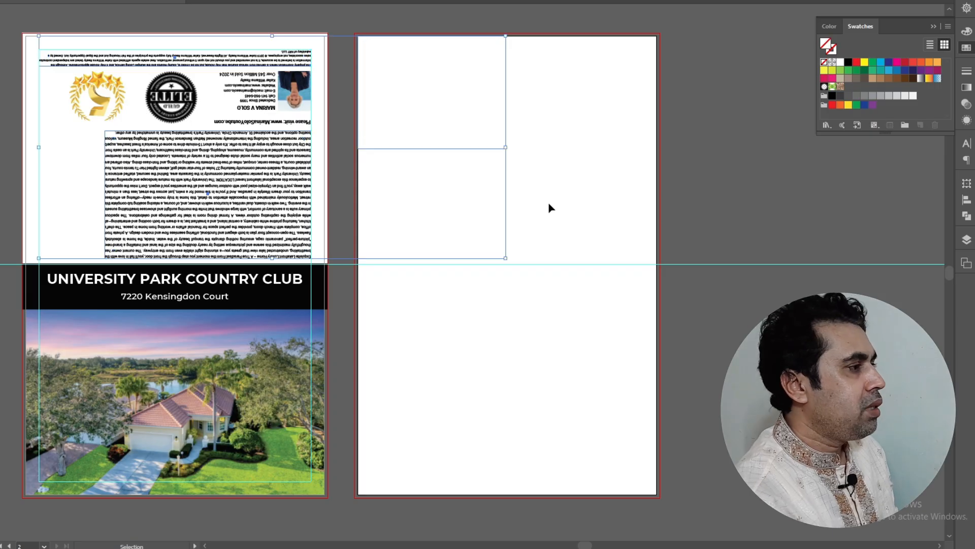
pyautogui.hotkey('ctrl', 'z')
pyautogui.hotkey('ctrl', 'z')
pyautogui.hotkey('ctrl', 'z')
pyautogui.hotkey('ctrl', 'z')
pyautogui.hotkey('ctrl', 'z')
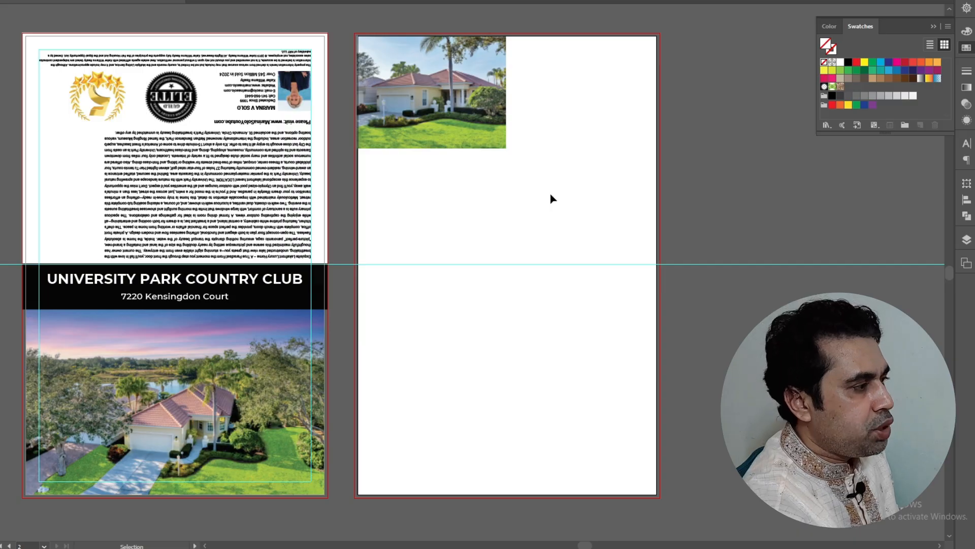
pyautogui.hotkey('ctrl', 'z')
pyautogui.hotkey('ctrl', 'z')
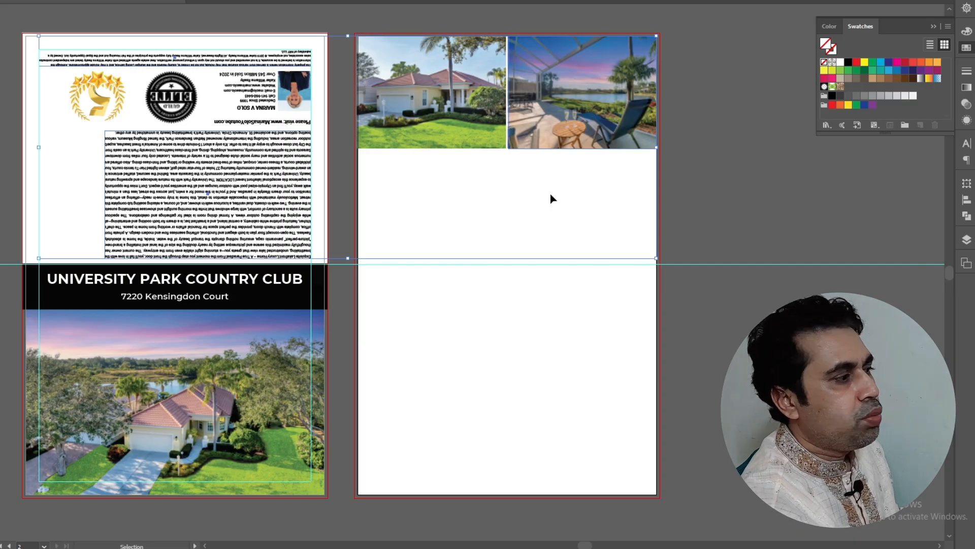
pyautogui.press('a')
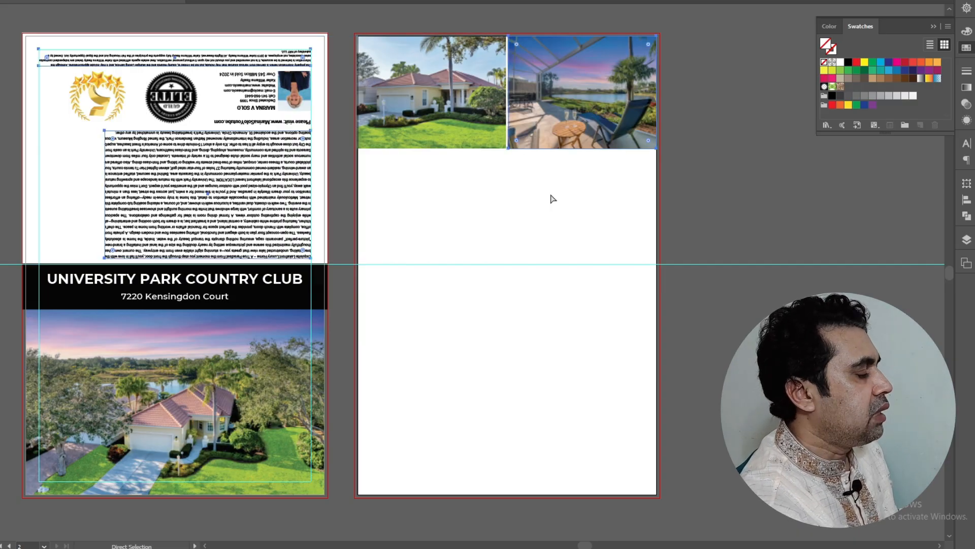
pyautogui.click(735, 198)
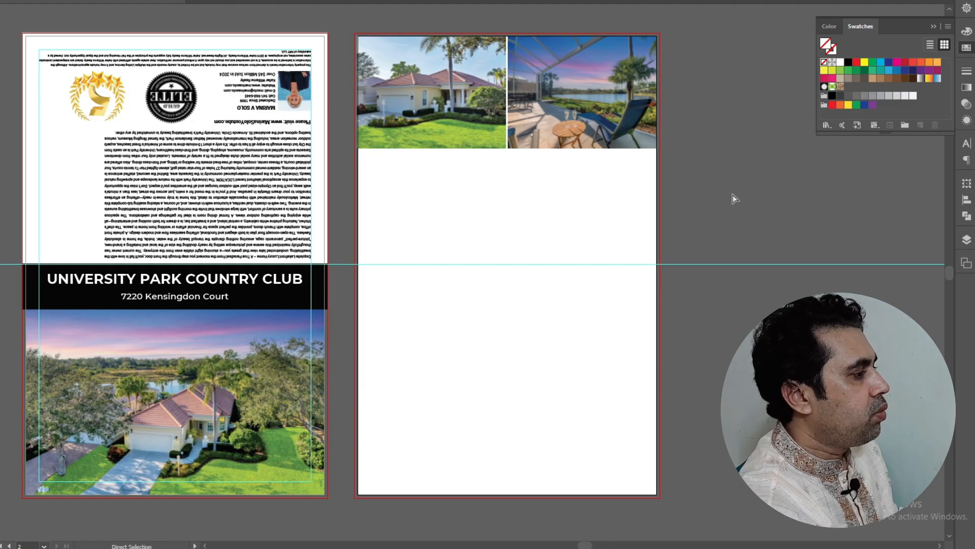
# Fill the remaining grid cells with the interior, bedroom, lake and entrance-sign photos
pyautogui.hotkey('ctrl', 'shift', 'z')
pyautogui.hotkey('ctrl', 'shift', 'z')
pyautogui.hotkey('ctrl', 'shift', 'z')
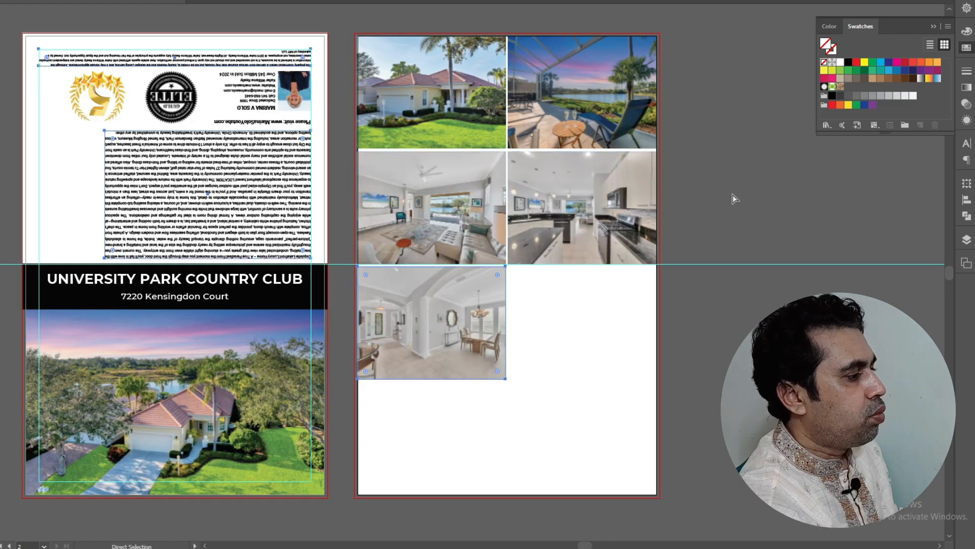
pyautogui.hotkey('ctrl', 'shift', 'z')
pyautogui.hotkey('ctrl', 'shift', 'z')
pyautogui.hotkey('ctrl', 'shift', 'z')
pyautogui.press('v')
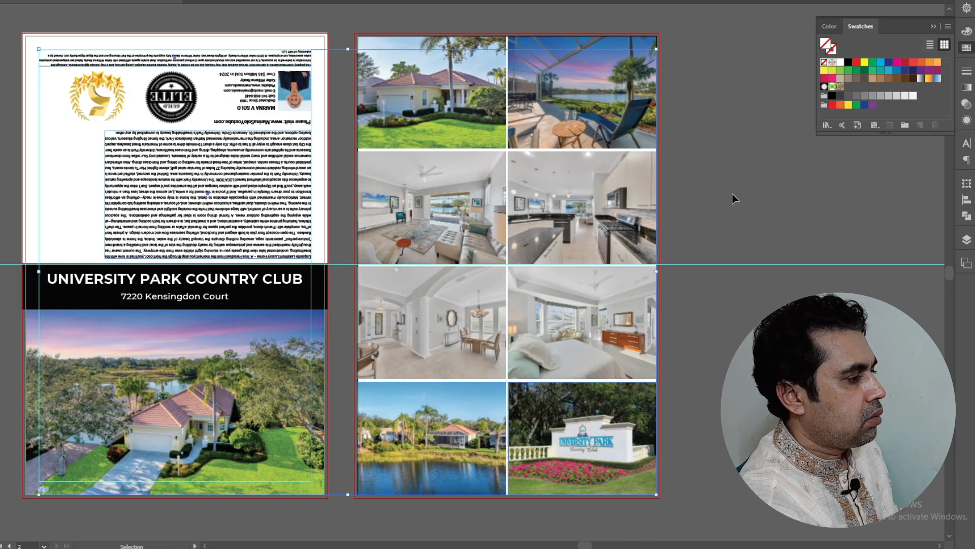
pyautogui.click(734, 198)
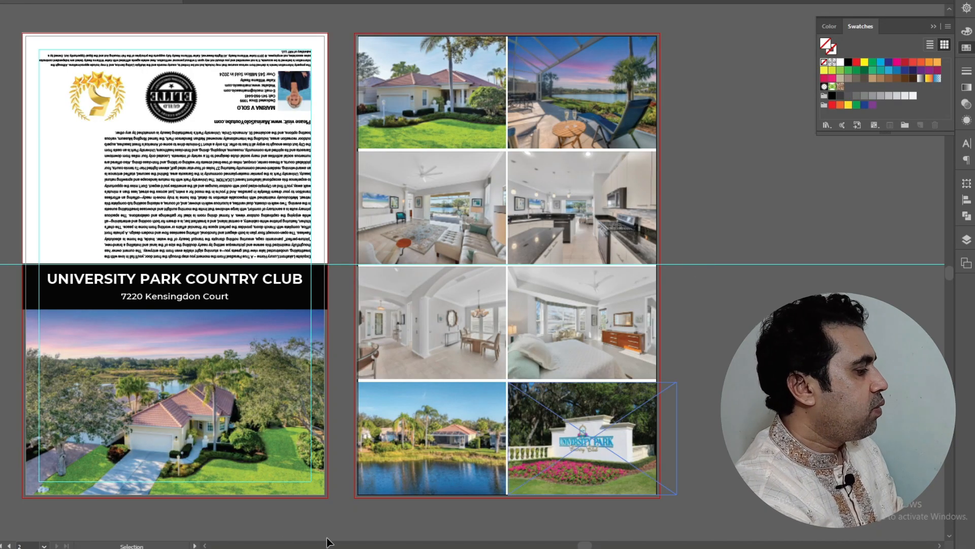
pyautogui.click(453, 546)
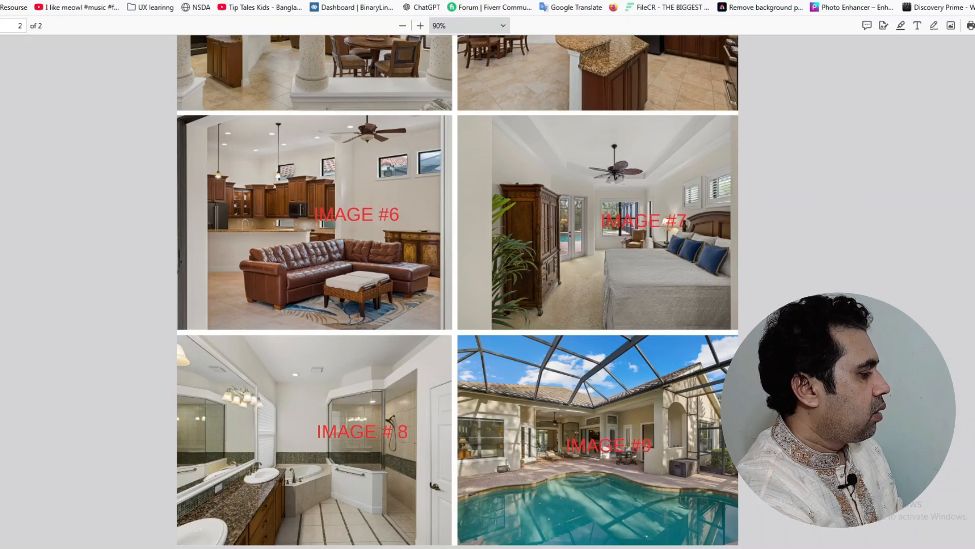
# Open the exported University Park brochure PDF from the project folder and scroll through both pages
pyautogui.click(246, 547)
pyautogui.doubleClick(46, 108)
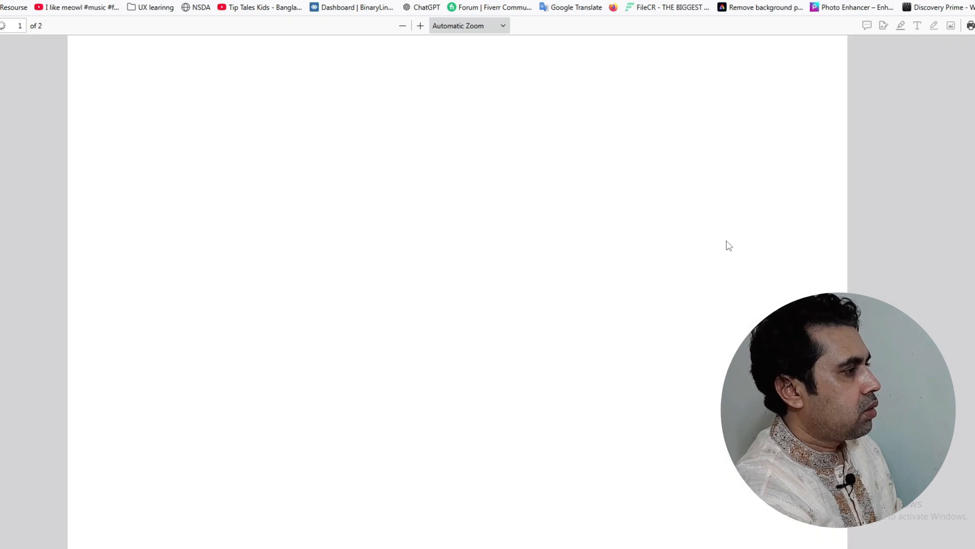
pyautogui.scroll(-1, 578, 252)
pyautogui.scroll(-5, 577, 253)
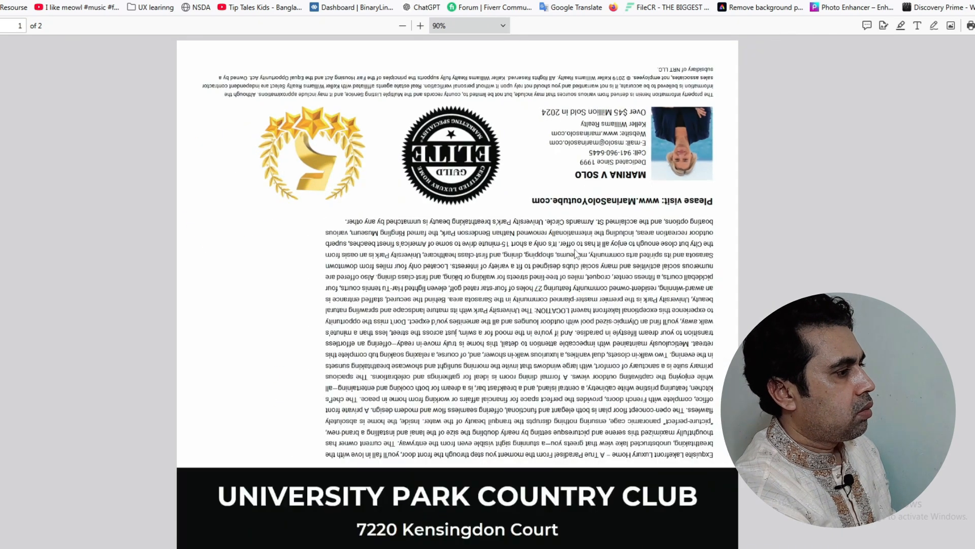
pyautogui.scroll(-8, 575, 250)
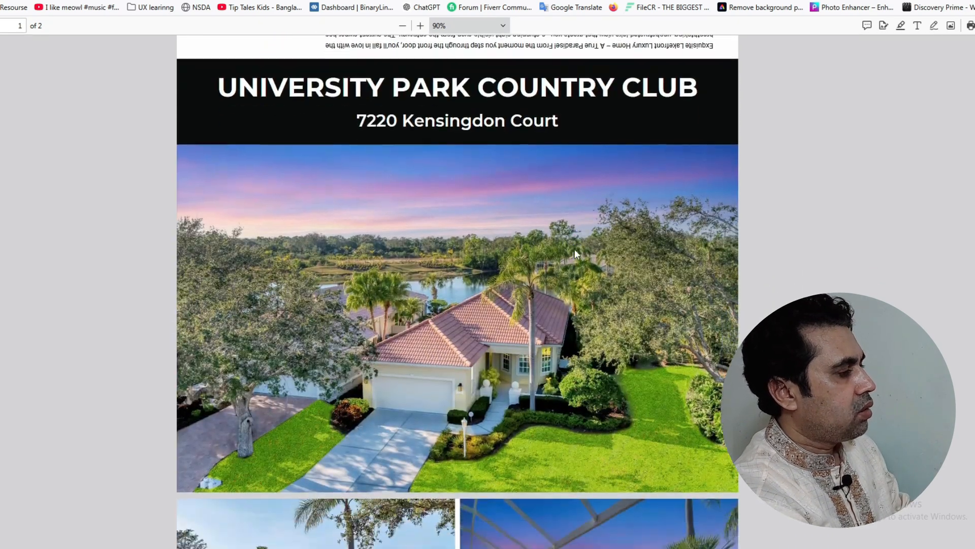
pyautogui.scroll(-7, 575, 249)
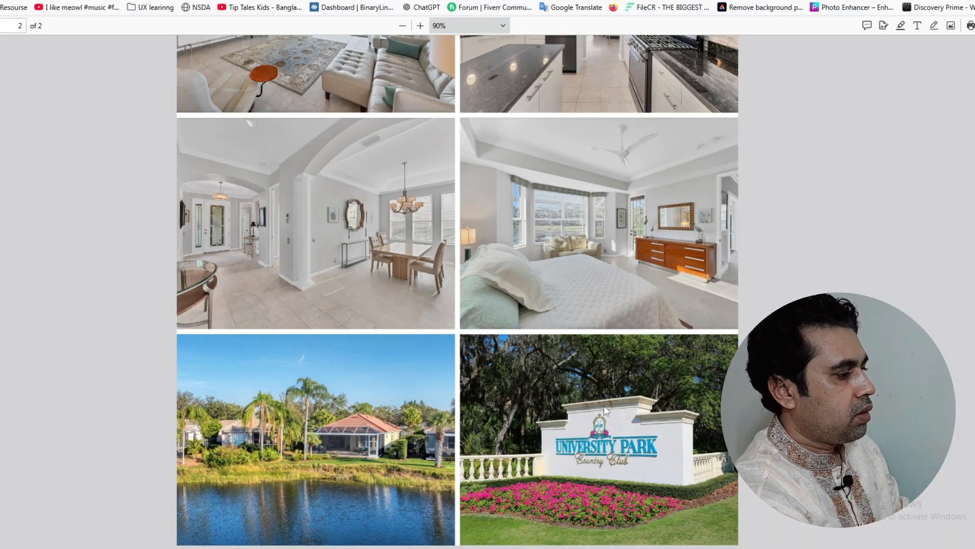
pyautogui.scroll(10, 604, 399)
pyautogui.scroll(15, 602, 399)
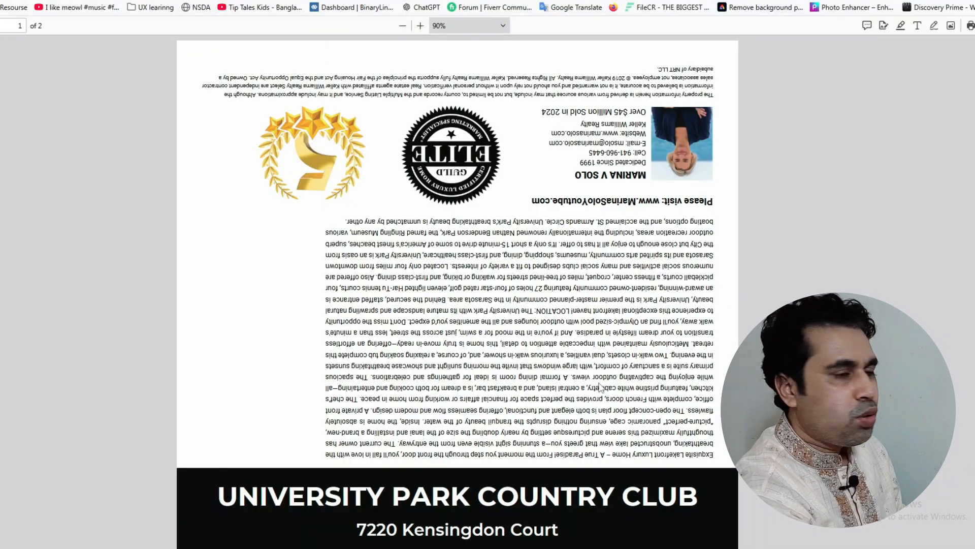
pyautogui.scroll(-13, 600, 385)
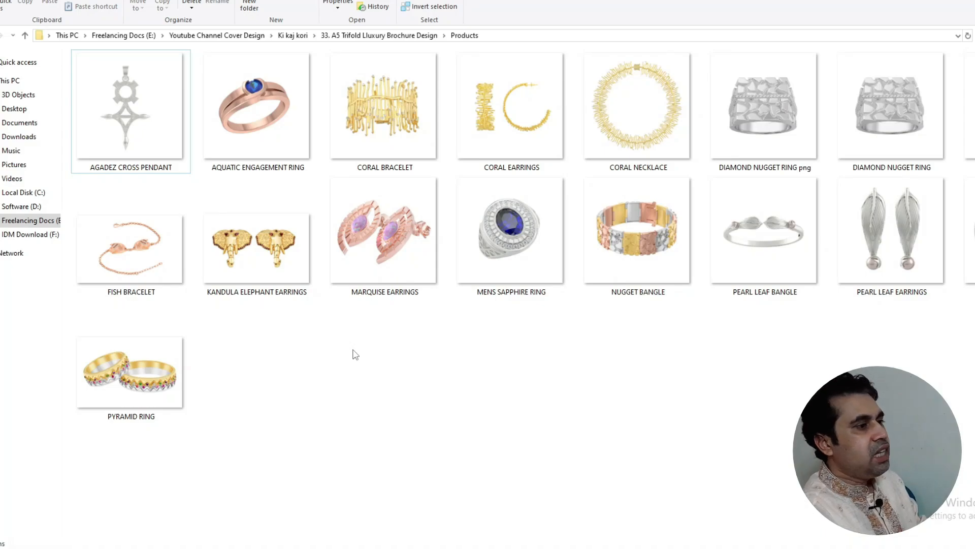
# Go up from the Products folder to the brochure design folder
pyautogui.click(24, 35)
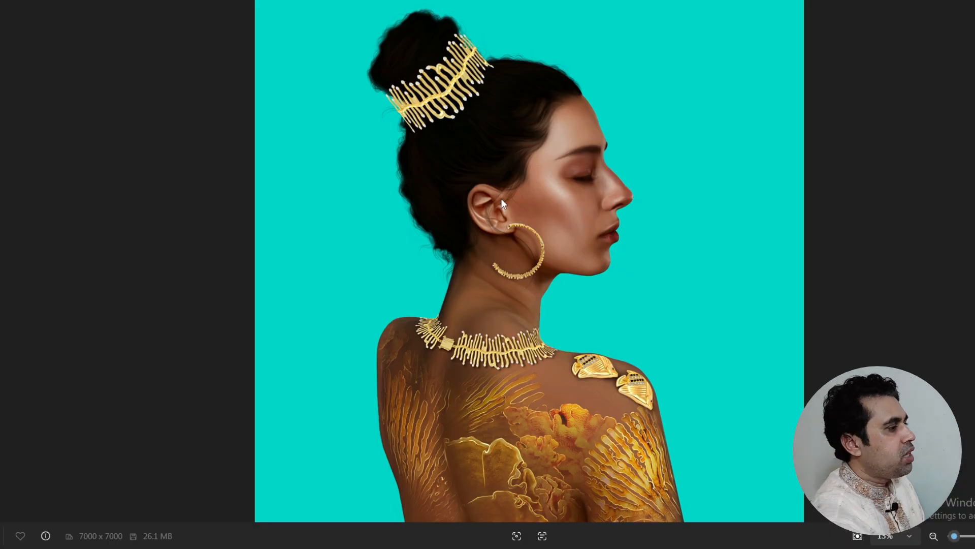
pyautogui.scroll(3, 471, 180)
pyautogui.moveTo(484, 148); pyautogui.dragTo(627, 385)
pyautogui.moveTo(584, 257); pyautogui.dragTo(615, 373)
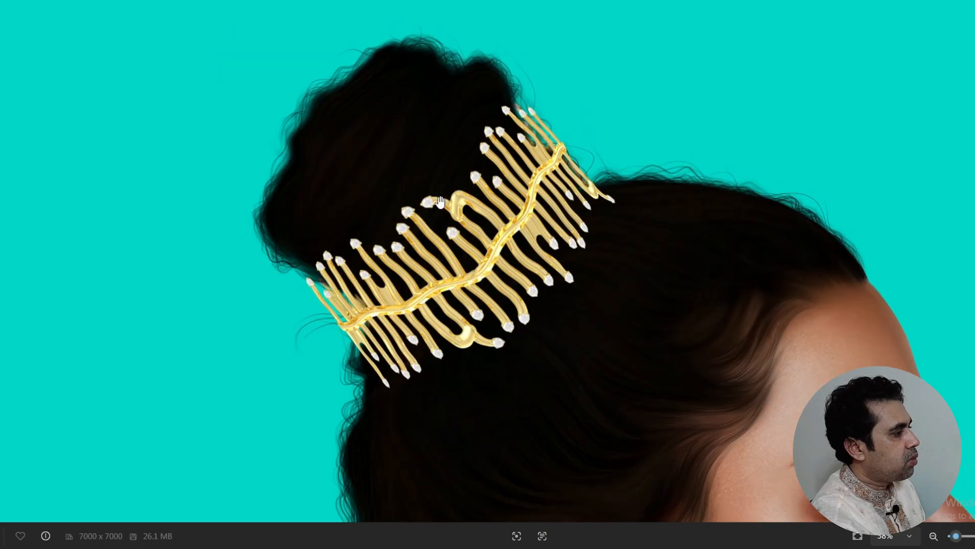
pyautogui.scroll(2, 440, 201)
pyautogui.scroll(3, 556, 201)
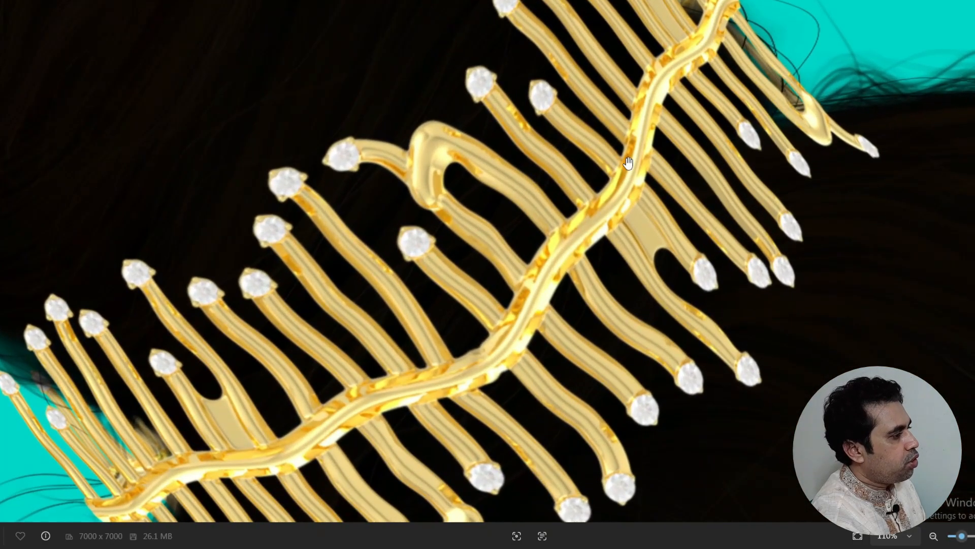
pyautogui.scroll(4, 480, 86)
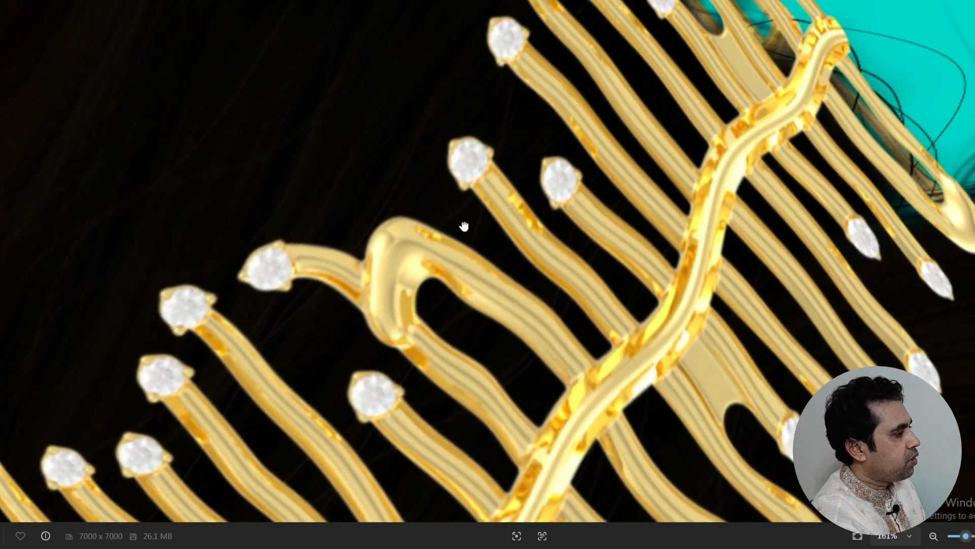
pyautogui.scroll(-2, 464, 226)
pyautogui.scroll(-1, 559, 143)
pyautogui.scroll(3, 662, 52)
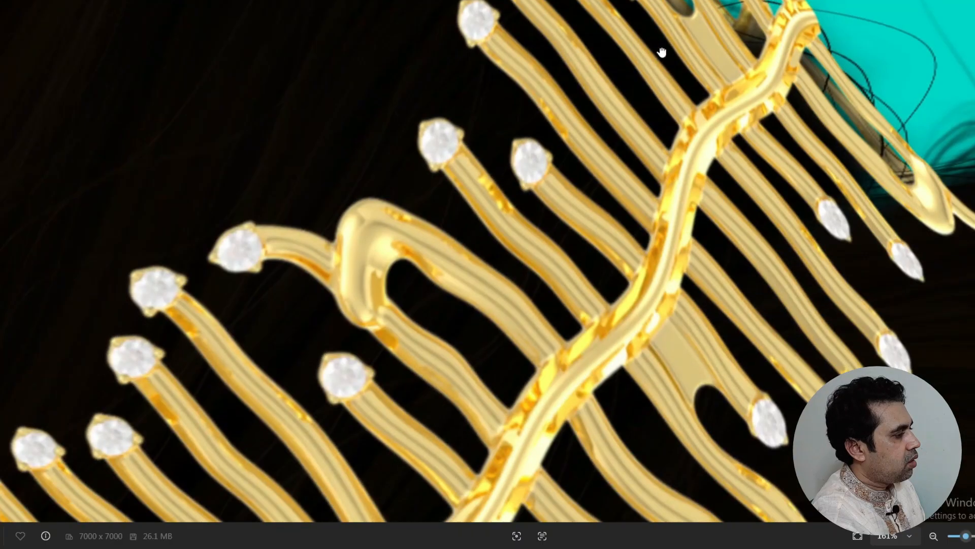
pyautogui.scroll(-5, 662, 52)
pyautogui.scroll(1, 428, 126)
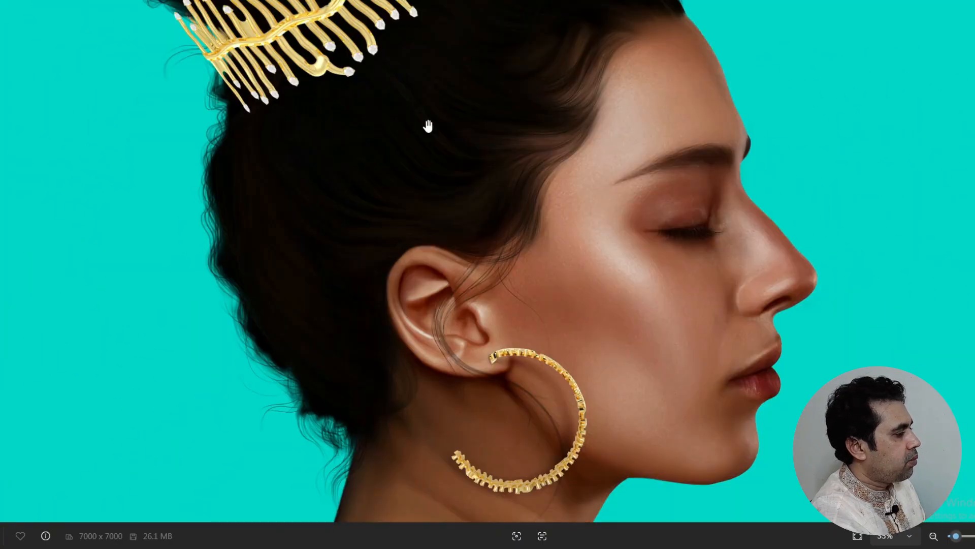
pyautogui.scroll(-3, 446, 192)
pyautogui.scroll(1, 468, 352)
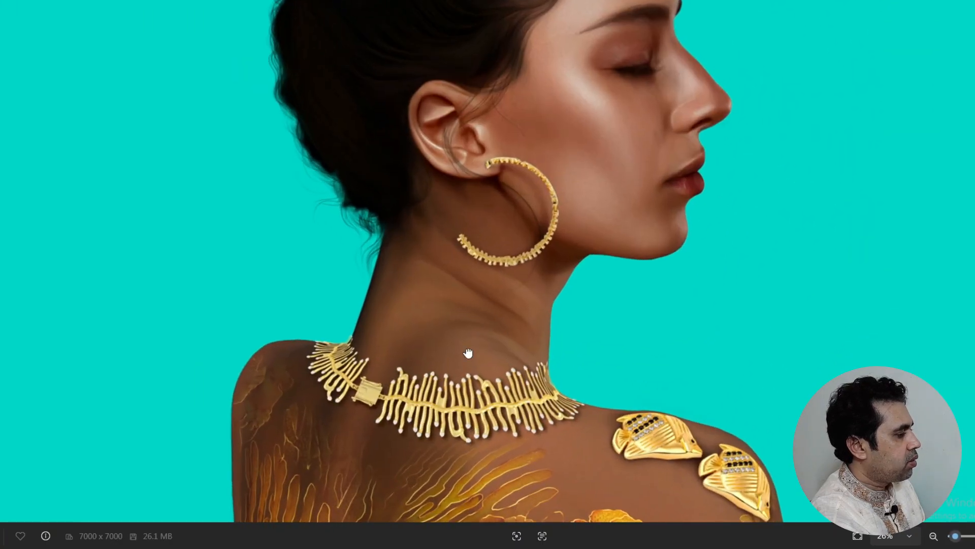
pyautogui.scroll(-2, 468, 352)
pyautogui.scroll(2, 460, 335)
pyautogui.scroll(-1, 456, 326)
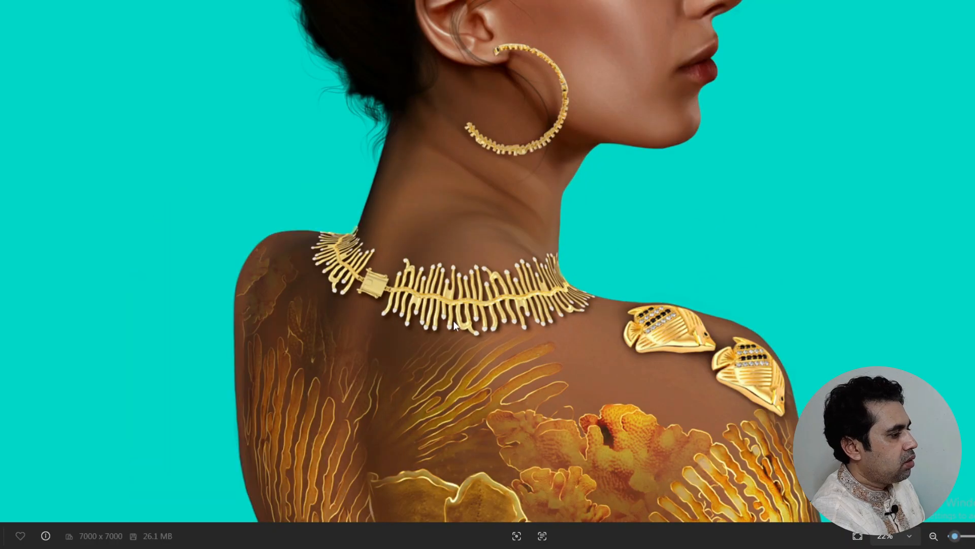
pyautogui.scroll(-2, 454, 325)
# Close the photo viewer and open the Logo in High-Quality folder
pyautogui.hotkey('alt', 'F4')
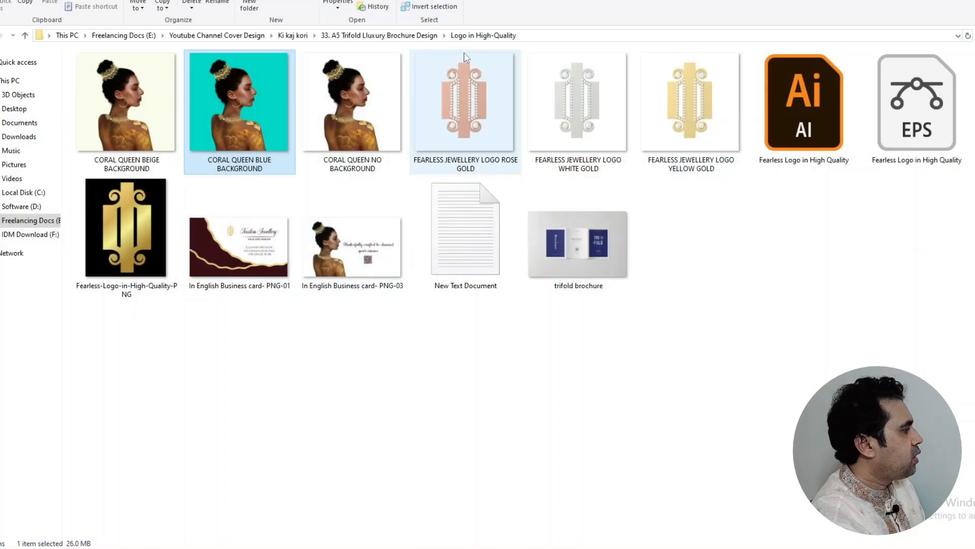
pyautogui.click(25, 36)
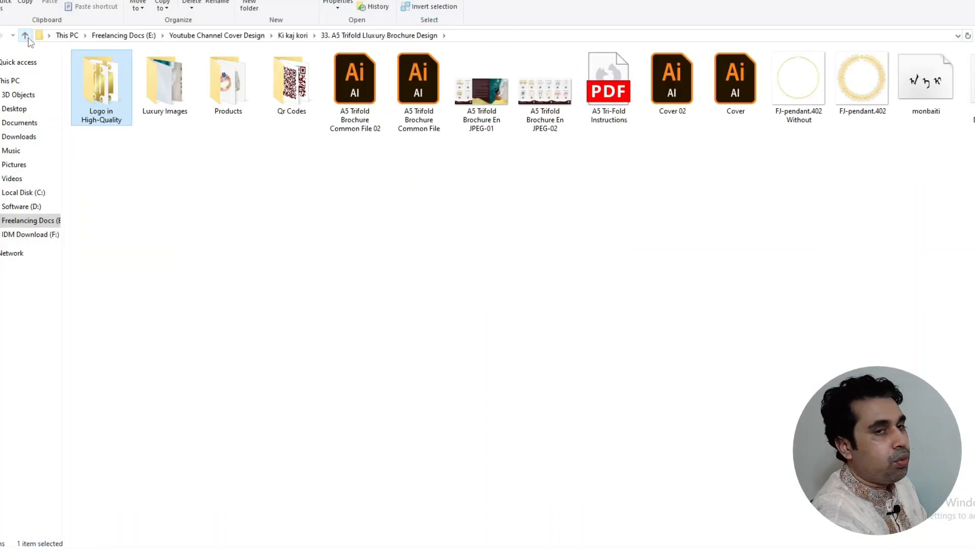
pyautogui.click(382, 204)
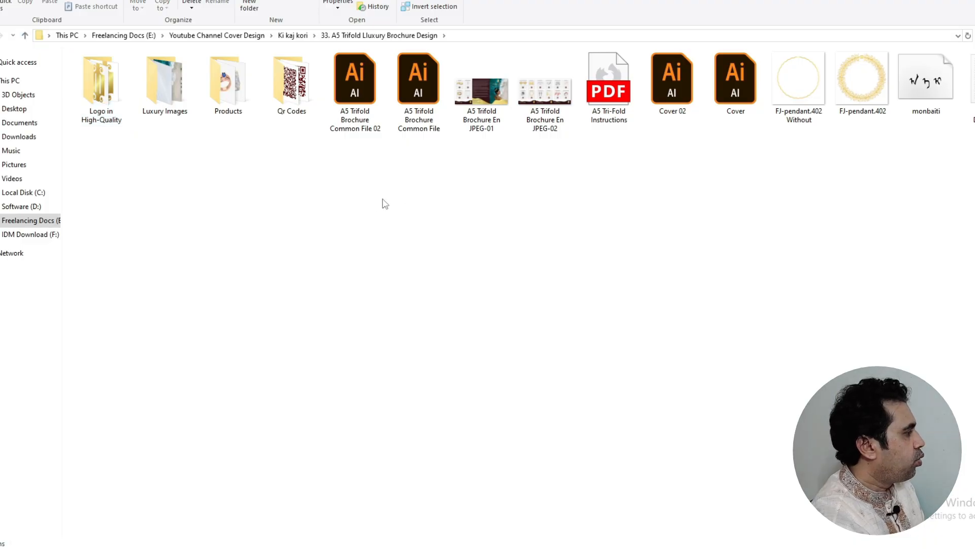
pyautogui.doubleClick(114, 98)
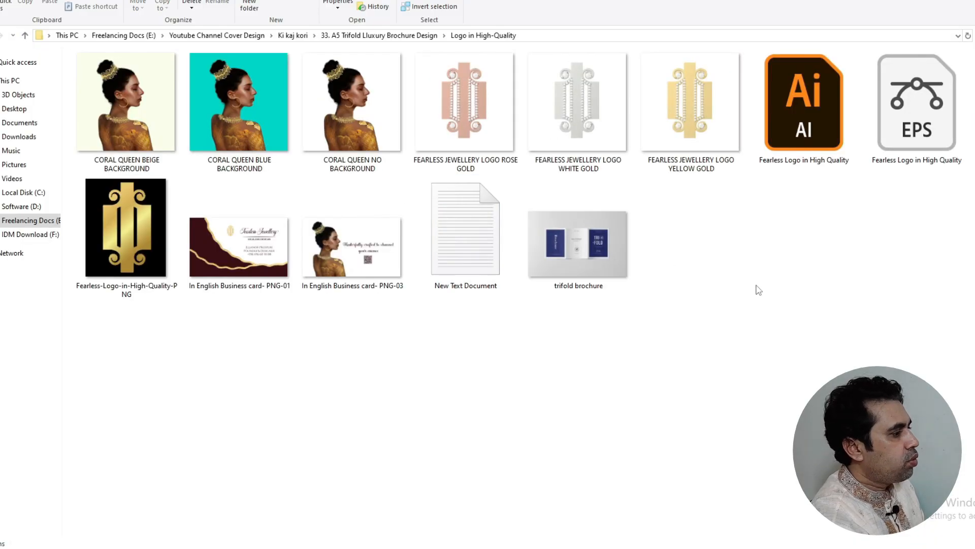
# Open the trifold brochure mock-up in Photos and zoom in on it
pyautogui.click(599, 238)
pyautogui.doubleClick(599, 237)
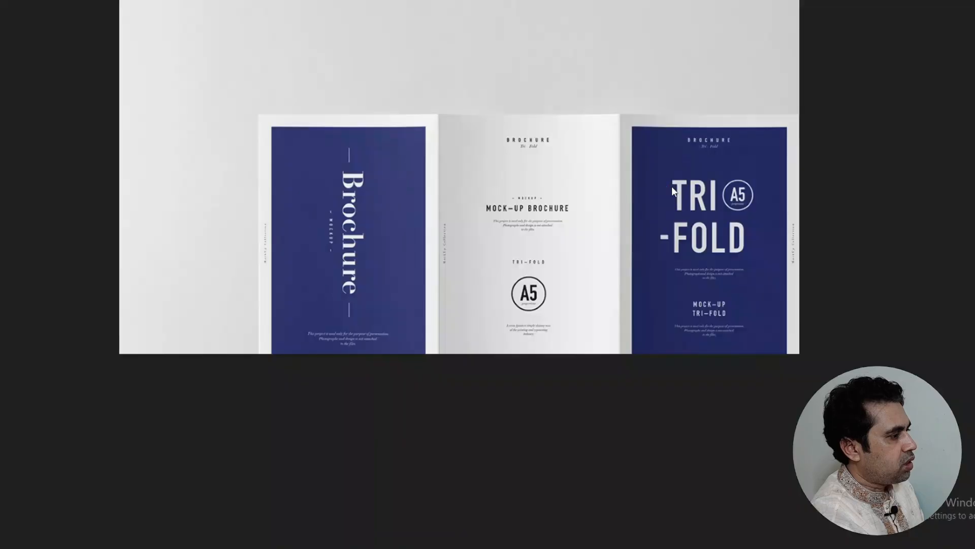
pyautogui.scroll(1, 611, 235)
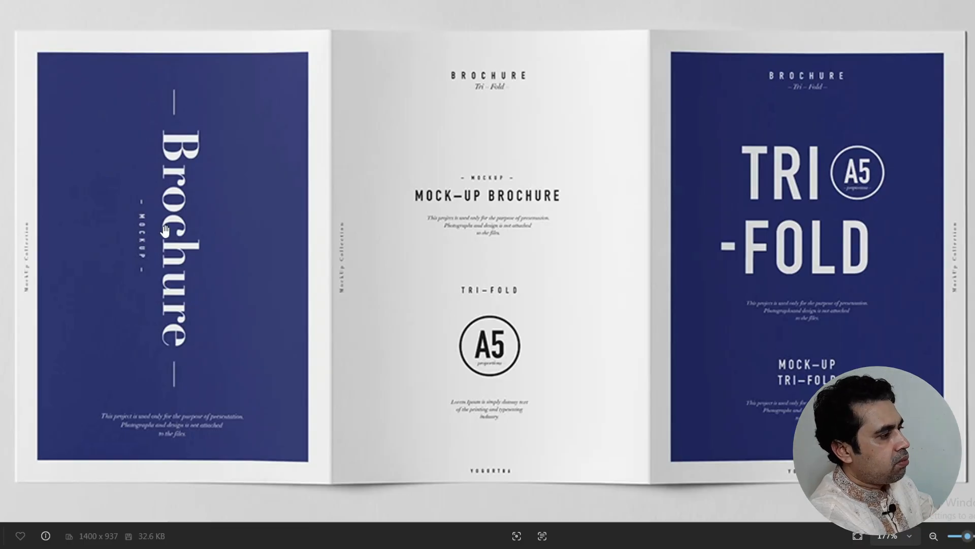
pyautogui.scroll(-4, 165, 230)
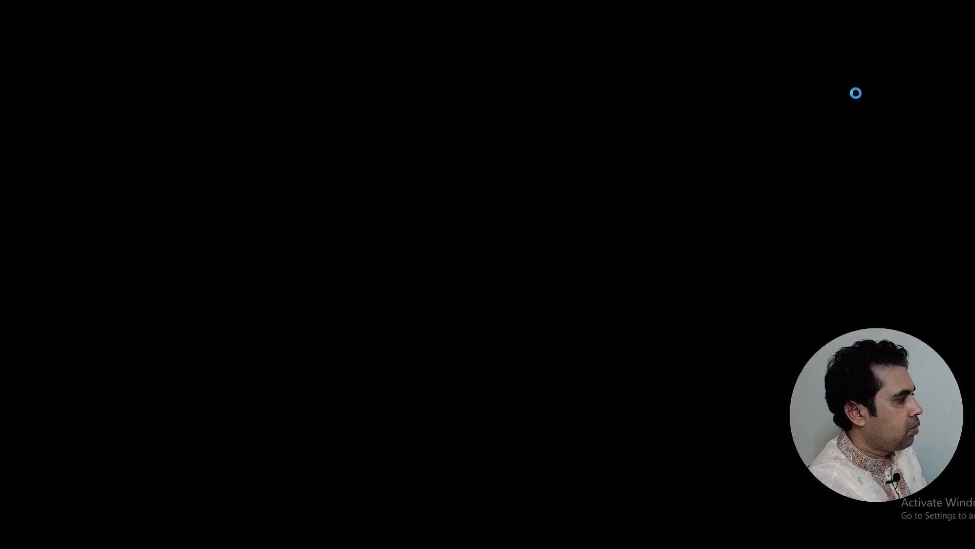
# Zoom in and out on the gold necklace image, then close Photos
pyautogui.scroll(4, 843, 153)
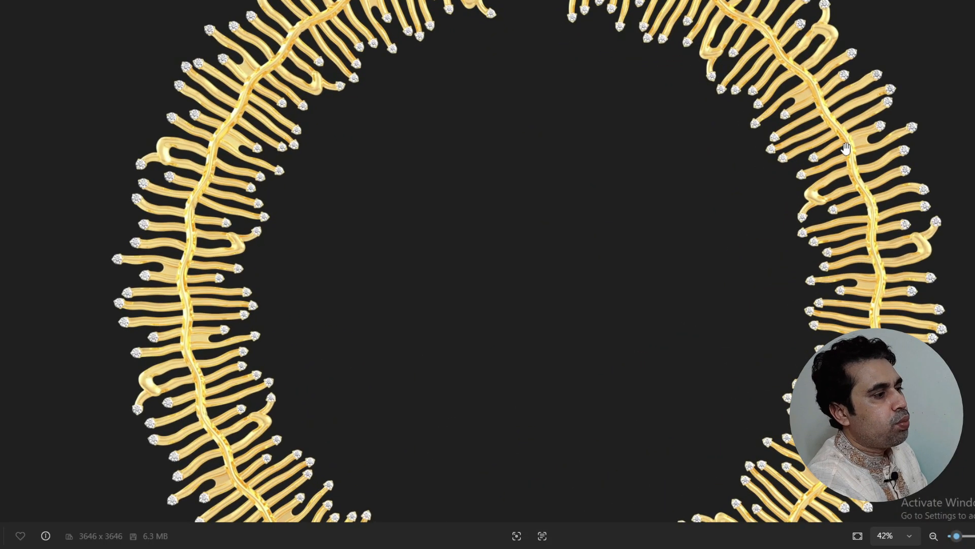
pyautogui.scroll(4, 843, 153)
pyautogui.scroll(4, 671, 136)
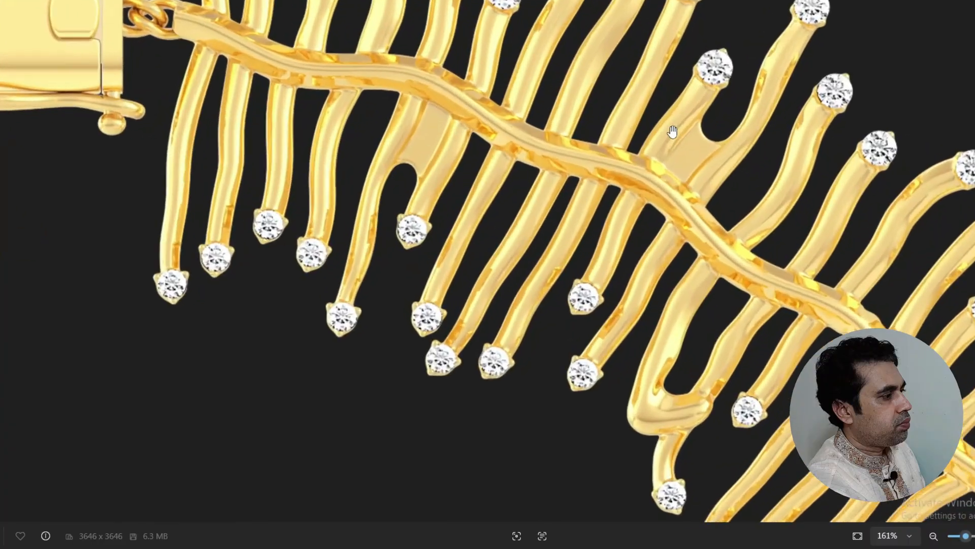
pyautogui.scroll(-8, 393, 243)
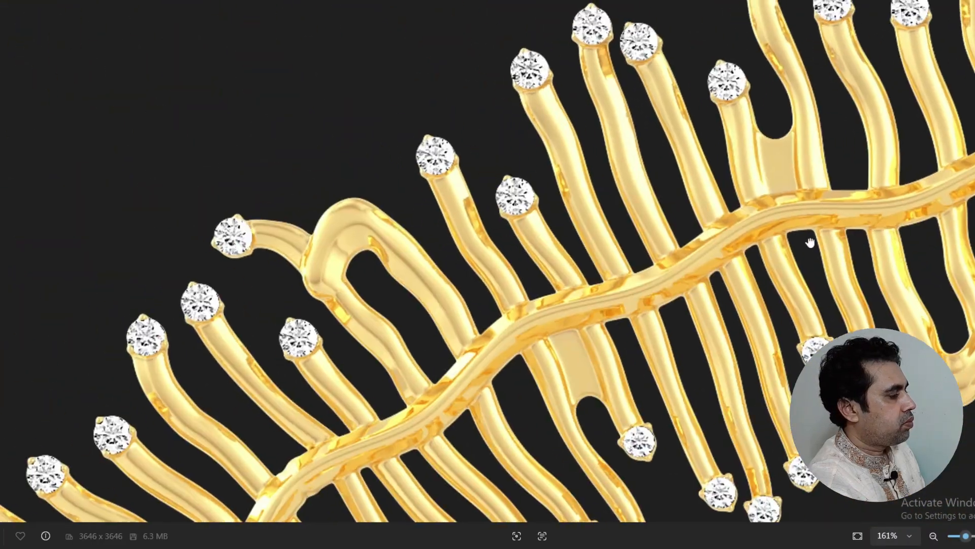
pyautogui.scroll(4, 573, 341)
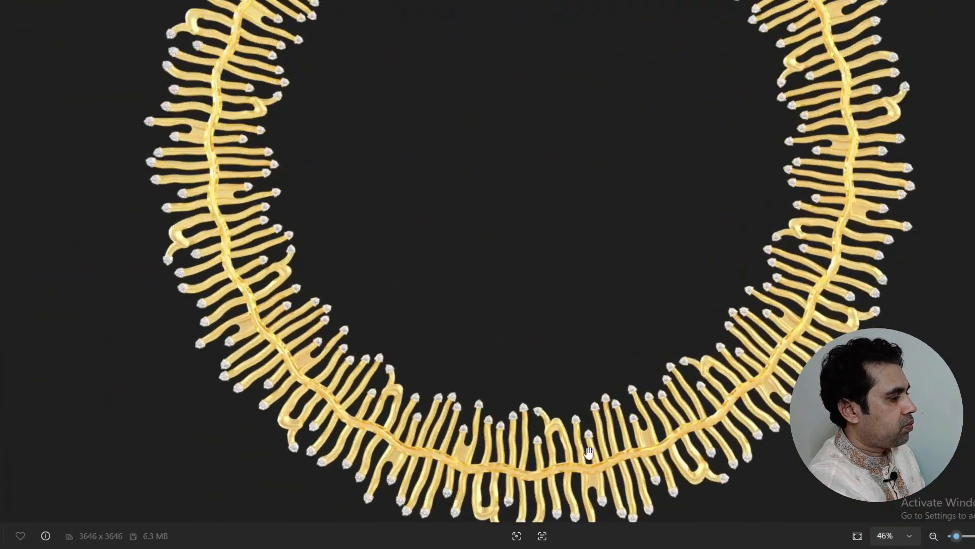
pyautogui.scroll(-4, 540, 375)
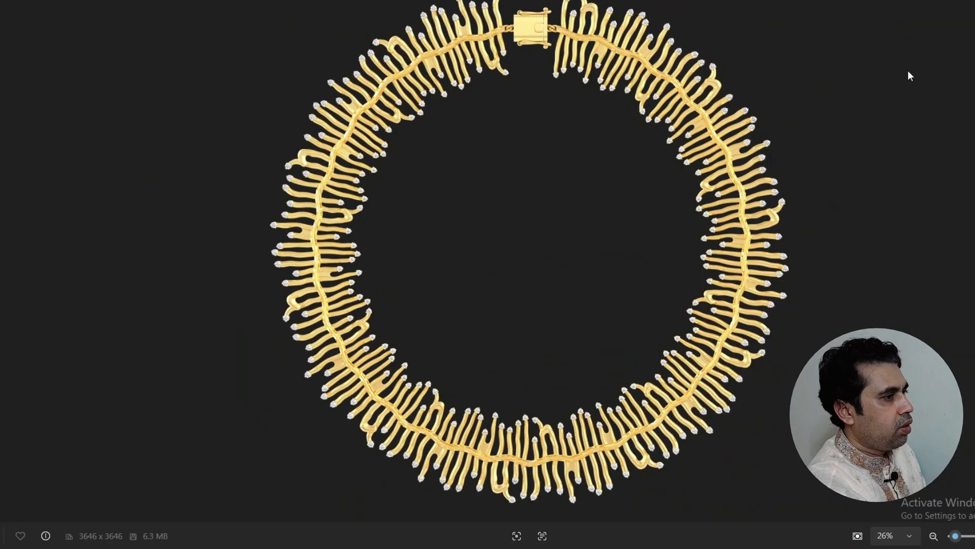
pyautogui.click(973, 2)
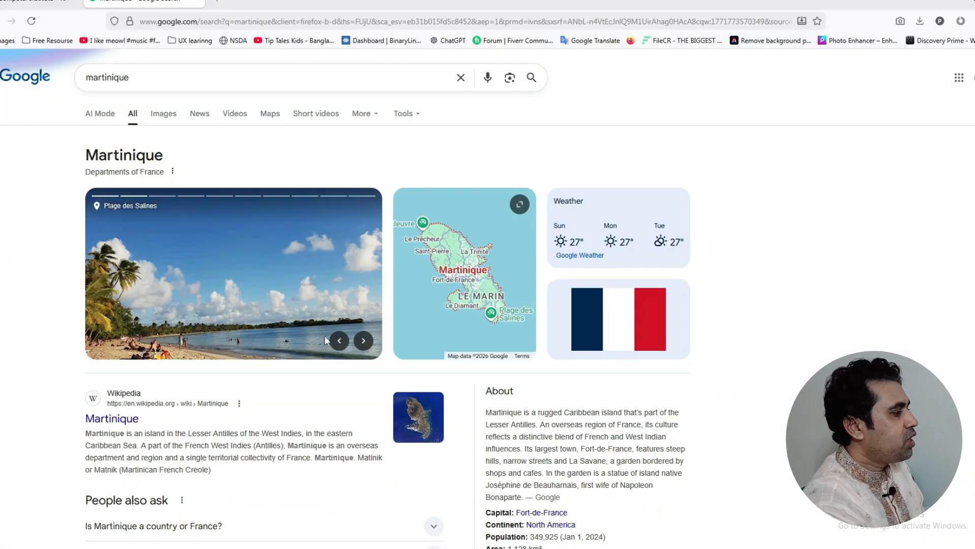
# Step back one photo in the Martinique carousel, then show Google's image results for martinique
pyautogui.click(337, 345)
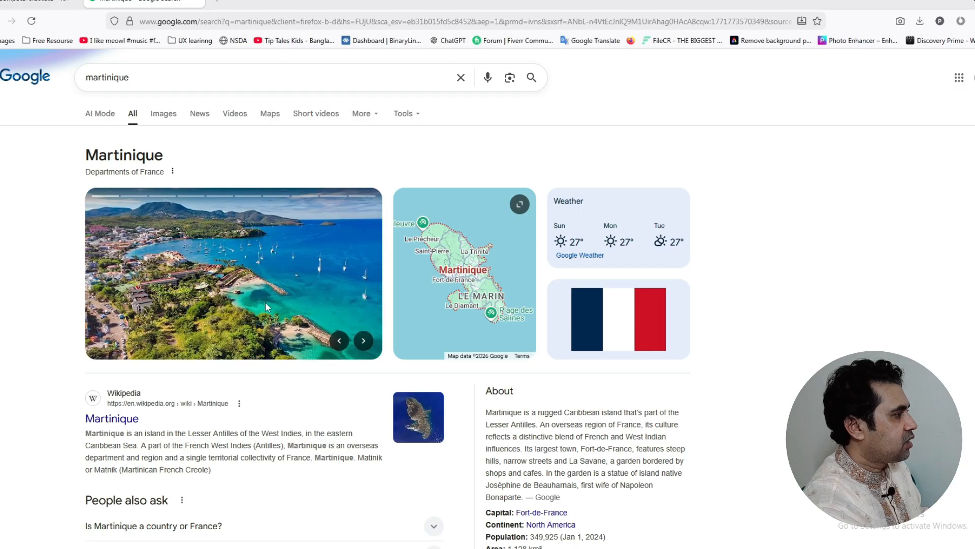
pyautogui.click(169, 121)
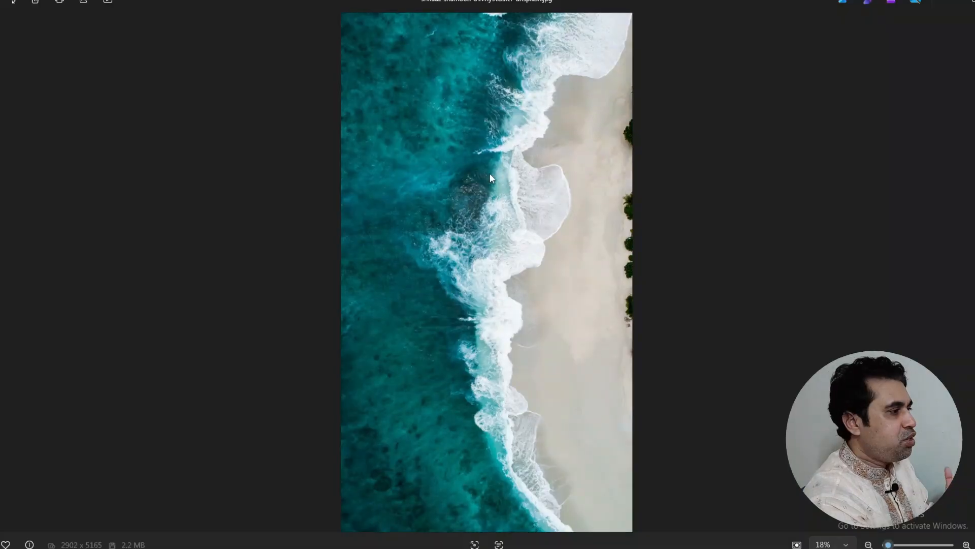
# Zoom into the aerial beach photo, pan to its upper part, then return to the blank Cover document
pyautogui.scroll(5, 490, 173)
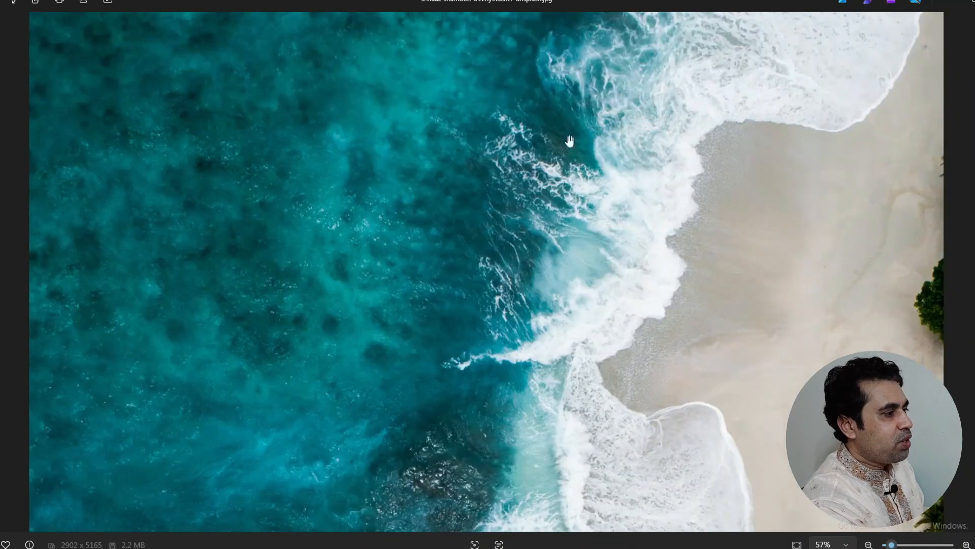
pyautogui.moveTo(569, 141); pyautogui.dragTo(557, 368)
pyautogui.scroll(-3, 595, 260)
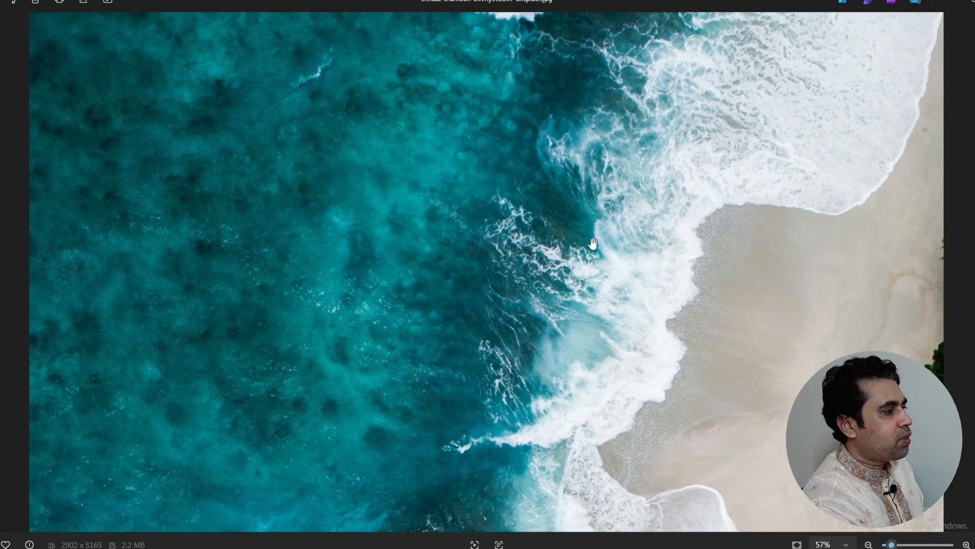
pyautogui.scroll(-3, 480, 284)
pyautogui.scroll(5, 480, 285)
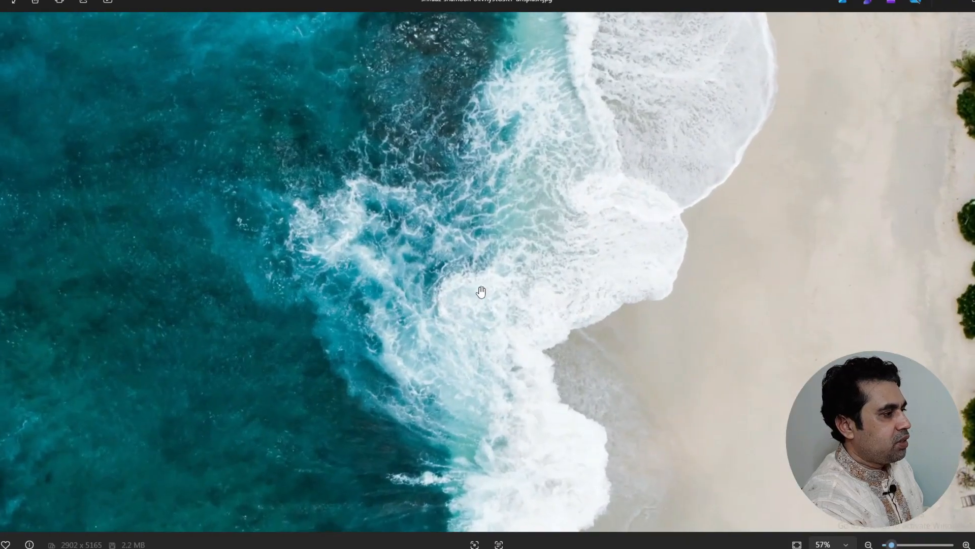
pyautogui.scroll(-2, 481, 290)
pyautogui.scroll(-2, 482, 290)
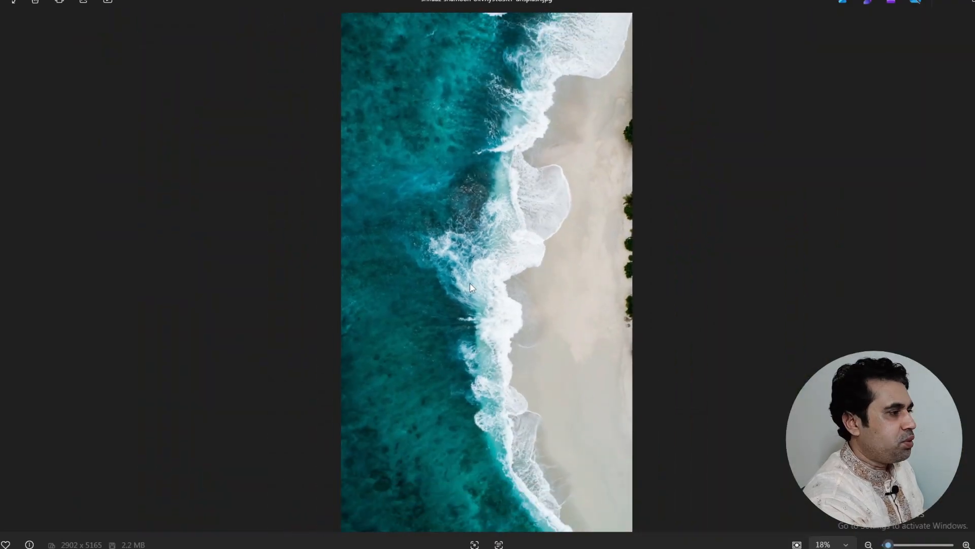
pyautogui.hotkey('alt', 'Tab')
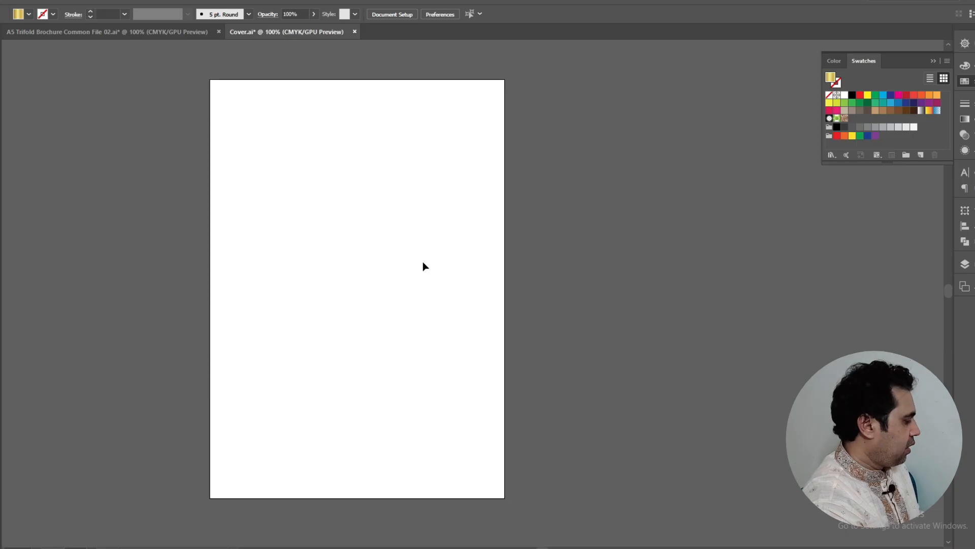
# Paste the beach background, gold logo, Fearless Jewellery title with tagline, and jewelled portrait onto Cover
pyautogui.hotkey('ctrl', 'v')
pyautogui.click(563, 232)
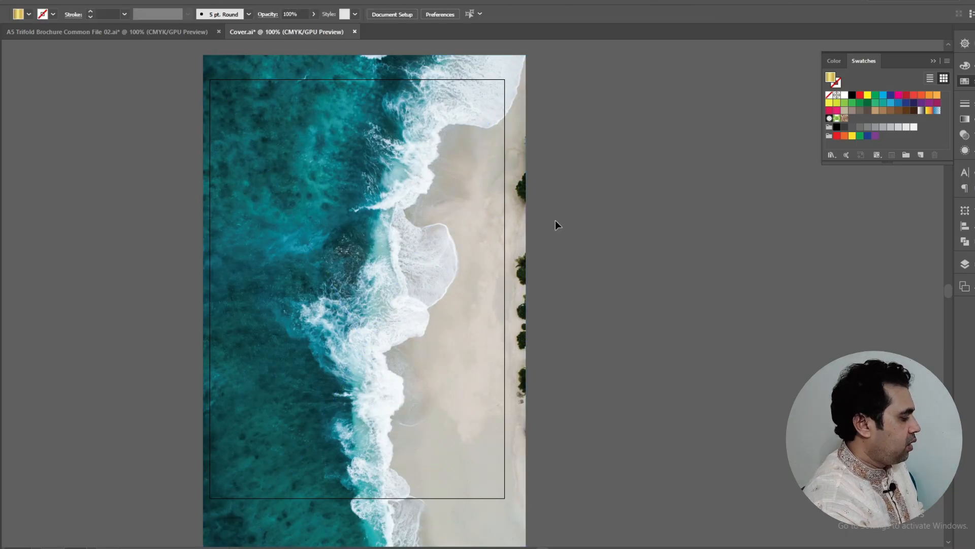
pyautogui.hotkey('ctrl', 'f')
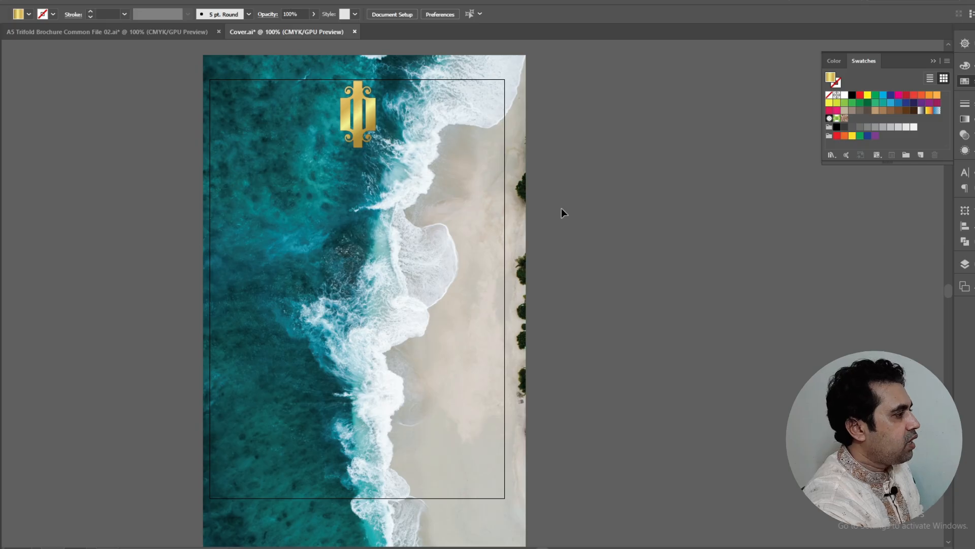
pyautogui.hotkey('ctrl', 'f')
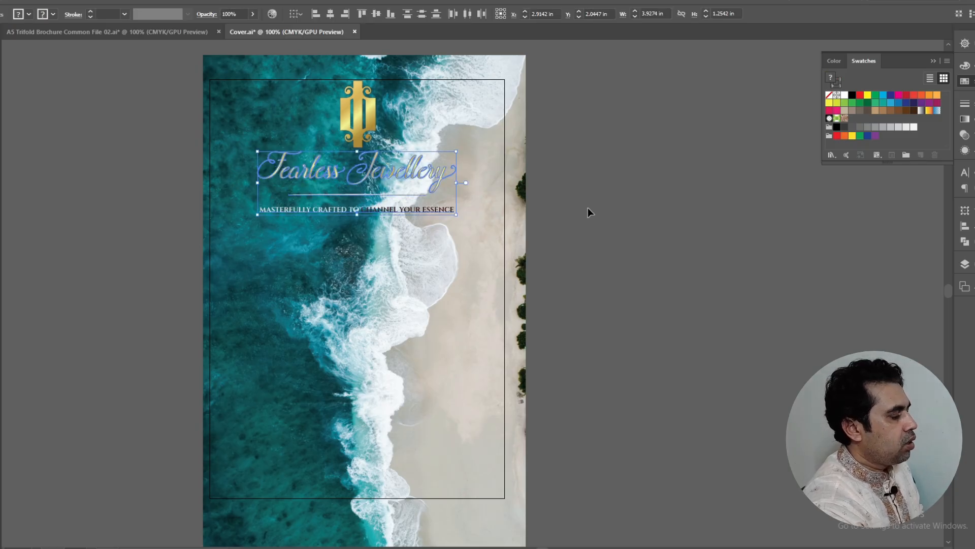
pyautogui.click(608, 203)
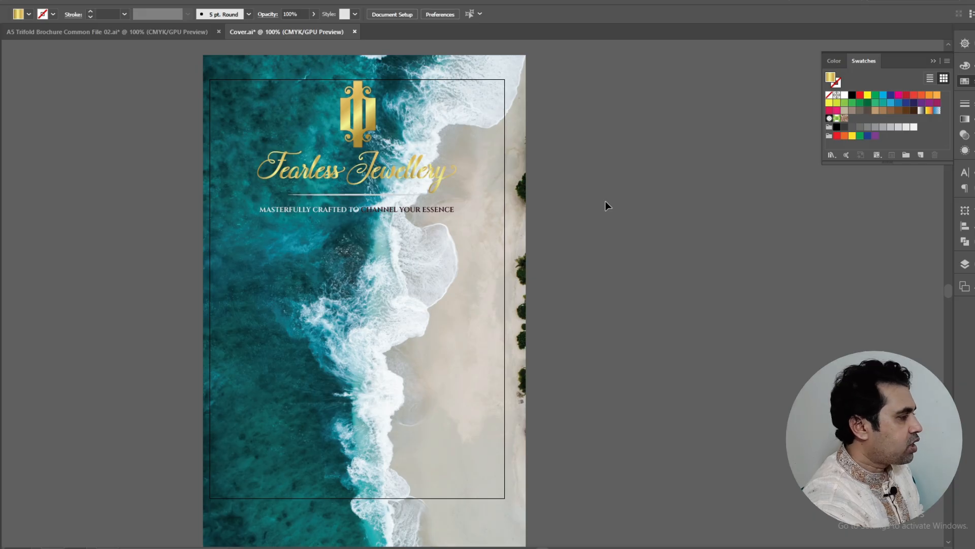
pyautogui.hotkey('ctrl', 'f')
pyautogui.click(605, 201)
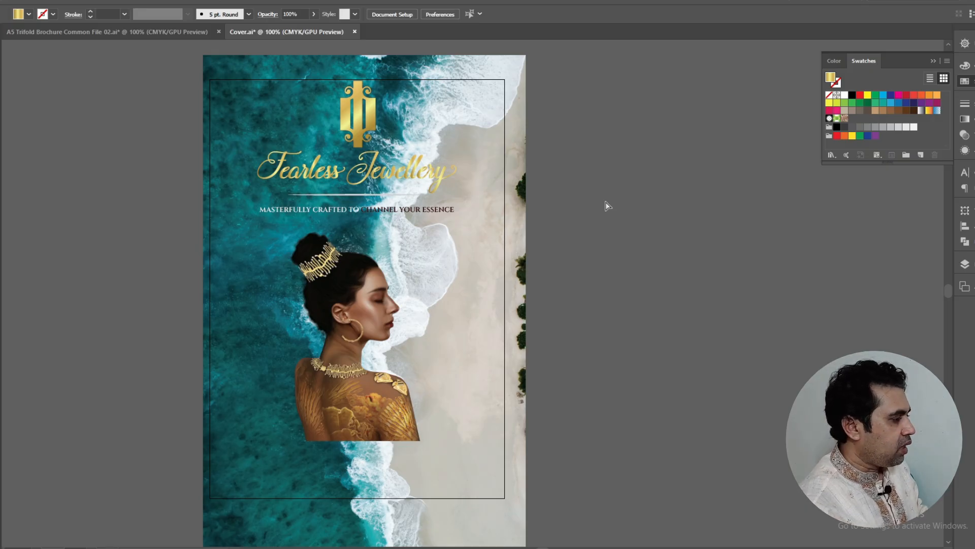
# Paste two gold gradient waves along the bottom, then clip all cover artwork to the page rectangle
pyautogui.hotkey('ctrl', 'f')
pyautogui.click(607, 202)
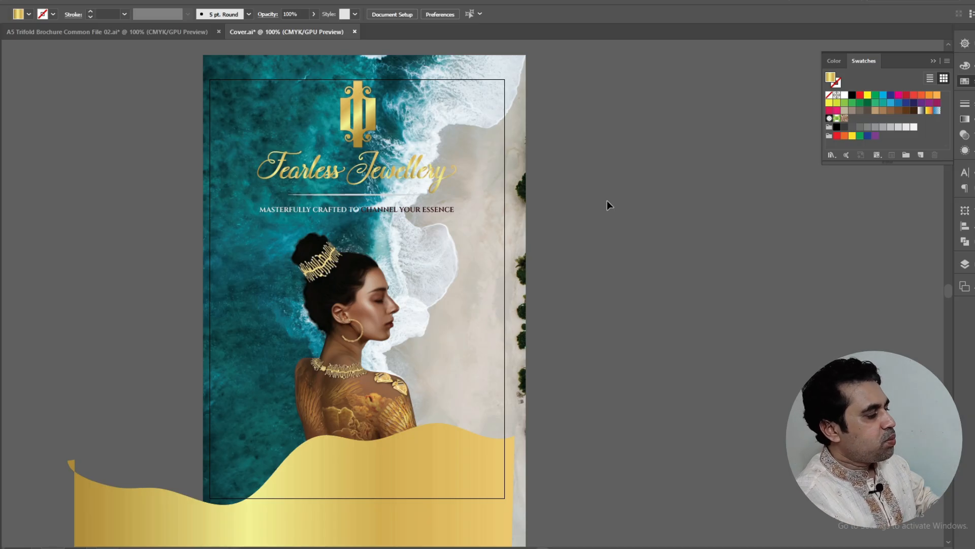
pyautogui.hotkey('ctrl', 'f')
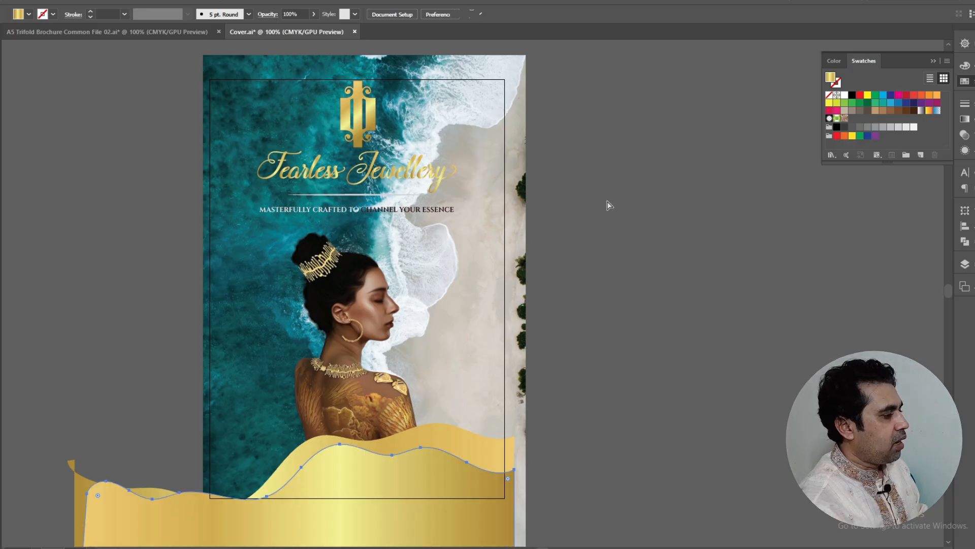
pyautogui.click(608, 203)
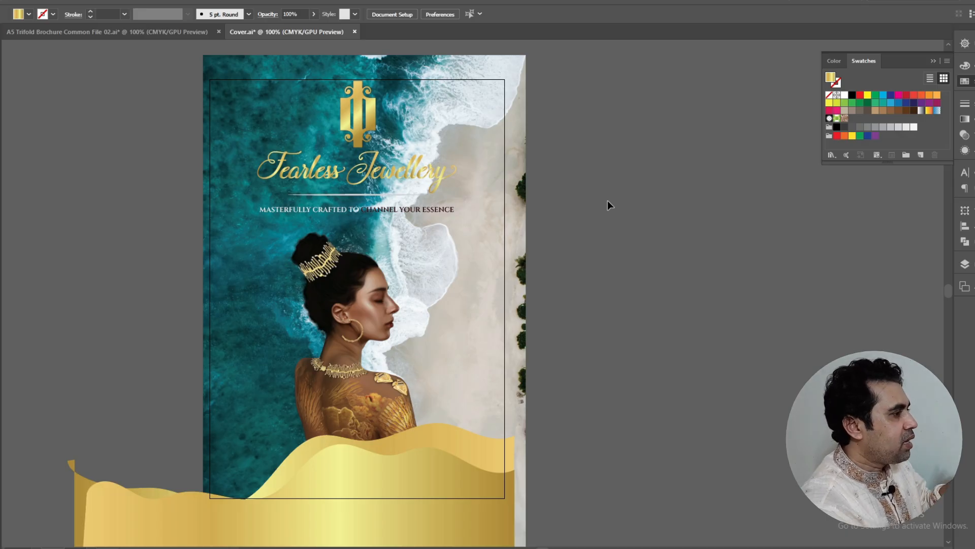
pyautogui.hotkey('ctrl', '7')
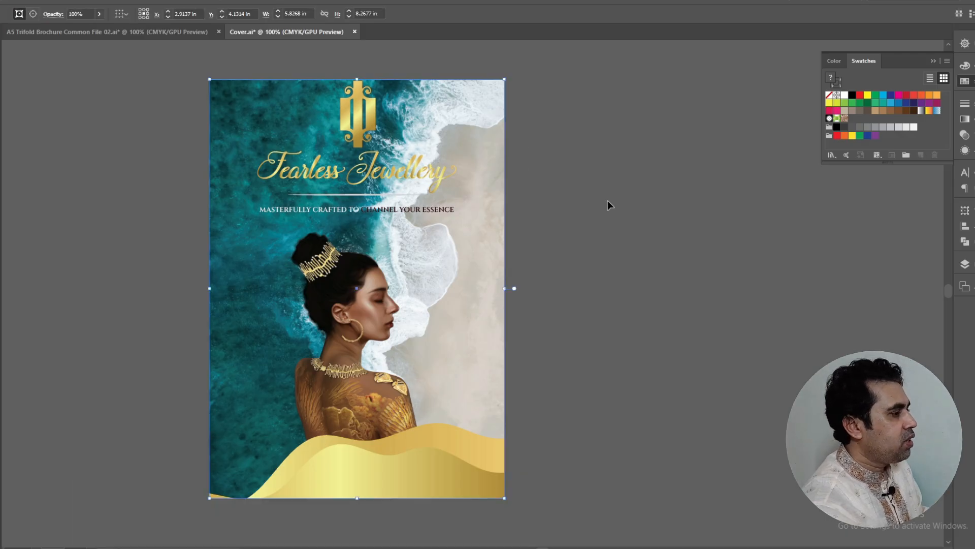
pyautogui.click(605, 199)
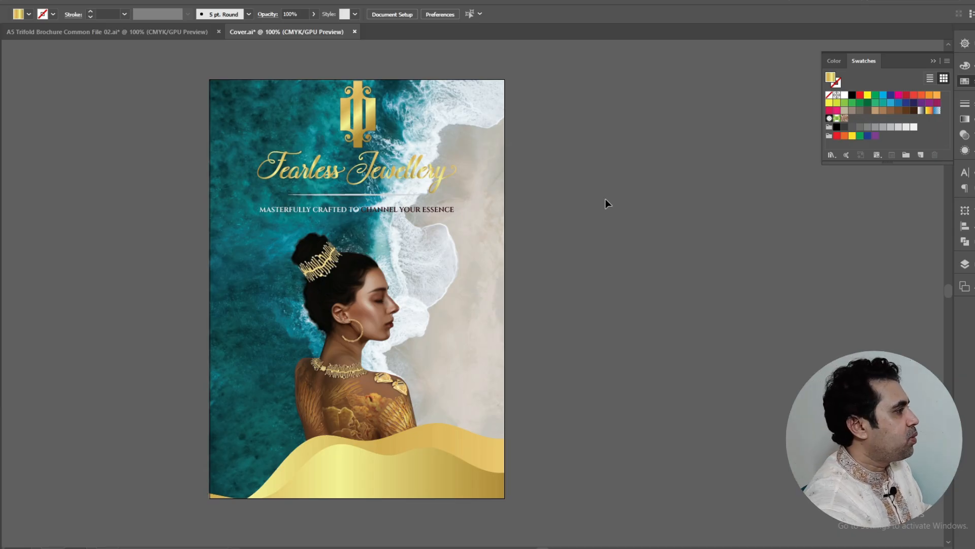
# Switch to the A5 Trifold Brochure document and look over the earrings product cell
pyautogui.click(41, 36)
pyautogui.scroll(-2, 727, 245)
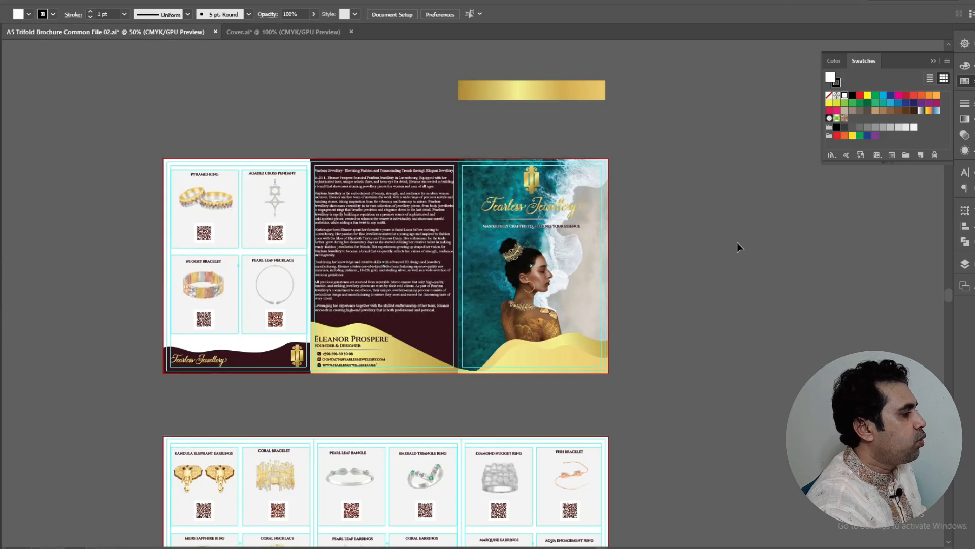
pyautogui.scroll(-5, 737, 242)
pyautogui.scroll(1, 203, 432)
pyautogui.scroll(1, 196, 306)
pyautogui.scroll(-1, 193, 302)
pyautogui.scroll(1, 213, 294)
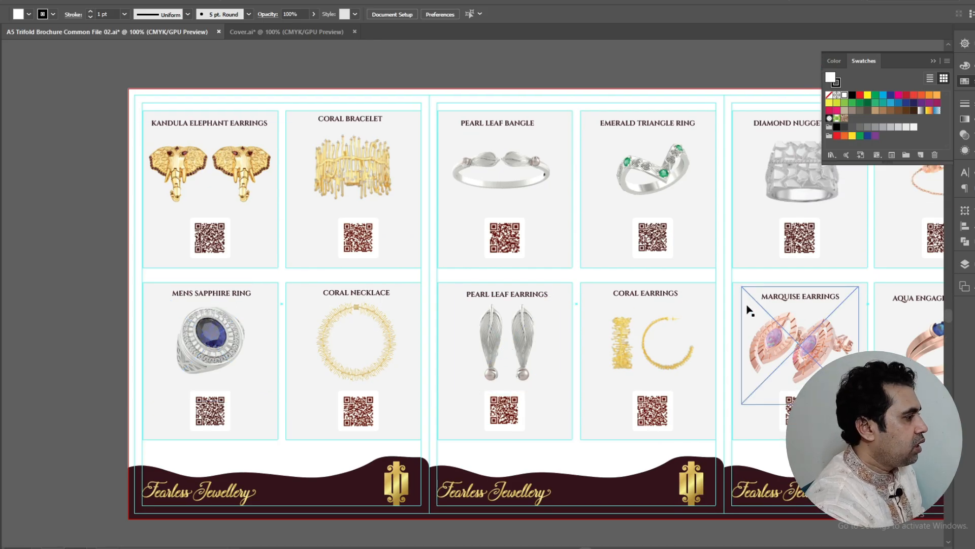
pyautogui.scroll(-1, 747, 305)
pyautogui.scroll(3, 282, 237)
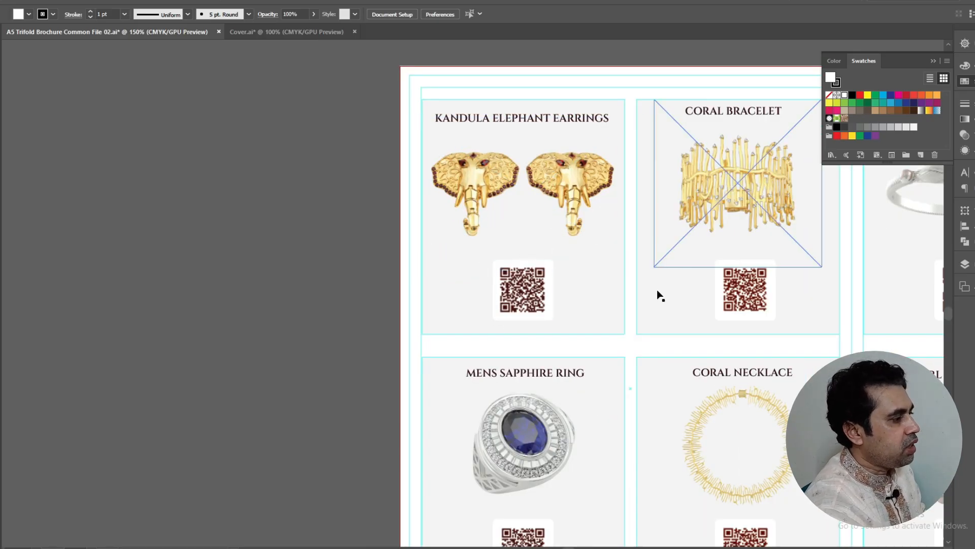
# Move the earrings image, KANDULA ELEPHANT EARRINGS title, QR code and white backing onto the pasteboard
pyautogui.moveTo(578, 195); pyautogui.dragTo(192, 222)
pyautogui.moveTo(488, 131); pyautogui.dragTo(198, 135)
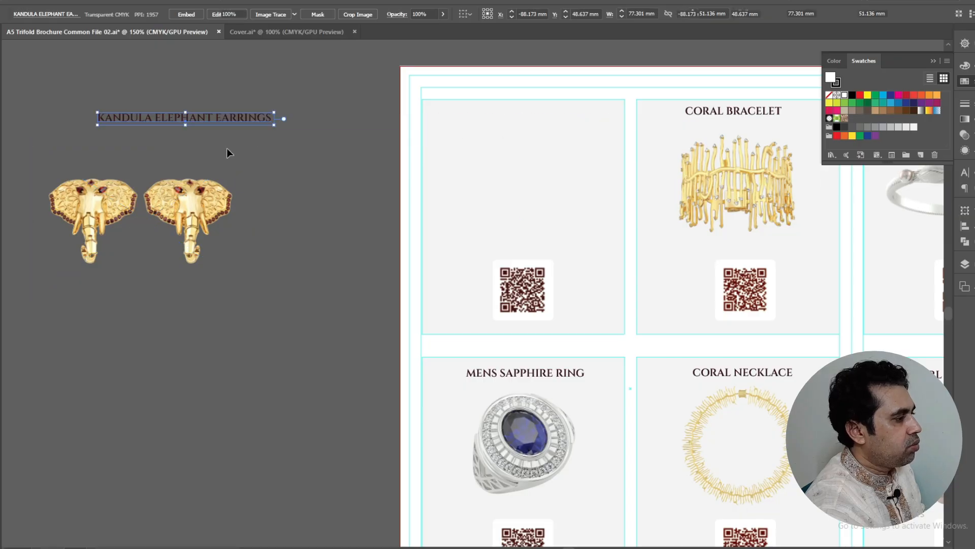
pyautogui.click(521, 293)
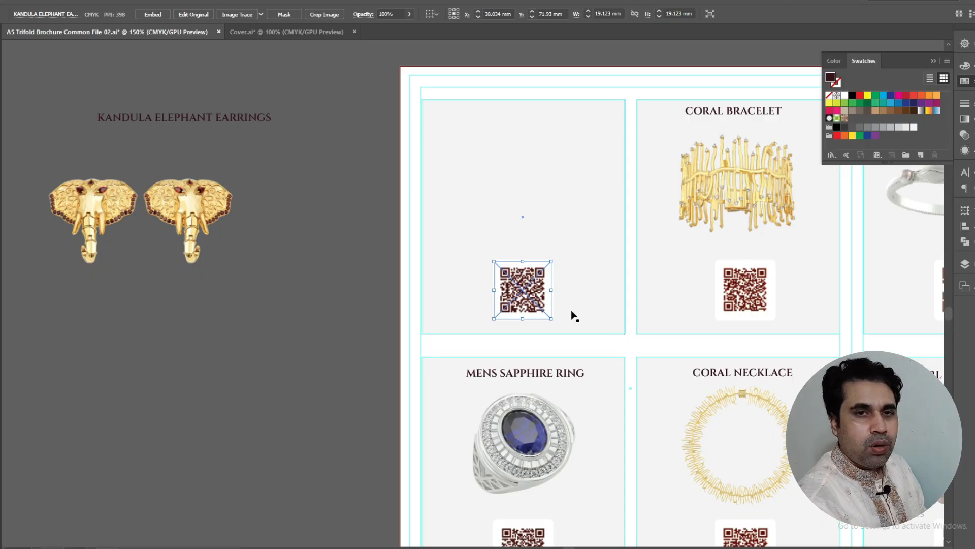
pyautogui.moveTo(546, 294); pyautogui.dragTo(225, 311)
pyautogui.moveTo(528, 287); pyautogui.dragTo(261, 341)
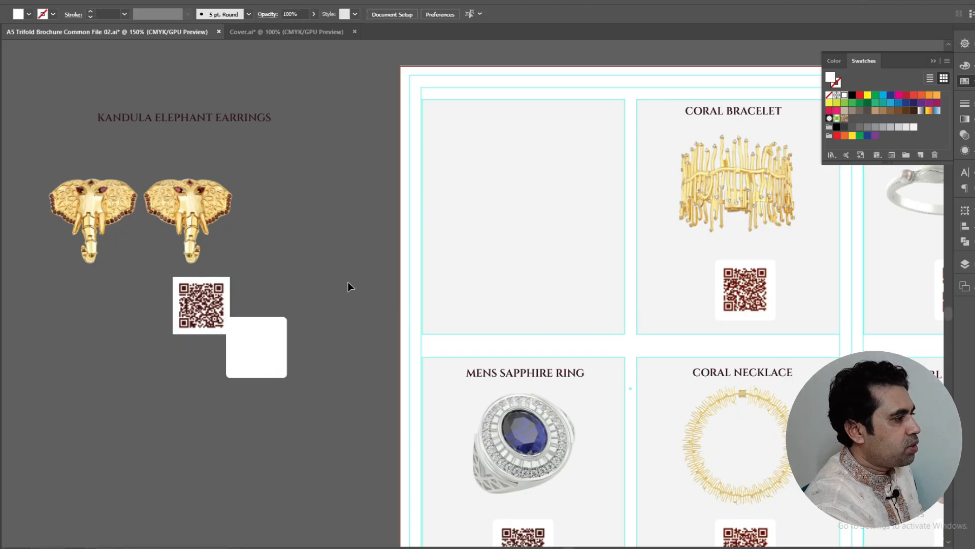
# Drag the cell background aside, then undo the moves so the QR code returns to its cell
pyautogui.scroll(1, 349, 279)
pyautogui.scroll(2, 584, 277)
pyautogui.moveTo(573, 349); pyautogui.dragTo(315, 185)
pyautogui.scroll(2, 337, 259)
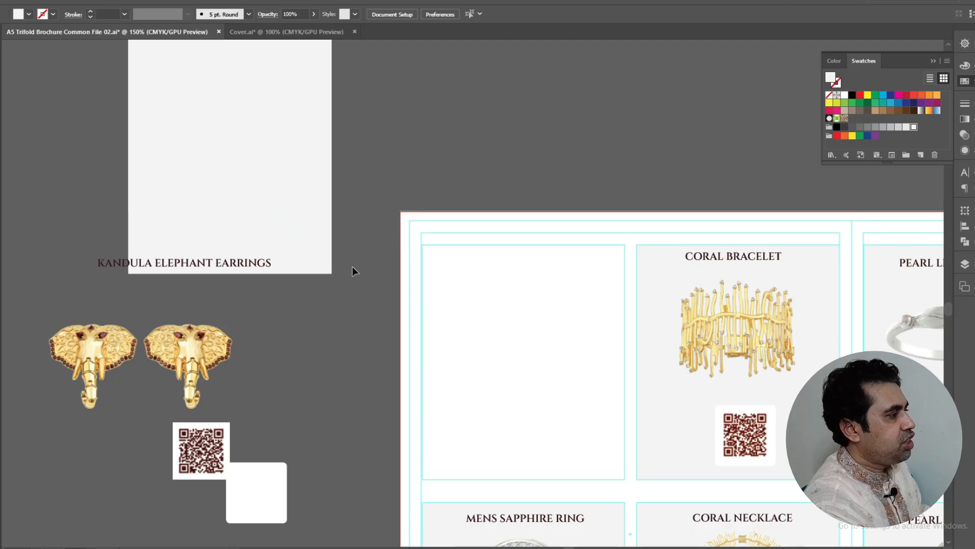
pyautogui.scroll(2, 352, 270)
pyautogui.scroll(-2, 352, 270)
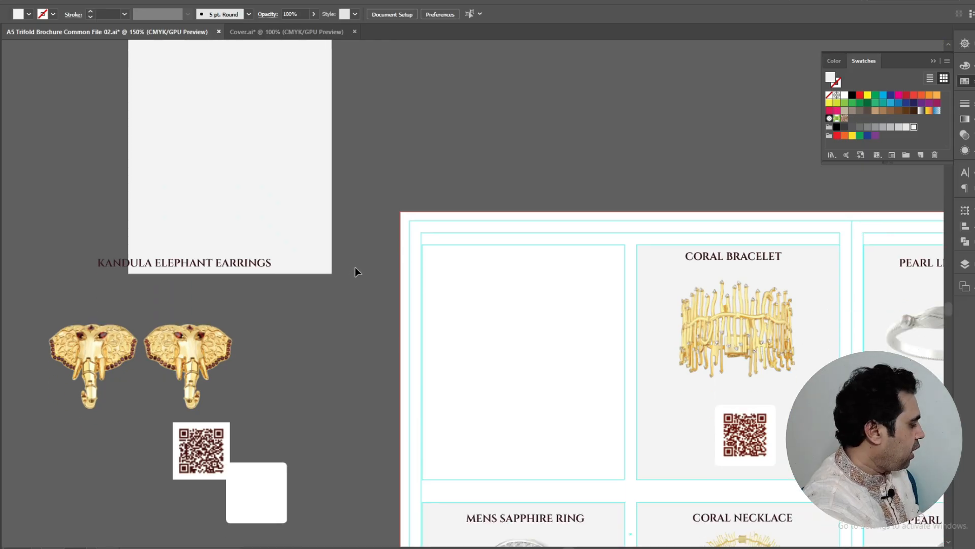
pyautogui.hotkey('ctrl', 'z')
pyautogui.hotkey('ctrl', 'z')
pyautogui.hotkey('ctrl', 'z')
pyautogui.hotkey('ctrl', 'z')
pyautogui.hotkey('ctrl', 'z')
pyautogui.hotkey('ctrl', 'z')
# Deselect the QR code and scroll across both trifold artboards, checking the brand story text frame
pyautogui.click(336, 264)
pyautogui.scroll(-1, 261, 247)
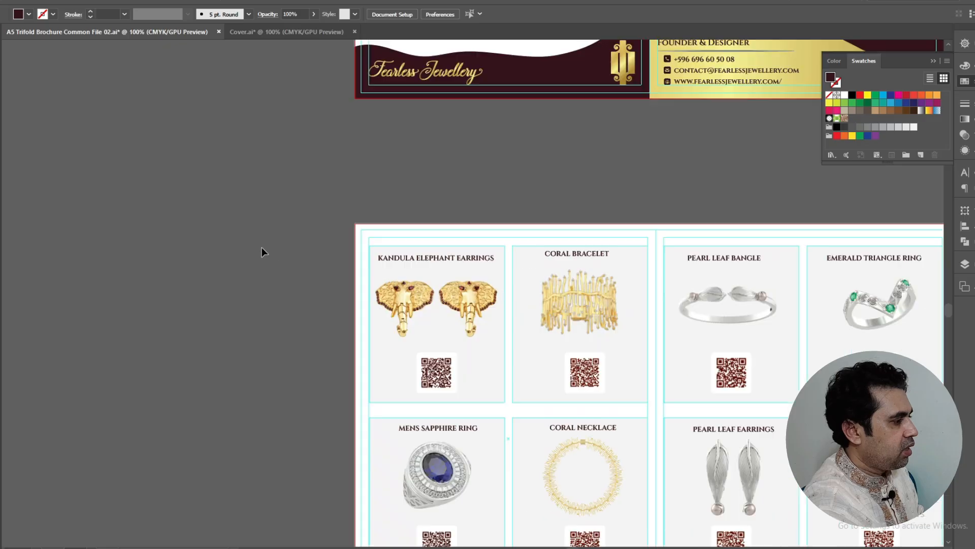
pyautogui.scroll(-2, 260, 247)
pyautogui.scroll(-1, 245, 245)
pyautogui.scroll(1, 626, 305)
pyautogui.scroll(-1, 617, 298)
pyautogui.hscroll(8, 569, 251)
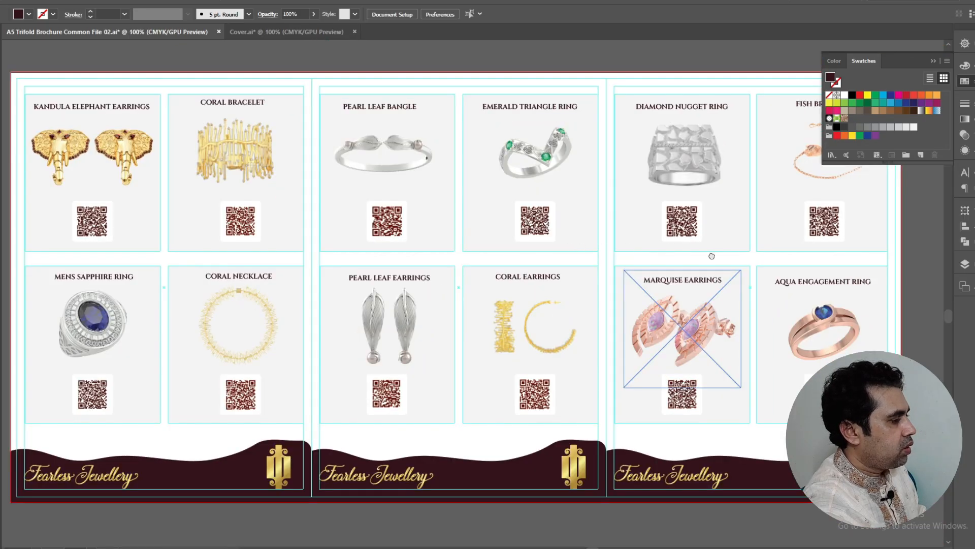
pyautogui.hscroll(3, 492, 268)
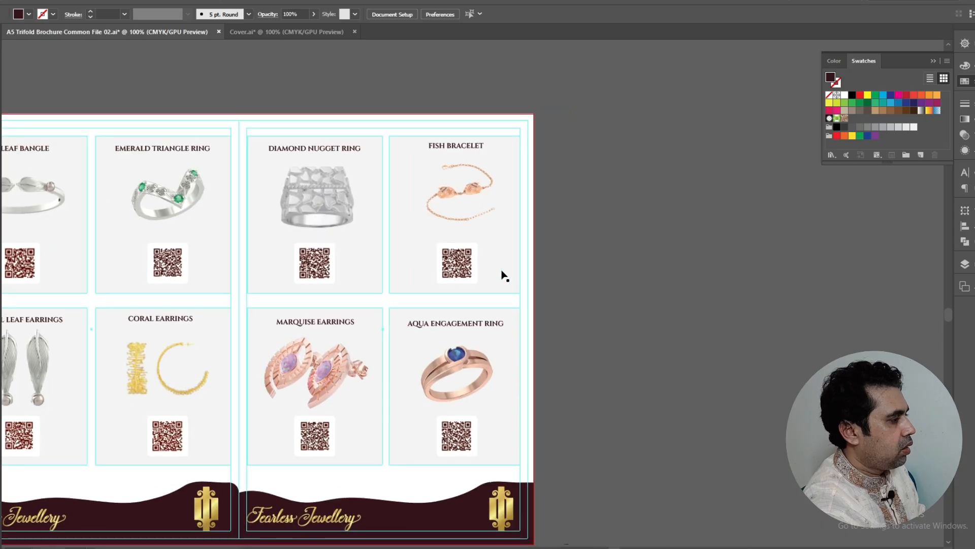
pyautogui.scroll(8, 783, 272)
pyautogui.scroll(-1, 660, 281)
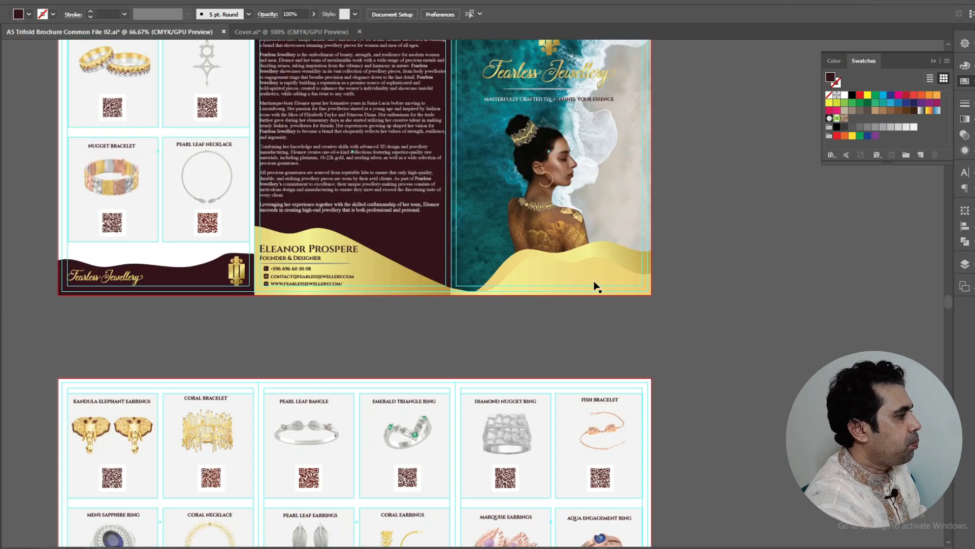
pyautogui.scroll(2, 329, 202)
pyautogui.scroll(2, 329, 202)
pyautogui.scroll(2, 414, 182)
pyautogui.click(290, 122)
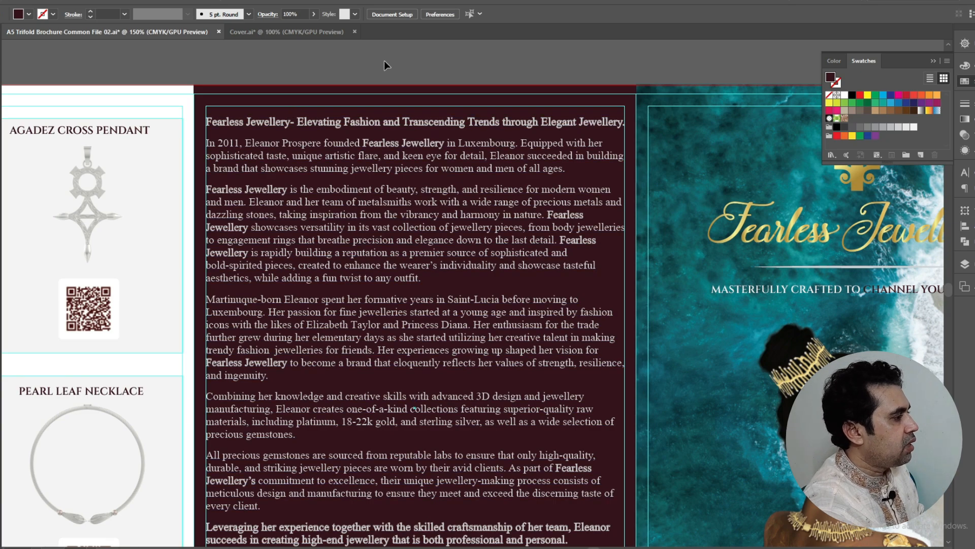
# Refresh the A5 Trifold Luxury Brochure Design folder in File Explorer to show the exported JPEGs
pyautogui.scroll(-3, 364, 124)
pyautogui.scroll(-7, 364, 124)
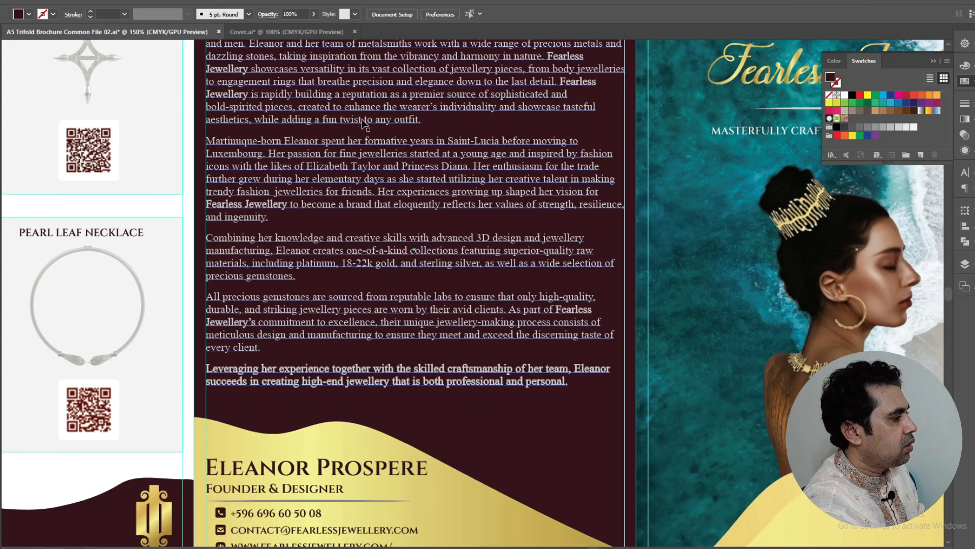
pyautogui.scroll(-5, 445, 147)
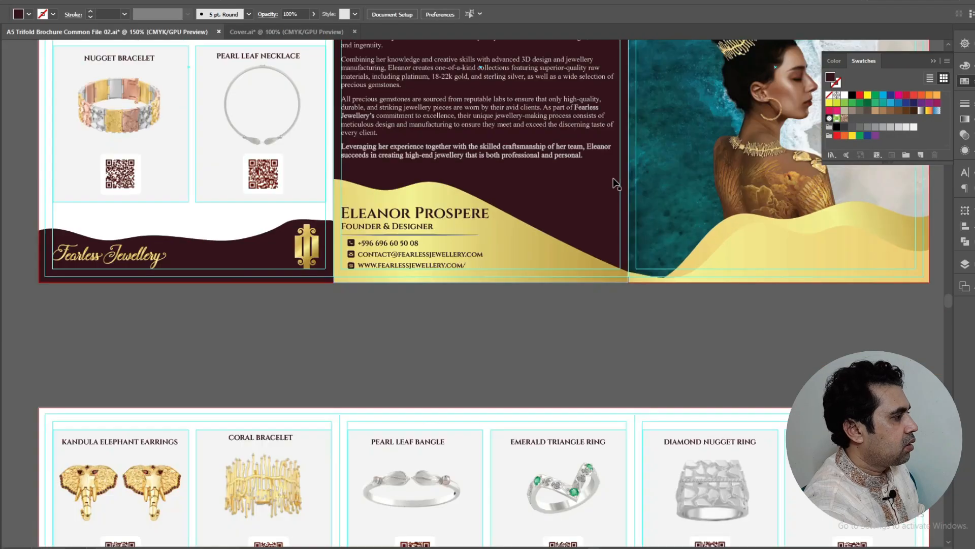
pyautogui.scroll(5, 433, 161)
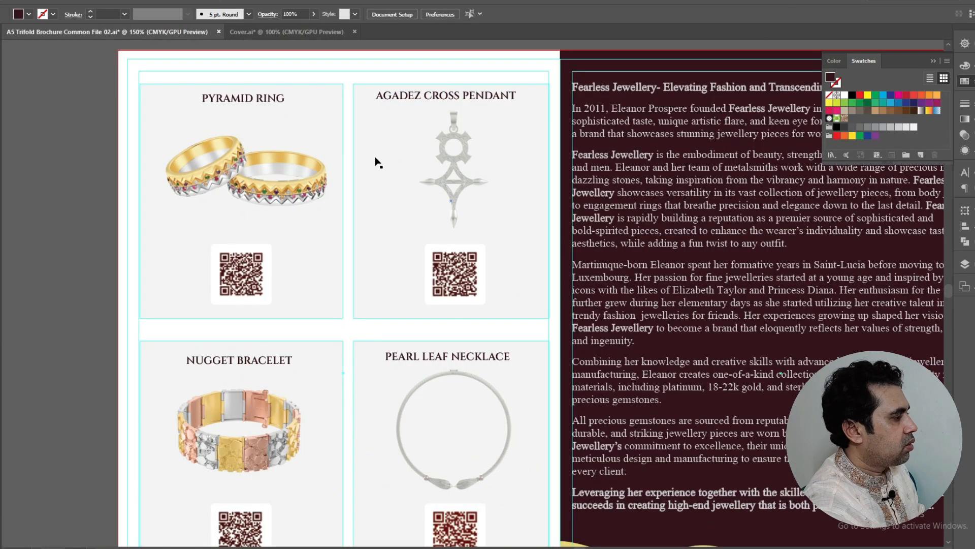
pyautogui.scroll(-2, 374, 162)
pyautogui.scroll(-3, 374, 162)
pyautogui.scroll(-3, 377, 161)
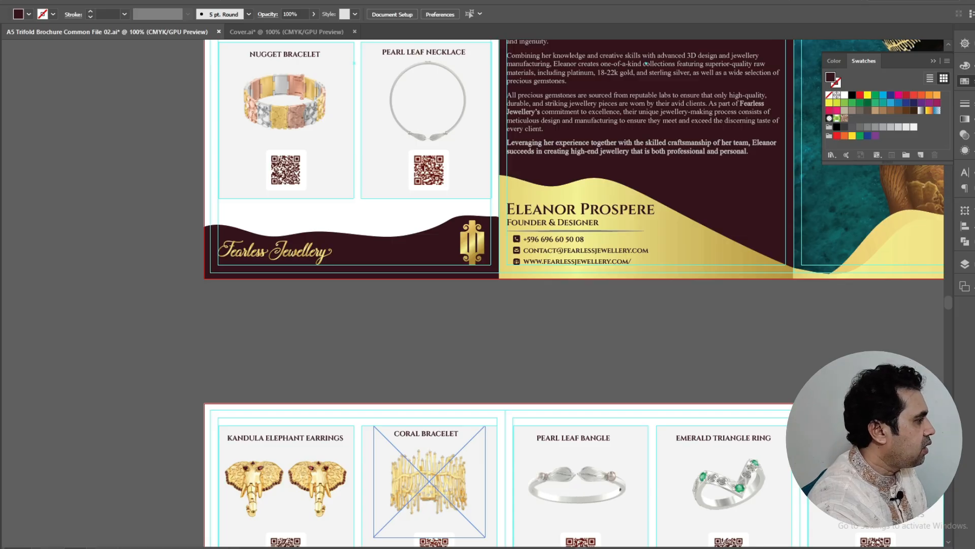
pyautogui.rightClick(483, 207)
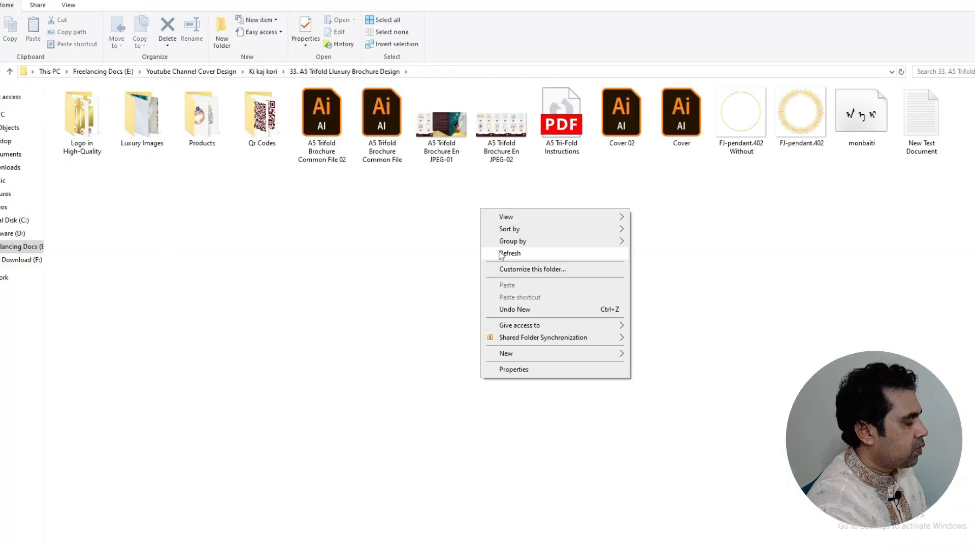
pyautogui.click(508, 252)
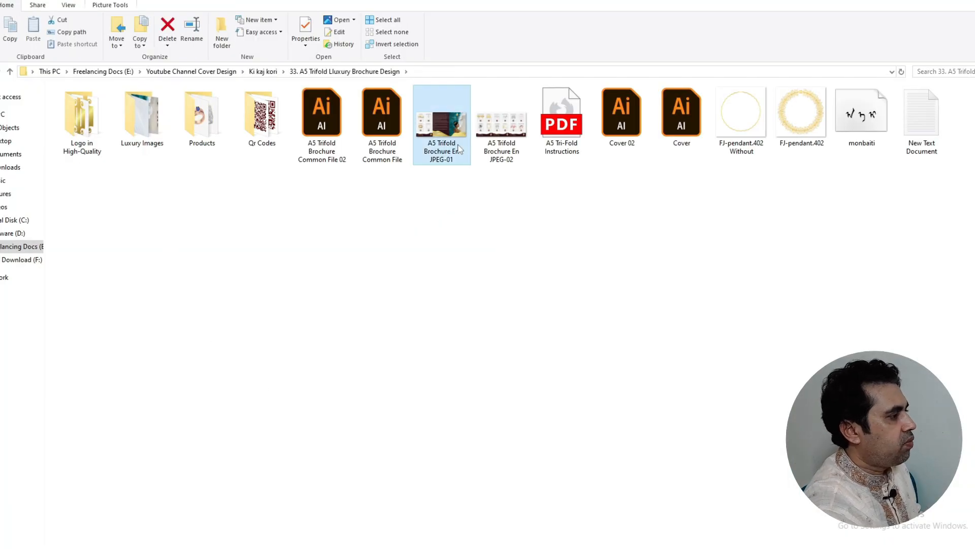
# Open the exported JPEG-01 brochure in Photos, zoom in and pan toward its inner panels
pyautogui.doubleClick(458, 149)
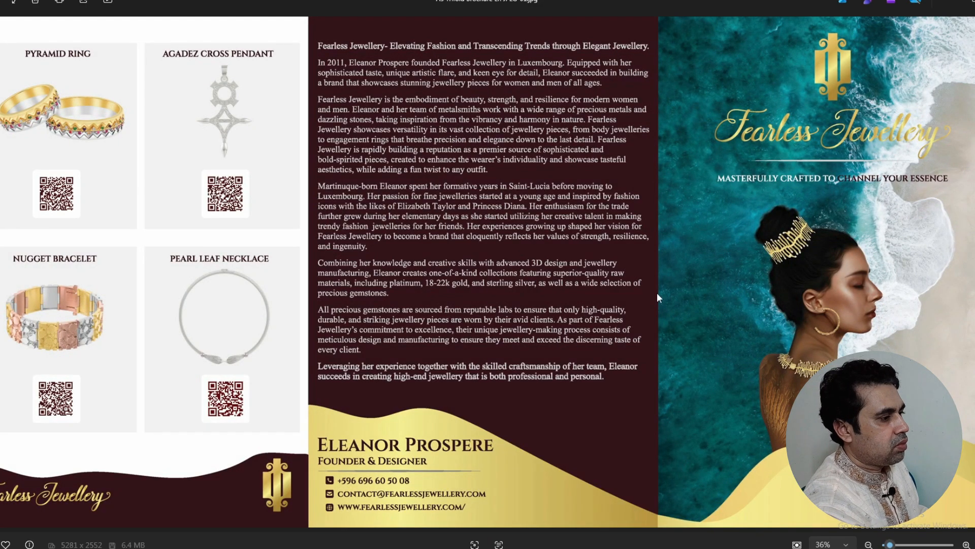
pyautogui.scroll(2, 786, 287)
pyautogui.moveTo(782, 267); pyautogui.dragTo(895, 93)
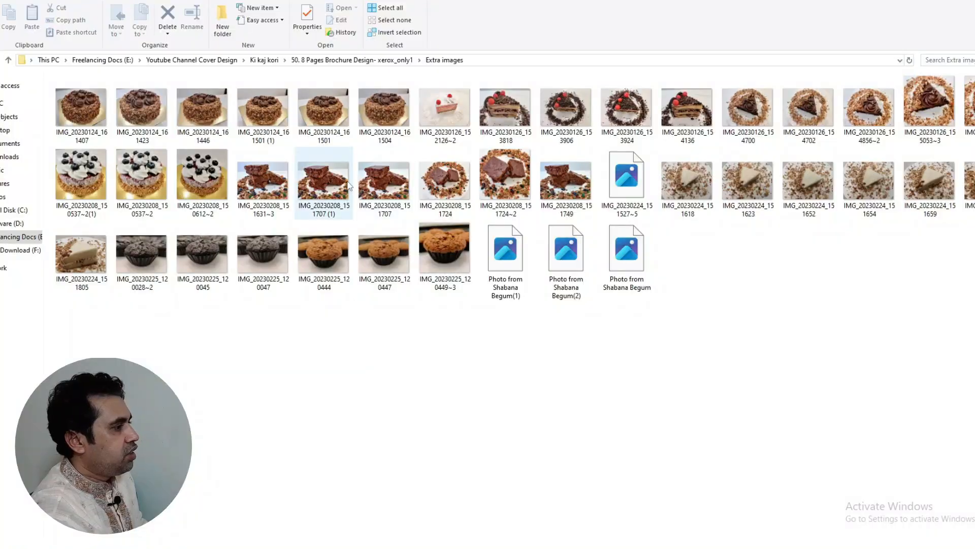
pyautogui.scroll(4, 349, 184)
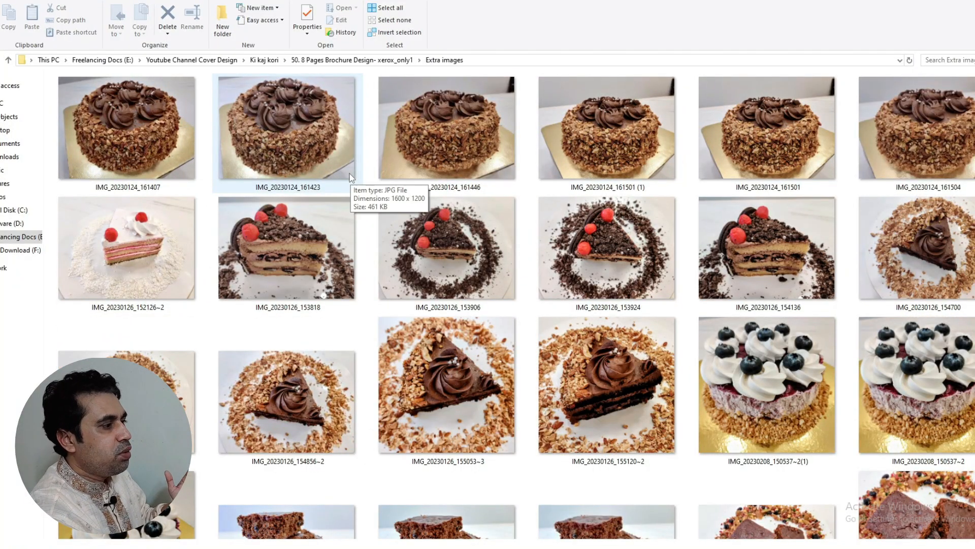
# Go up to the project folder, browse Sacred Oven training's cake images, then open xerox_only1-attachments
pyautogui.scroll(-5, 350, 173)
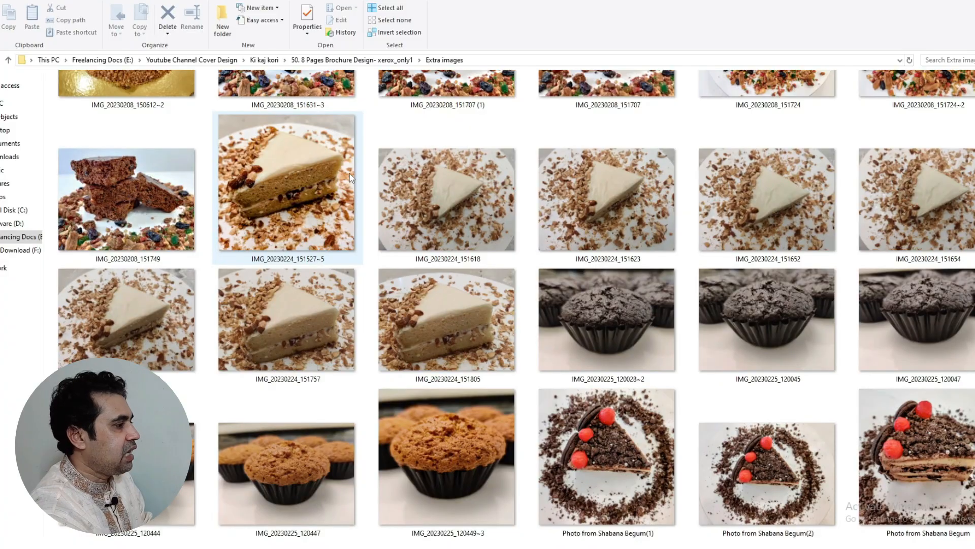
pyautogui.click(9, 60)
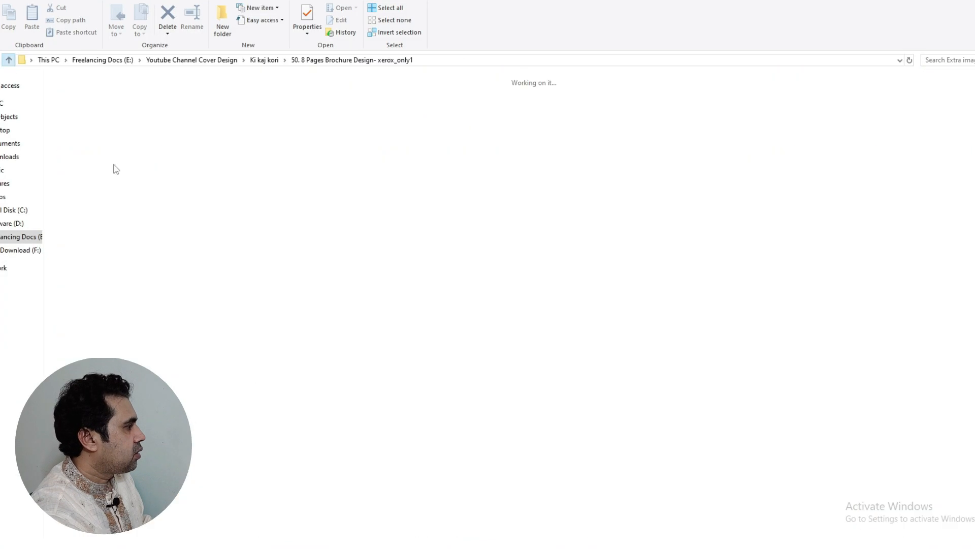
pyautogui.doubleClick(267, 112)
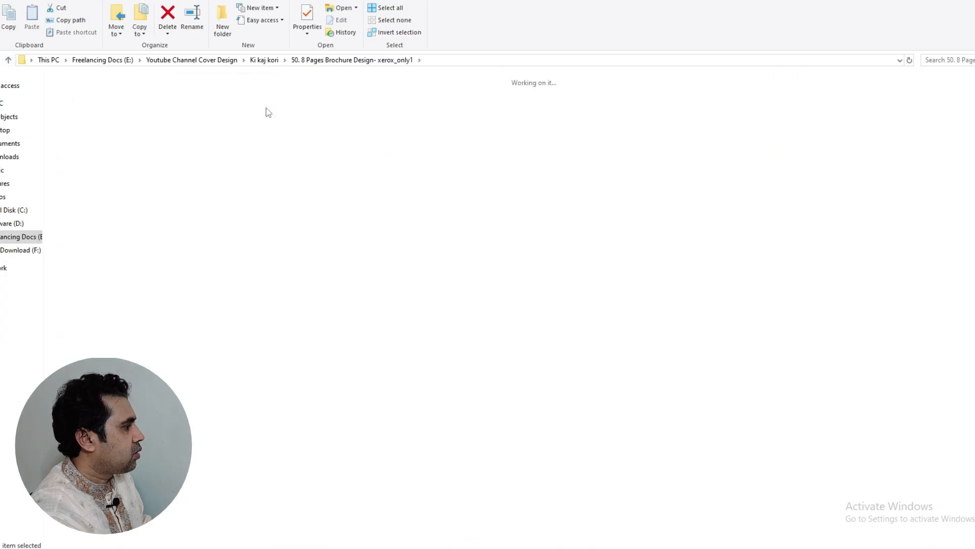
pyautogui.scroll(-5, 315, 314)
pyautogui.scroll(-10, 315, 313)
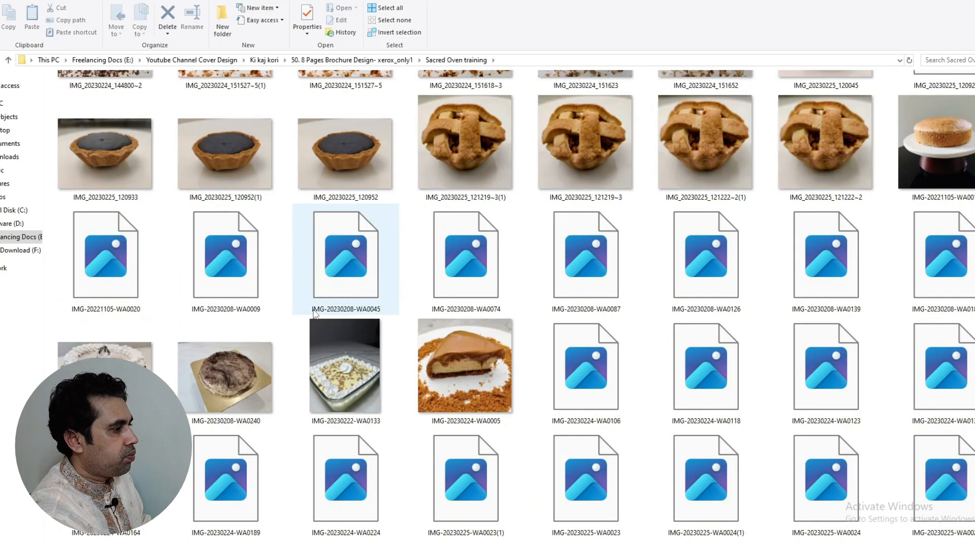
pyautogui.scroll(15, 315, 313)
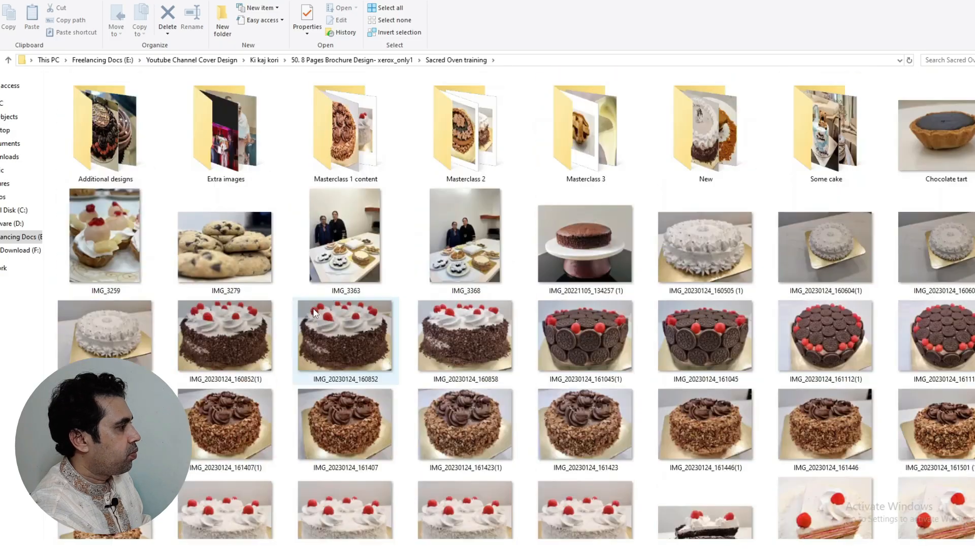
pyautogui.hotkey('alt', 'Up')
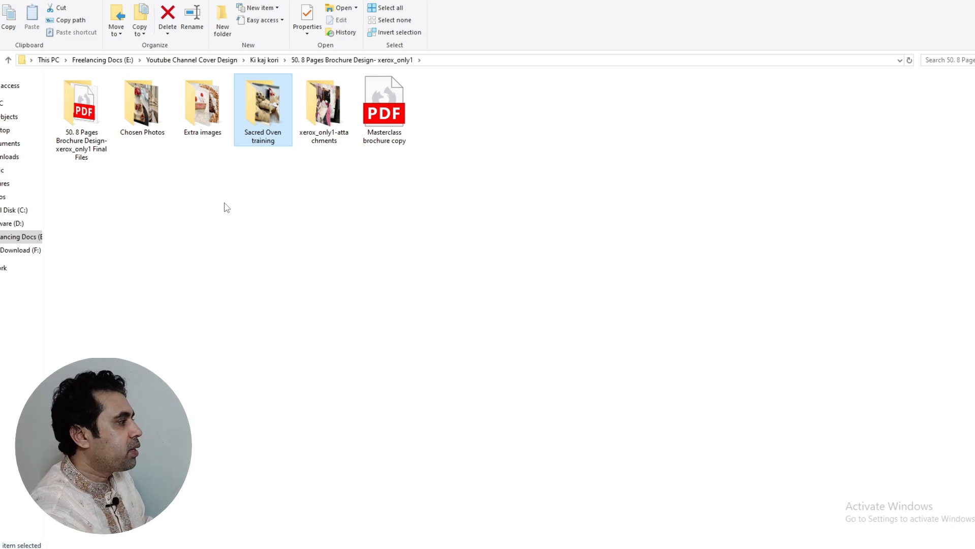
pyautogui.doubleClick(335, 108)
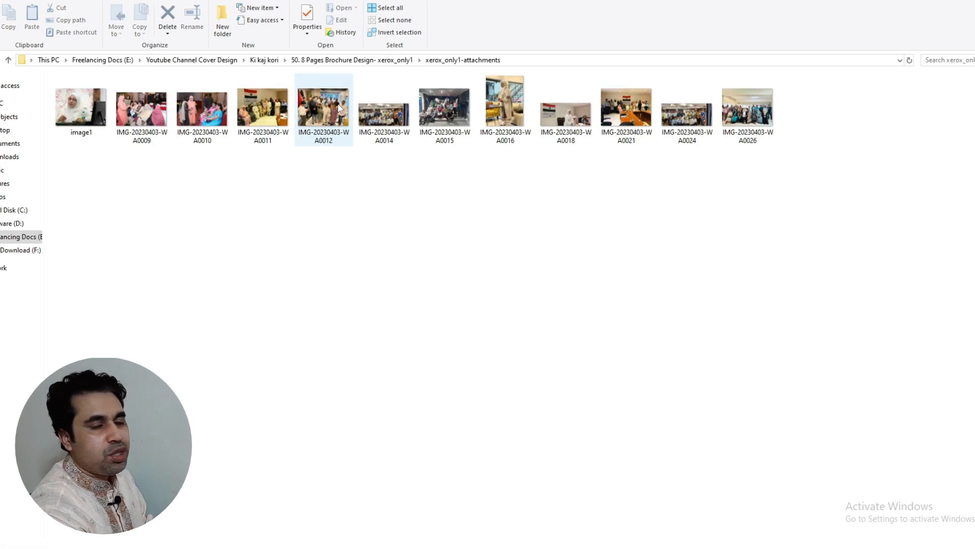
# Open image1 in Photos and step forward five photos to the large group shots
pyautogui.doubleClick(83, 116)
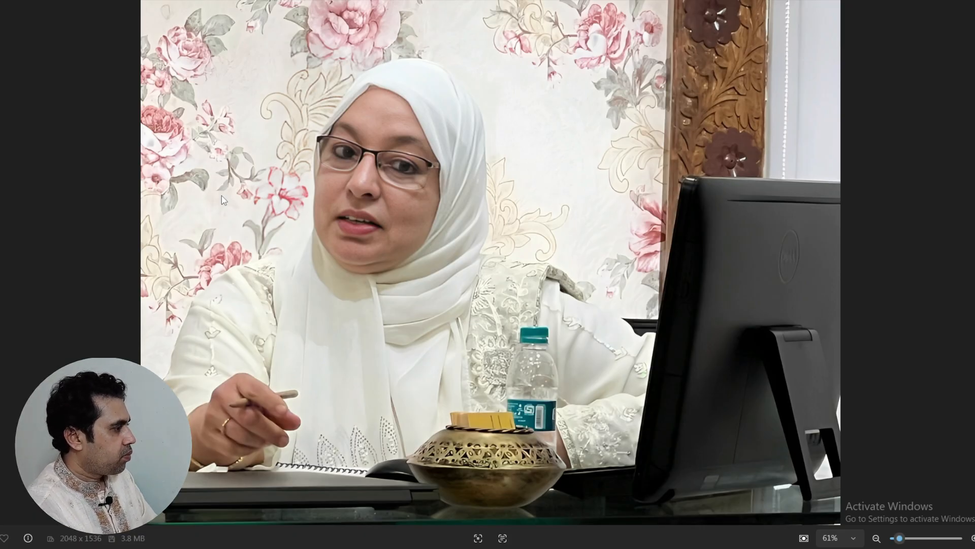
pyautogui.press('Right')
pyautogui.press('Right')
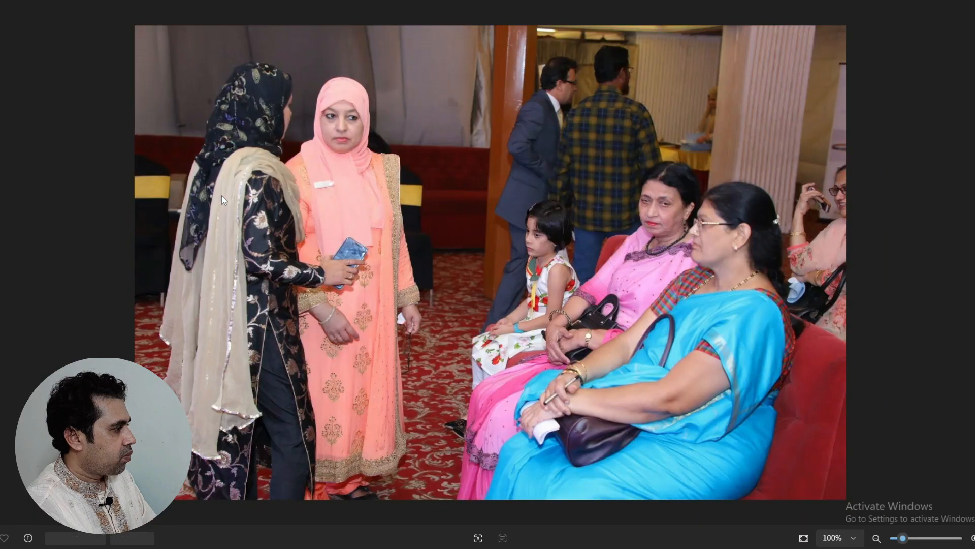
pyautogui.press('Right')
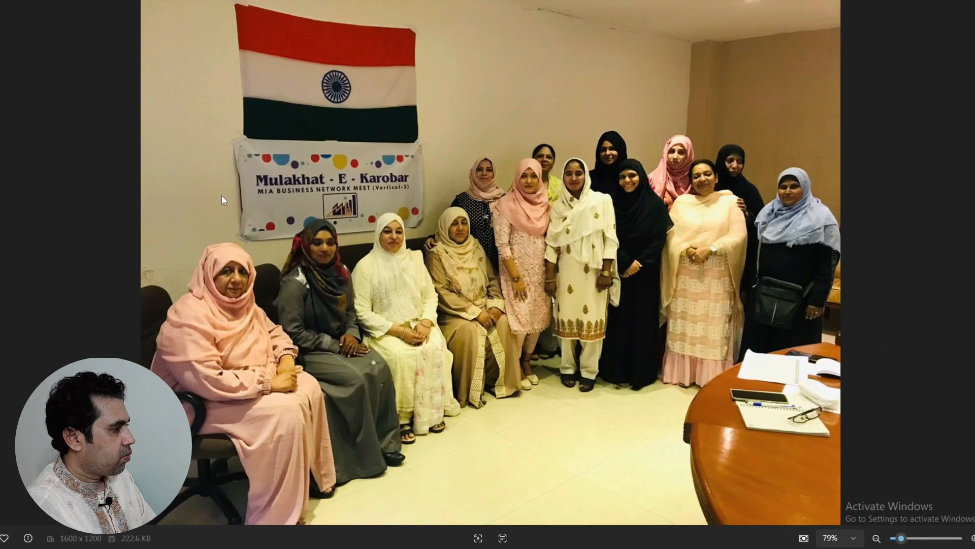
pyautogui.press('Right')
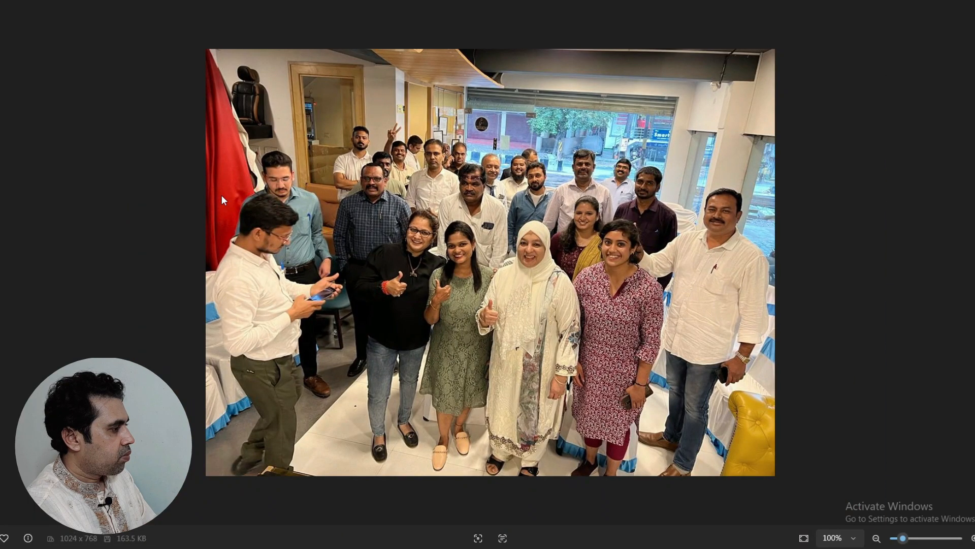
pyautogui.press('Right')
pyautogui.press('Right')
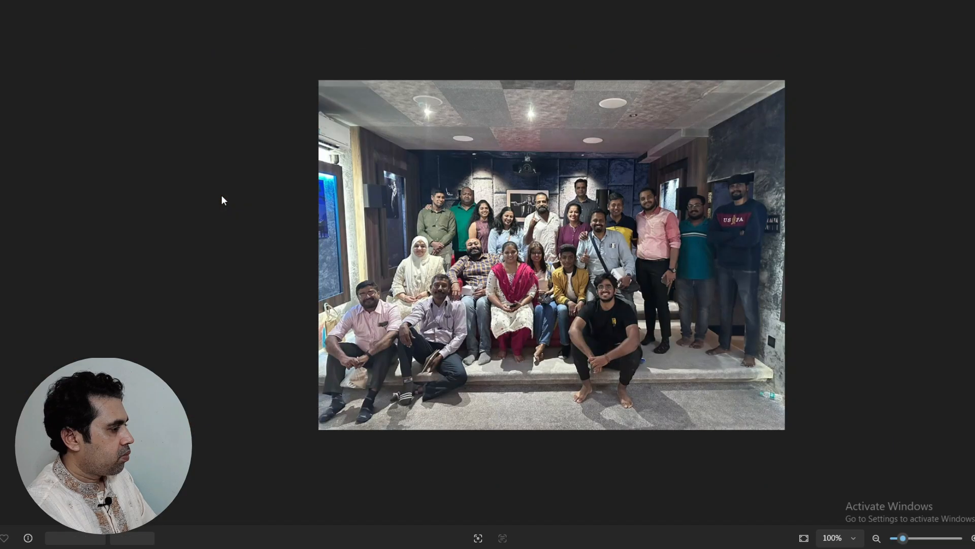
pyautogui.press('Right')
pyautogui.press('Right')
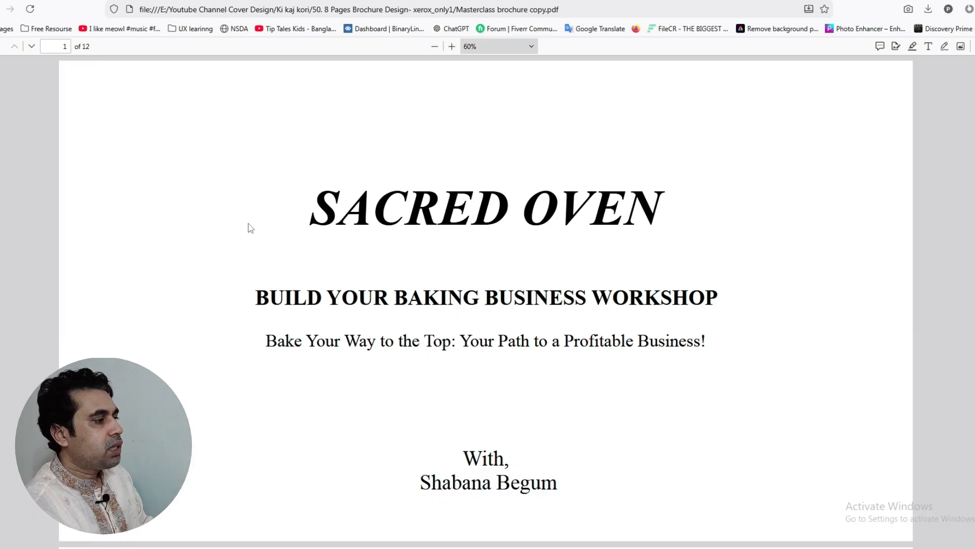
# Scroll through the draft PDF's early pages, highlighting the Masterclass 1 introduction and Contents title
pyautogui.scroll(-1, 307, 197)
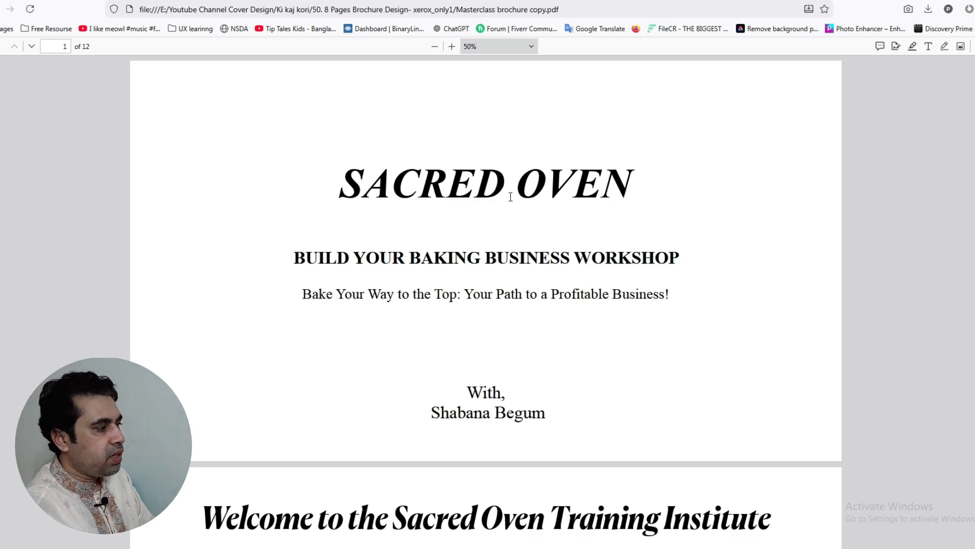
pyautogui.scroll(-3, 510, 197)
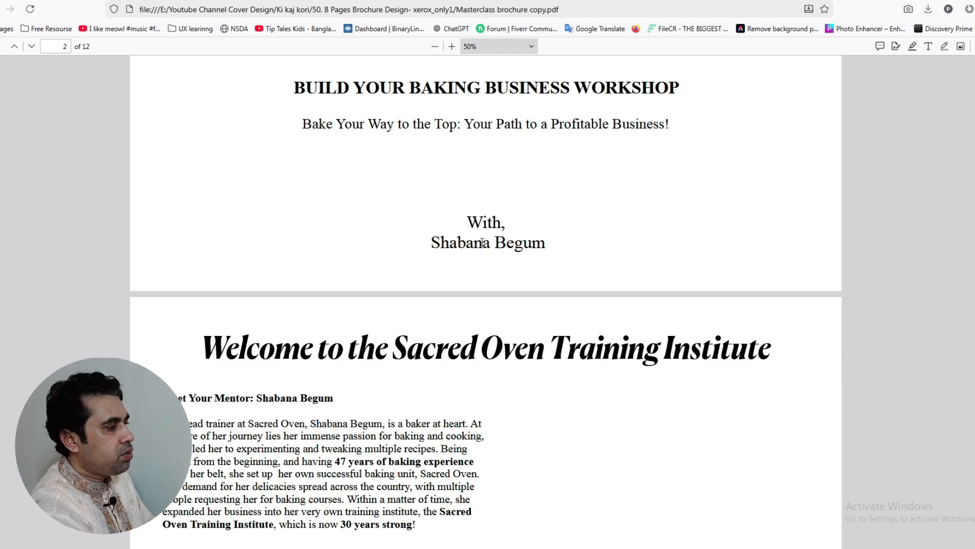
pyautogui.scroll(-4, 519, 243)
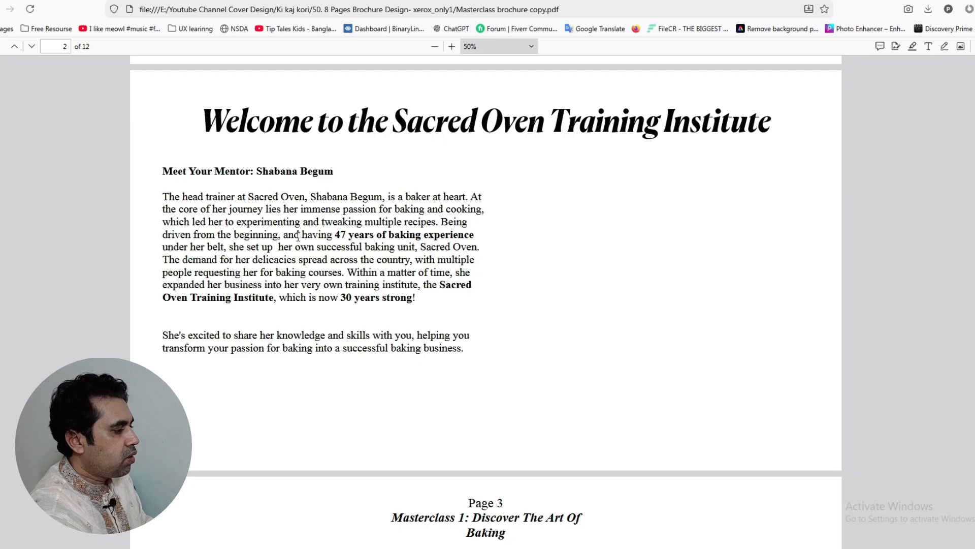
pyautogui.scroll(-6, 331, 254)
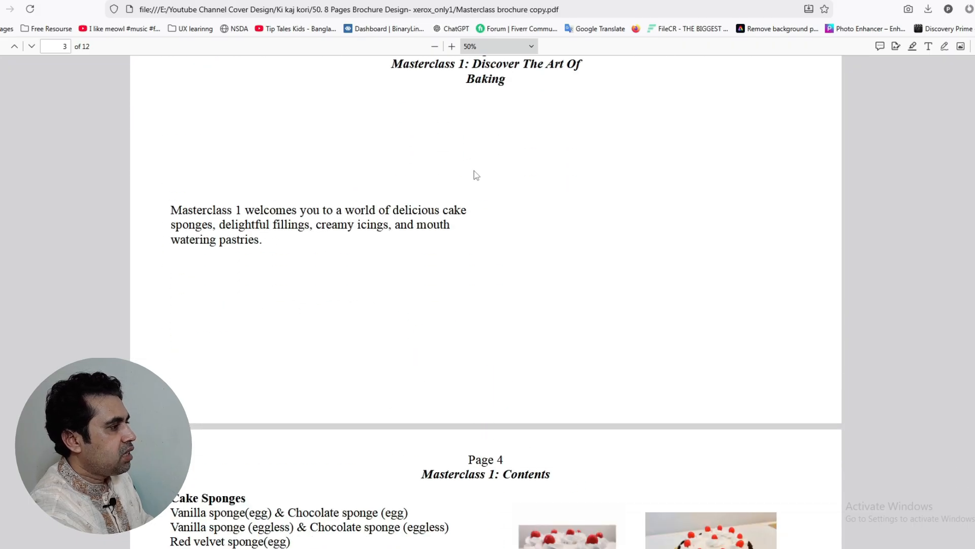
pyautogui.scroll(2, 470, 162)
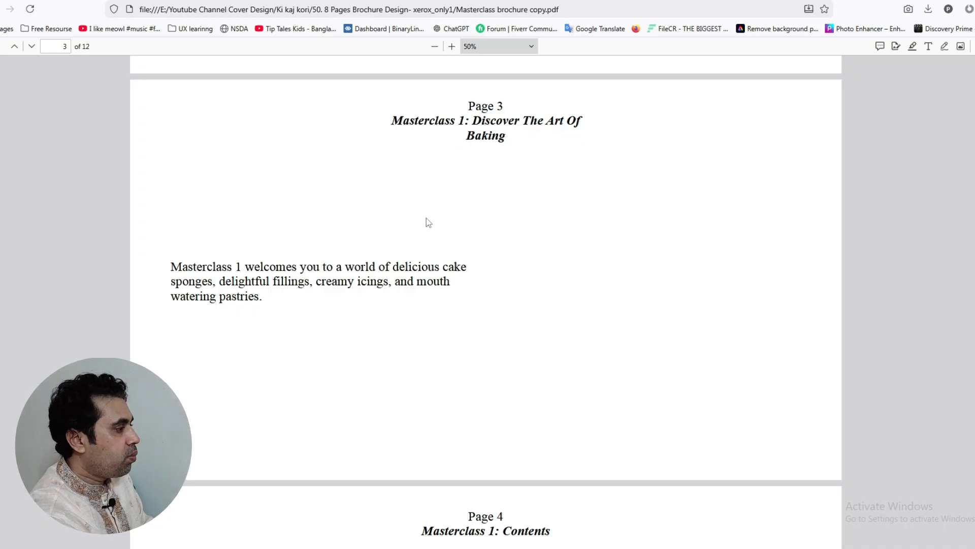
pyautogui.moveTo(243, 268); pyautogui.dragTo(267, 305)
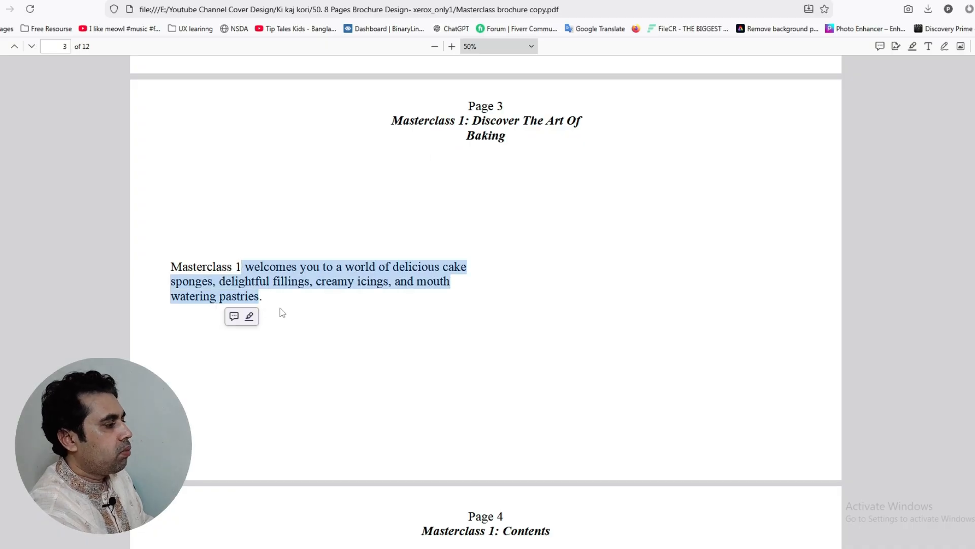
pyautogui.click(357, 322)
pyautogui.scroll(-7, 379, 236)
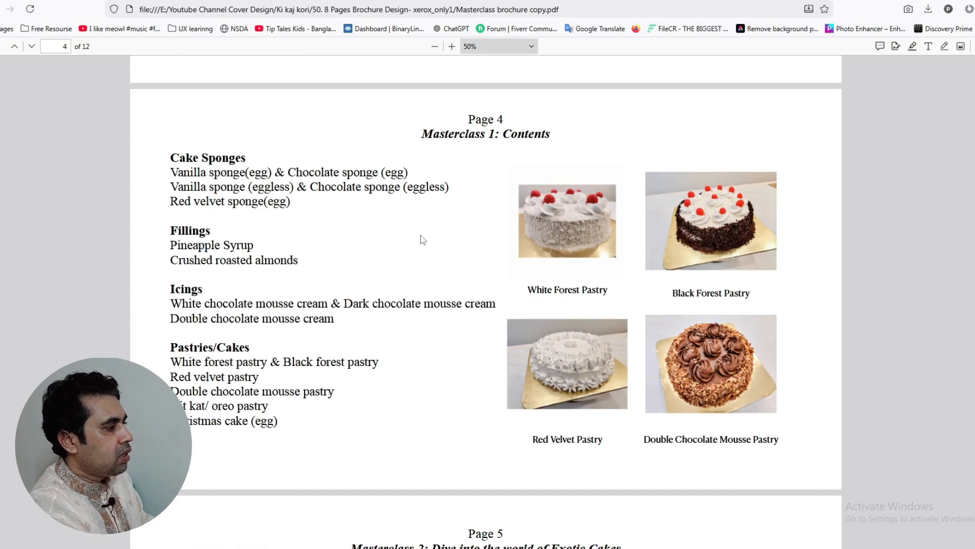
pyautogui.moveTo(455, 135); pyautogui.dragTo(515, 135)
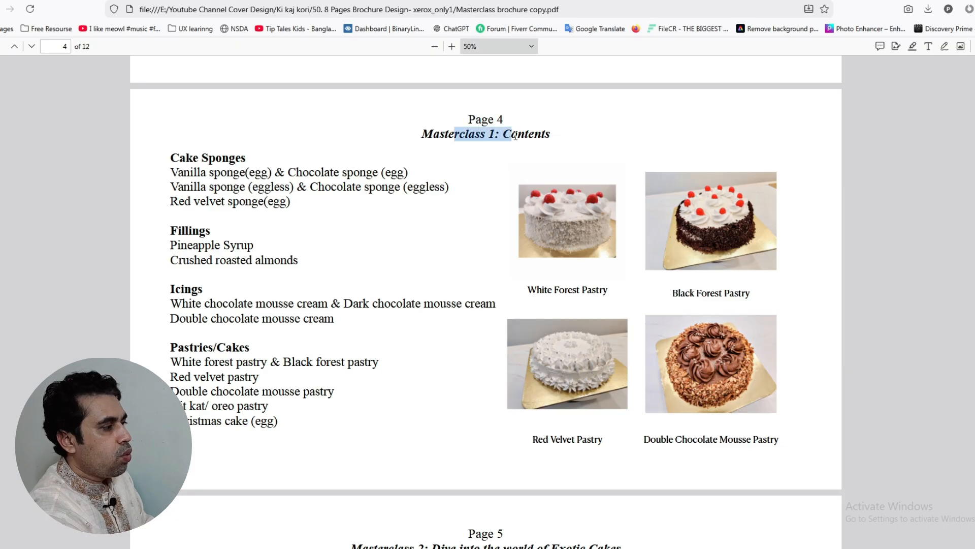
pyautogui.click(556, 143)
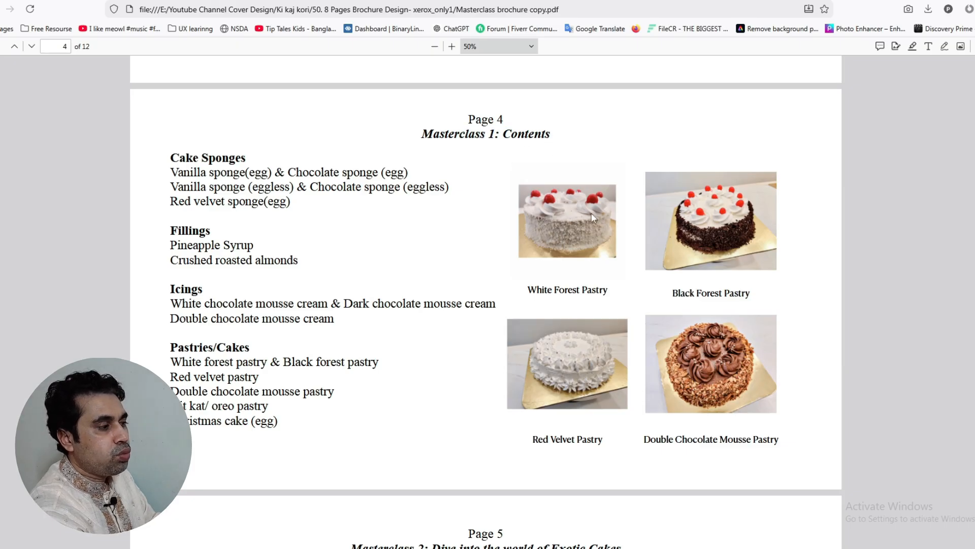
# Scroll on to page 12 of the draft, select words in its heading, and scroll back up
pyautogui.scroll(-1, 712, 344)
pyautogui.scroll(-3, 279, 179)
pyautogui.scroll(3, 249, 153)
pyautogui.scroll(-3, 240, 189)
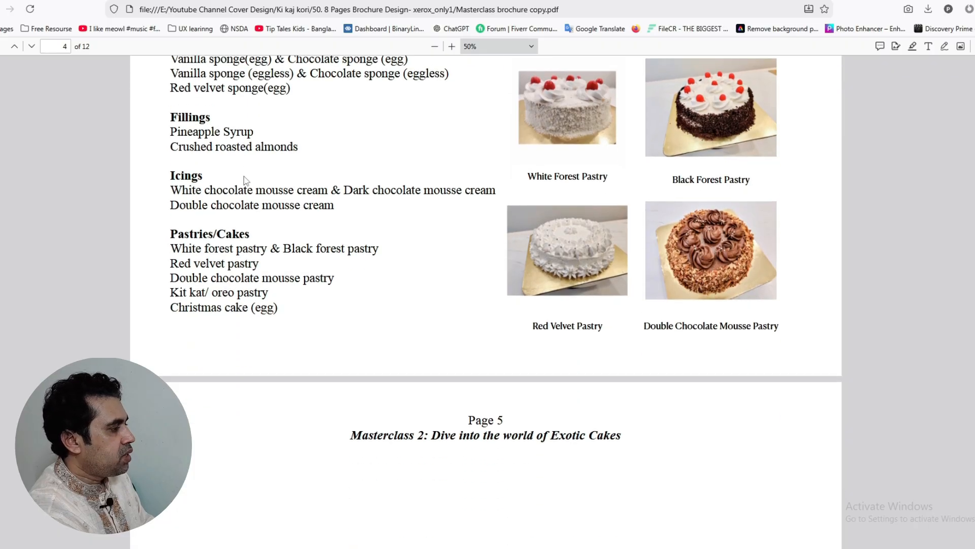
pyautogui.scroll(-8, 285, 302)
pyautogui.scroll(3, 481, 200)
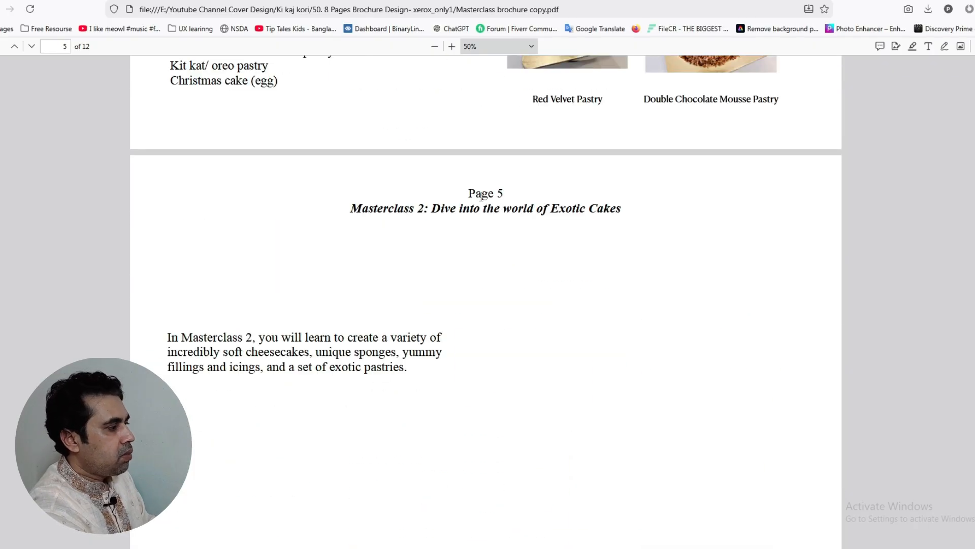
pyautogui.scroll(-12, 409, 230)
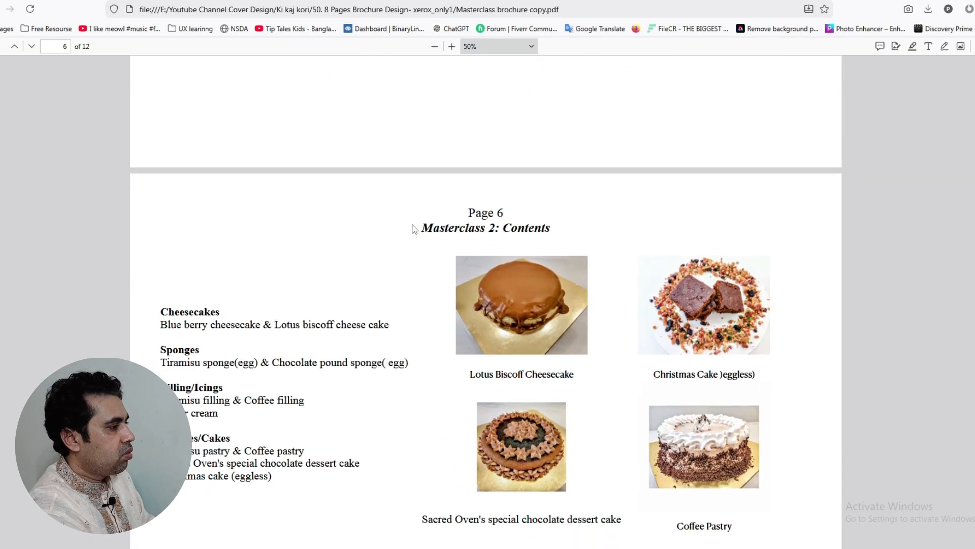
pyautogui.scroll(-10, 414, 228)
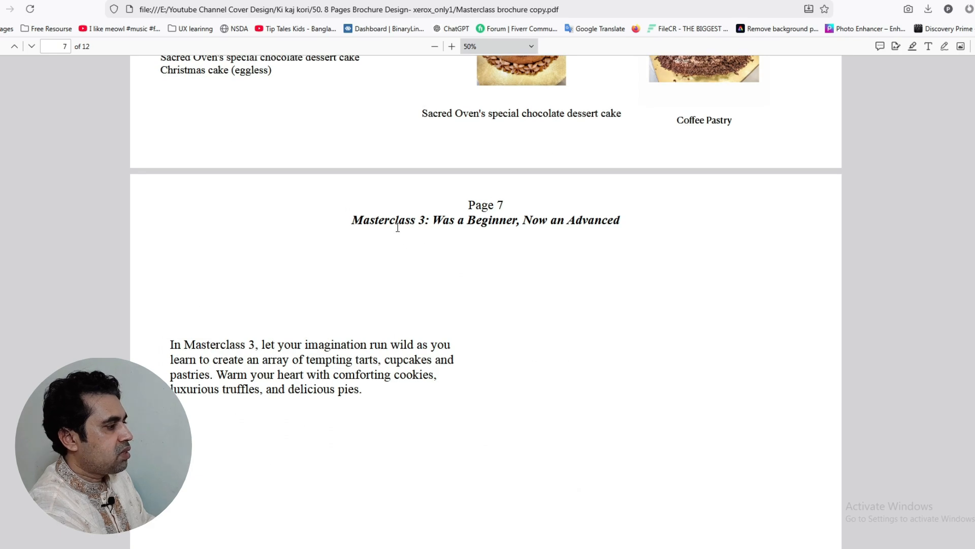
pyautogui.scroll(-20, 398, 226)
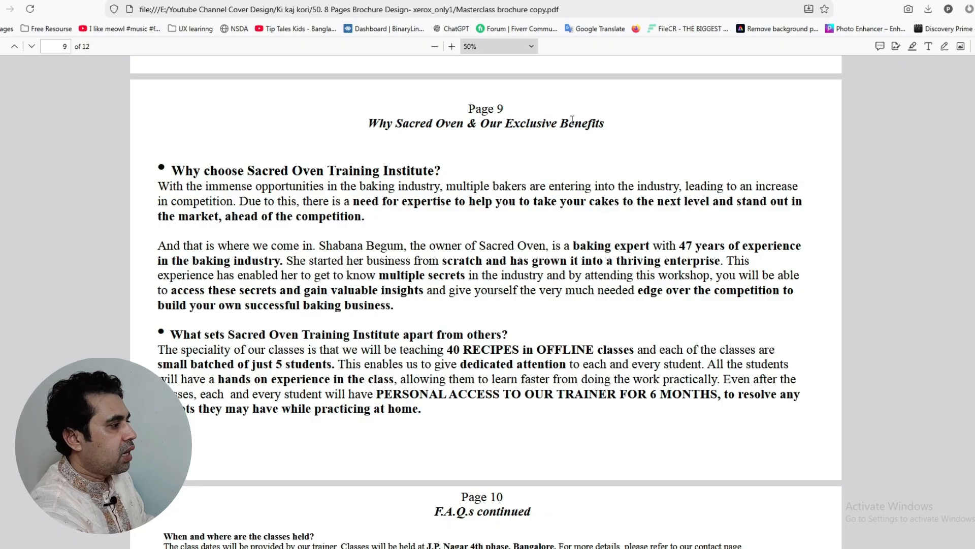
pyautogui.scroll(-7, 453, 206)
pyautogui.scroll(-15, 454, 206)
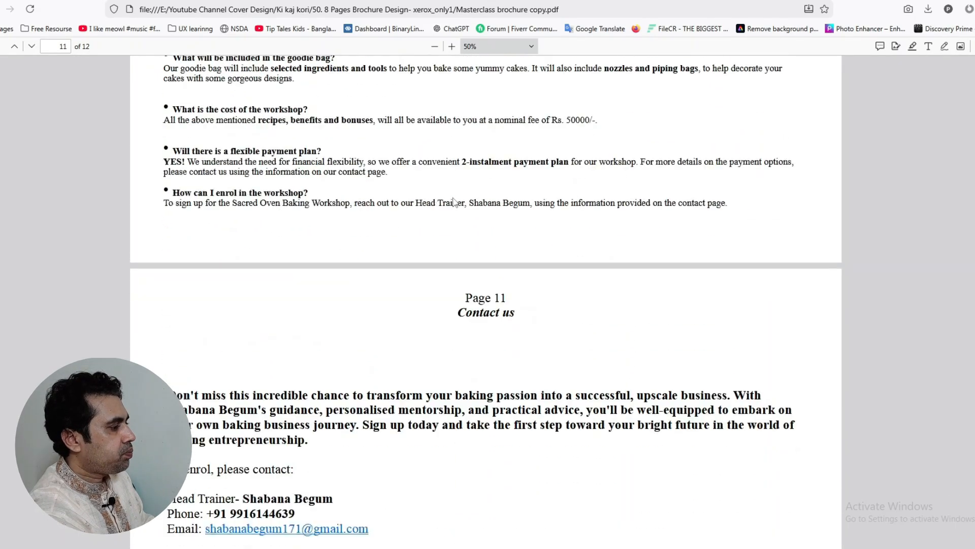
pyautogui.scroll(-6, 386, 157)
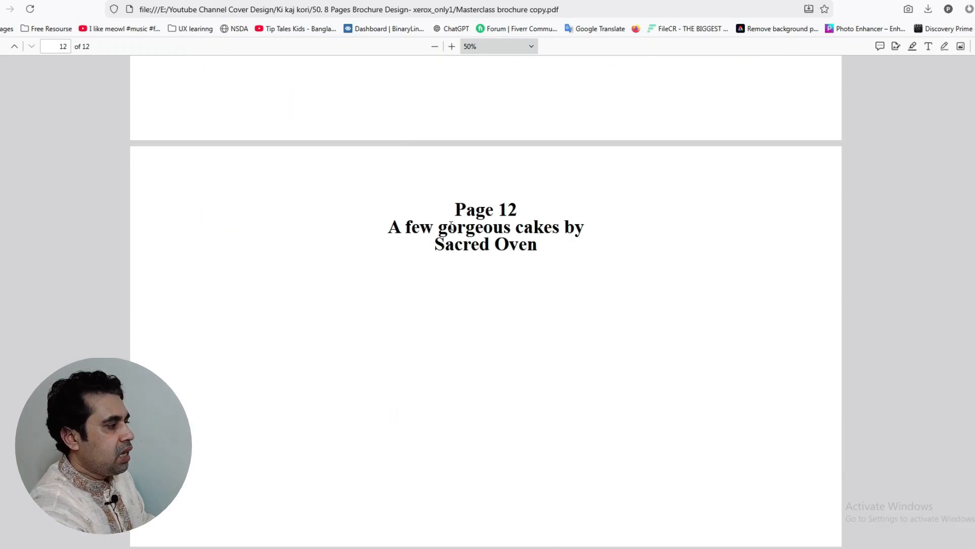
pyautogui.moveTo(440, 227); pyautogui.dragTo(544, 229)
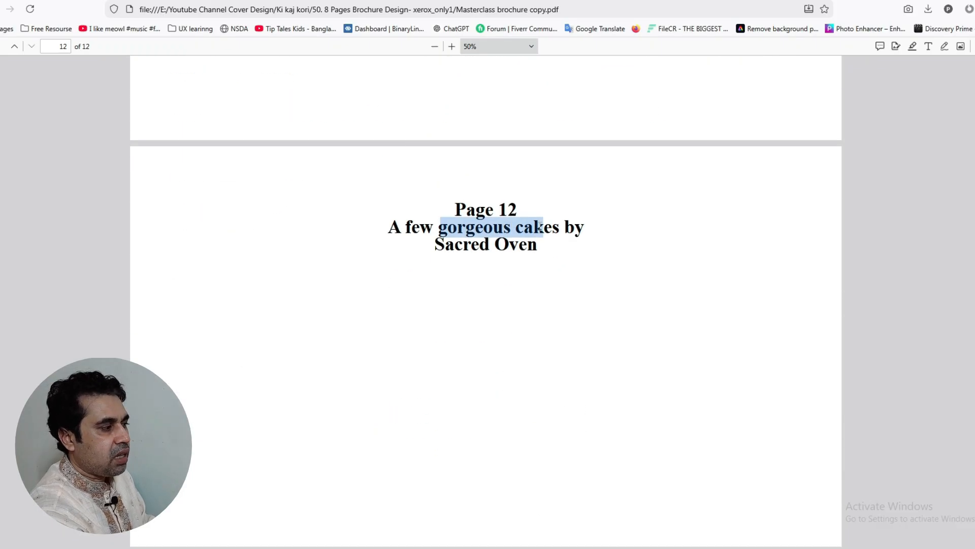
pyautogui.click(515, 348)
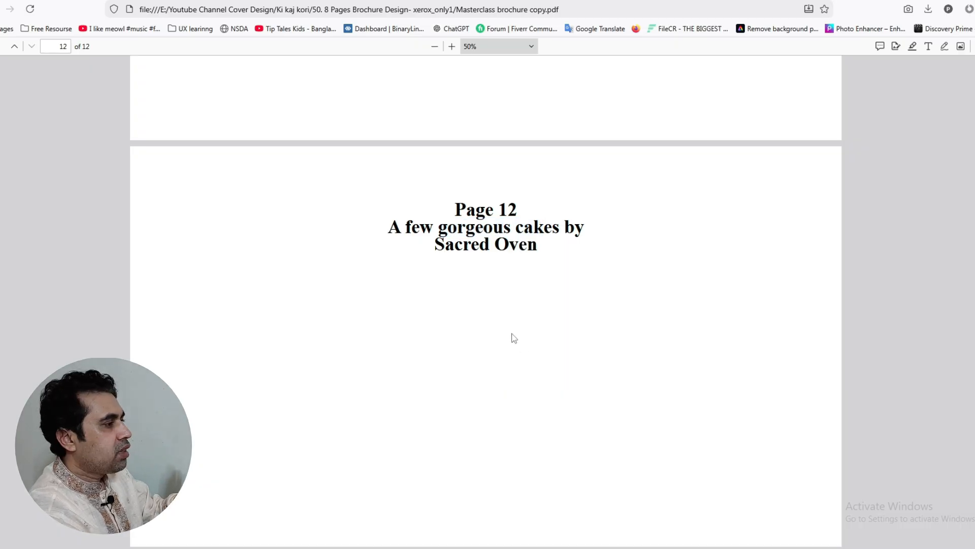
pyautogui.scroll(20, 515, 340)
pyautogui.scroll(20, 516, 336)
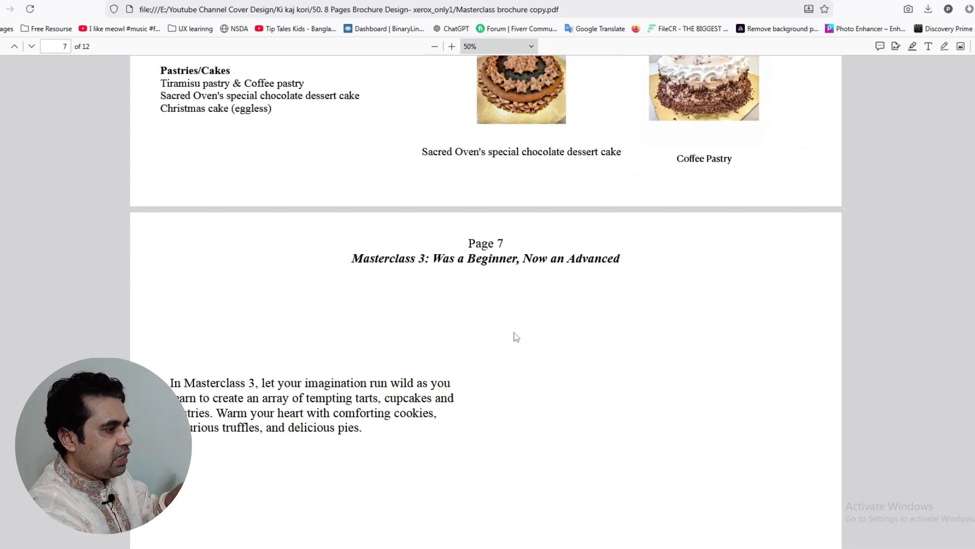
pyautogui.scroll(20, 516, 335)
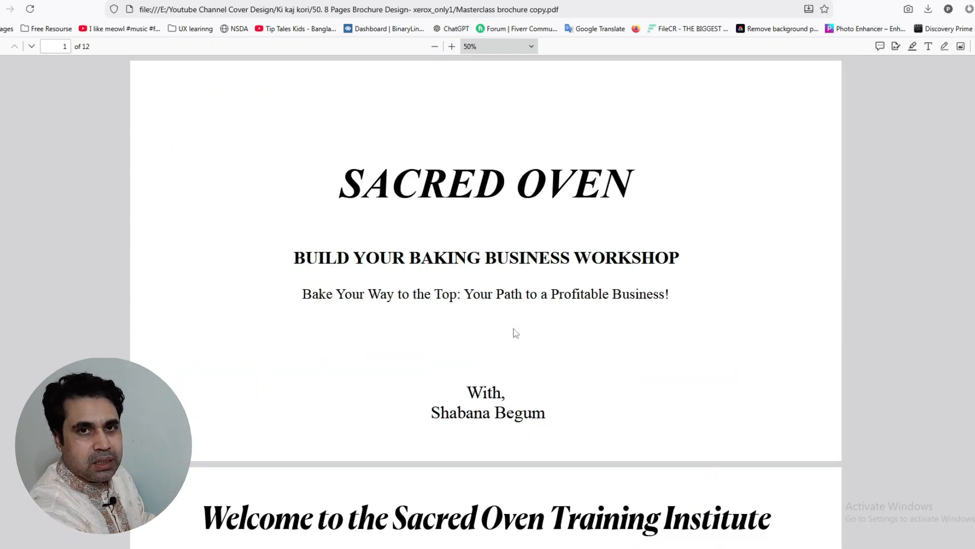
# Open the finished Sacred Oven brochure PDF from the project's Final Files folder
pyautogui.hotkey('alt', 'Tab')
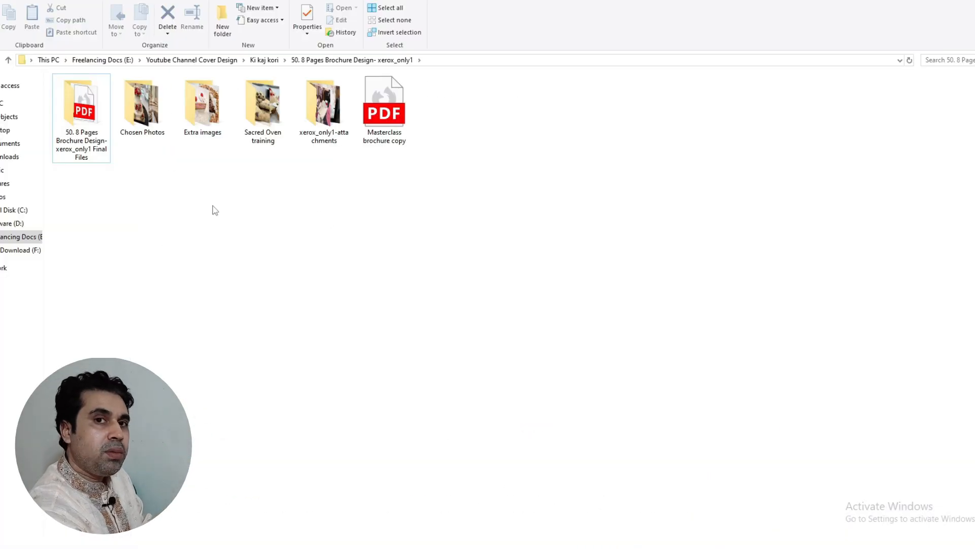
pyautogui.doubleClick(96, 153)
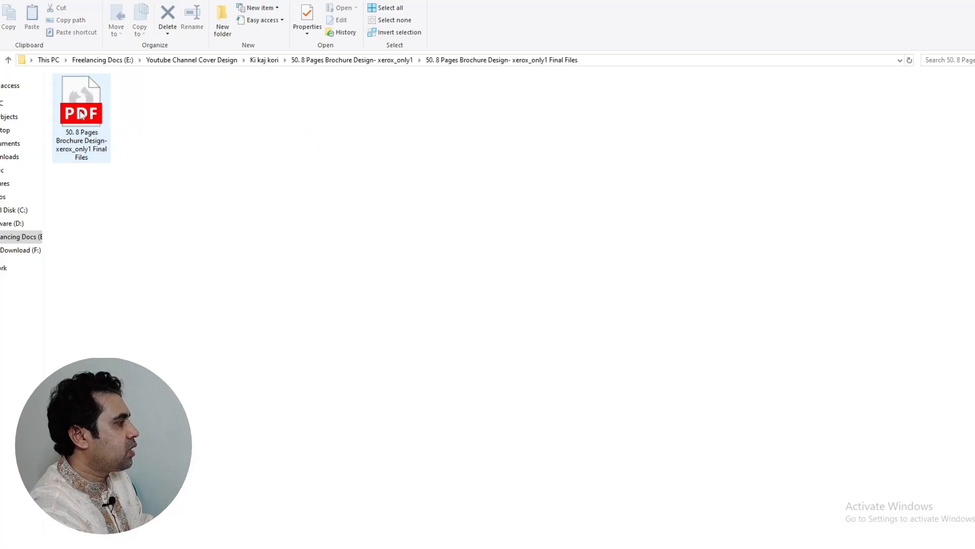
pyautogui.doubleClick(94, 114)
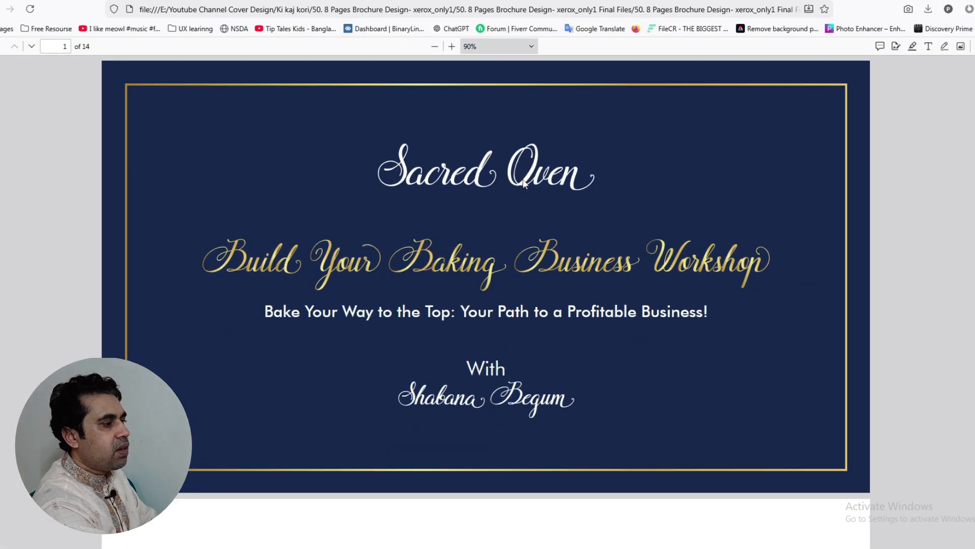
# Scroll the Sacred Oven PDF from page 13 to the final page 14 gallery, 'A Few Gorgeous Cakes By Sacred Oven'
pyautogui.scroll(-8, 602, 186)
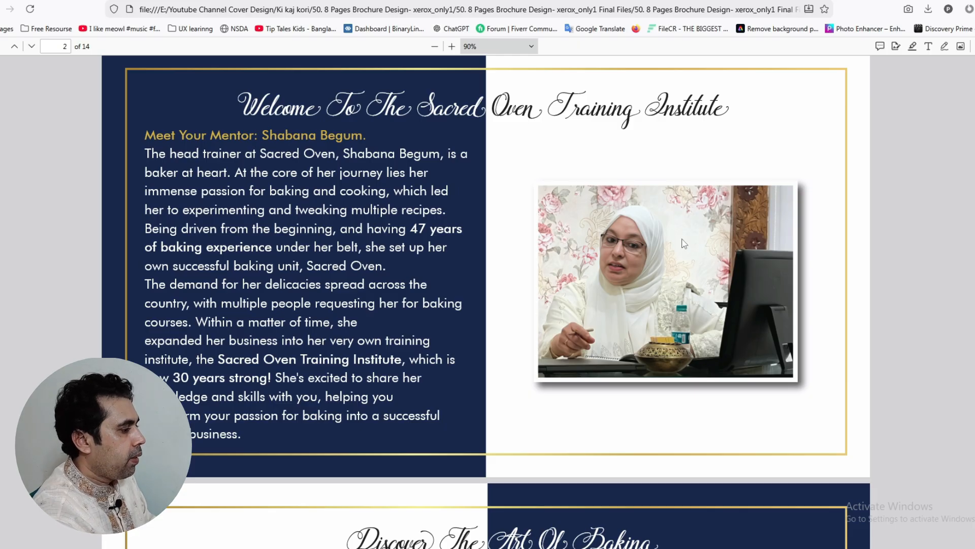
pyautogui.scroll(-6, 675, 269)
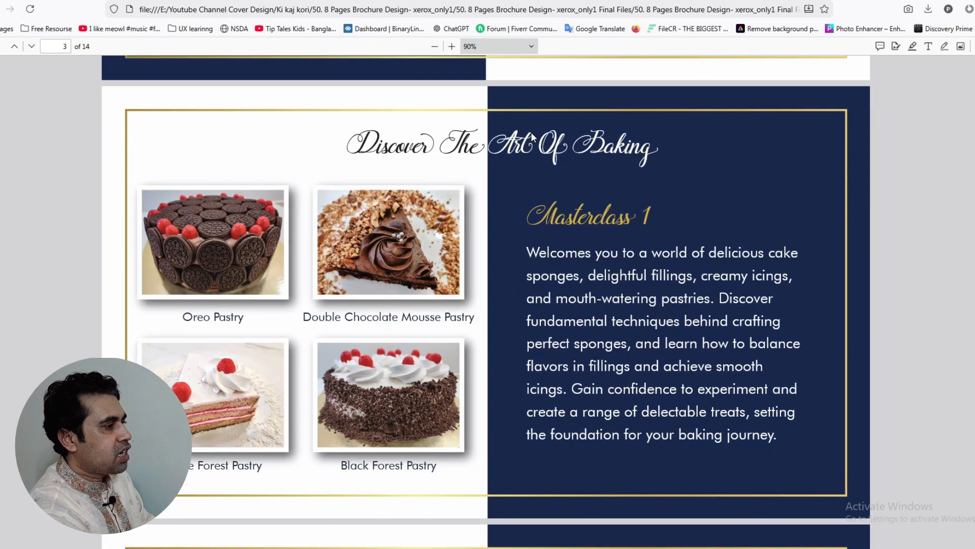
pyautogui.scroll(-1, 303, 173)
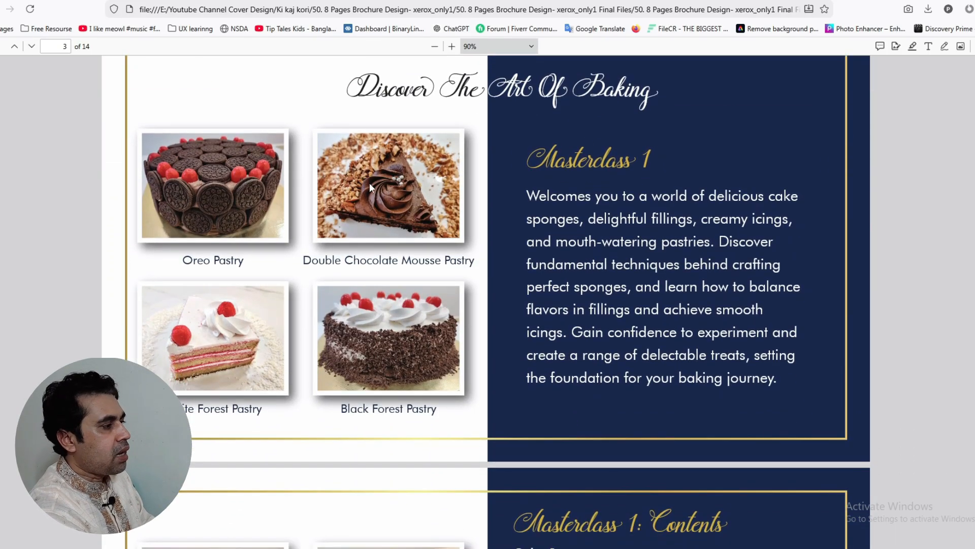
pyautogui.scroll(1, 372, 185)
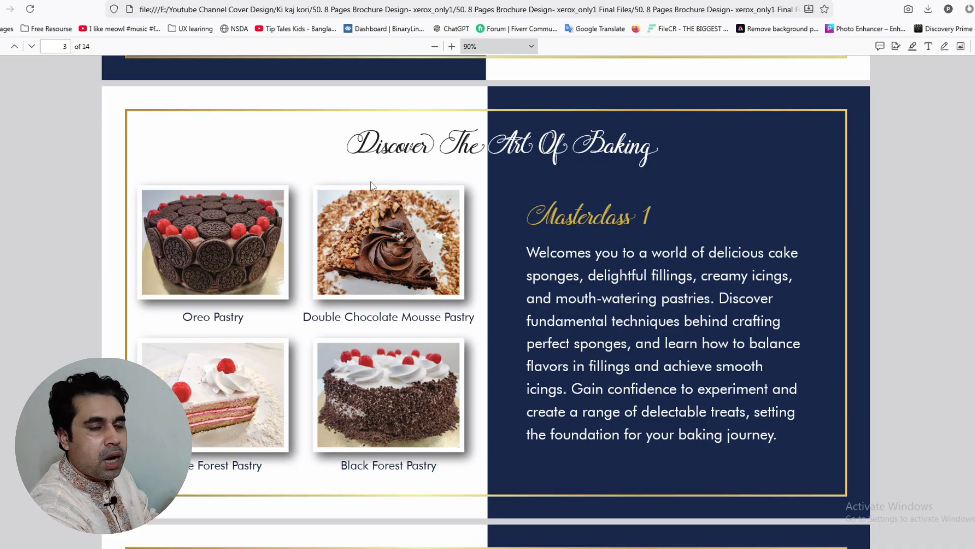
pyautogui.scroll(-1, 372, 186)
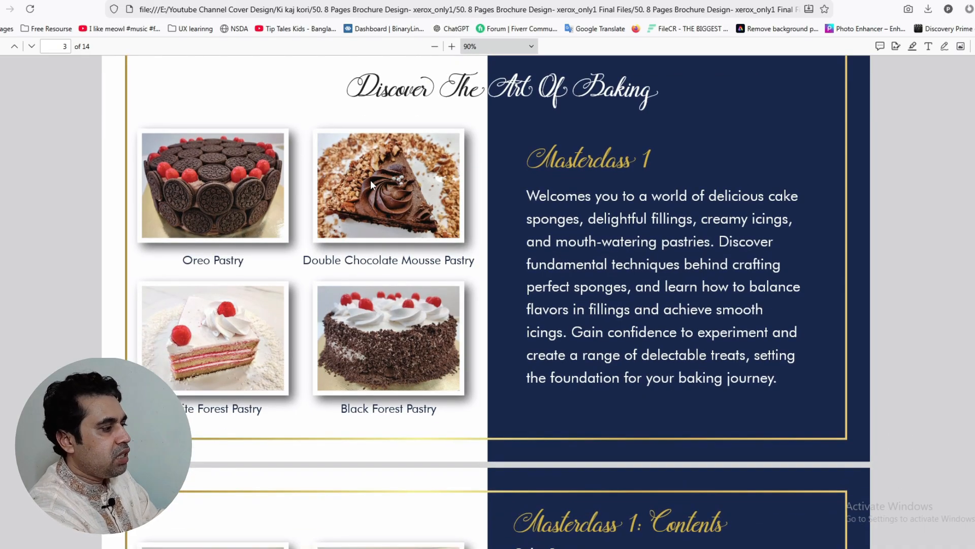
pyautogui.scroll(-6, 373, 186)
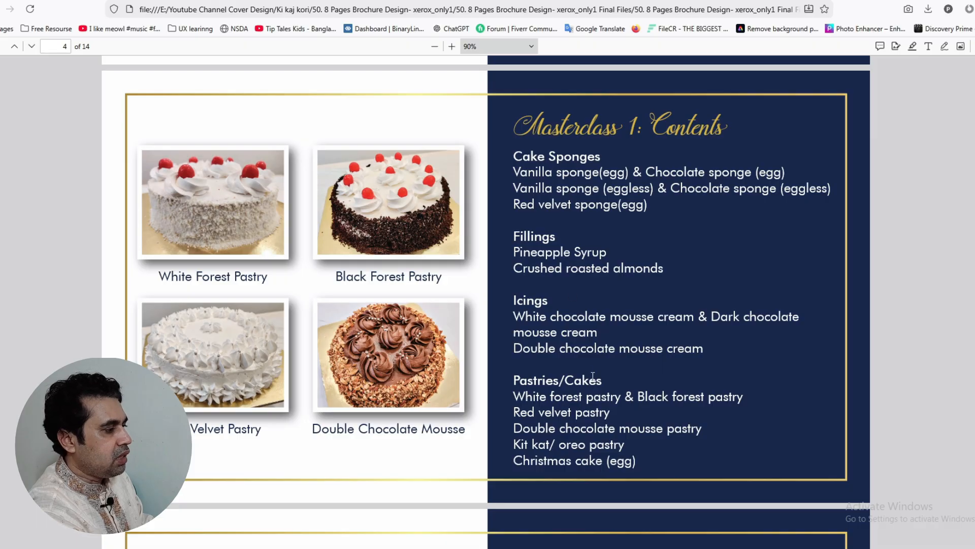
pyautogui.scroll(-5, 593, 379)
pyautogui.scroll(-7, 606, 311)
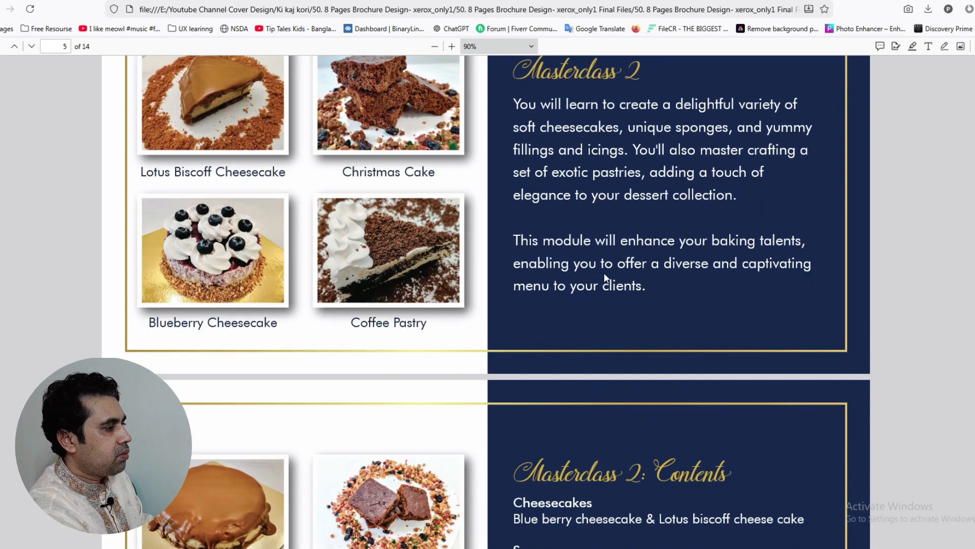
pyautogui.scroll(-14, 605, 277)
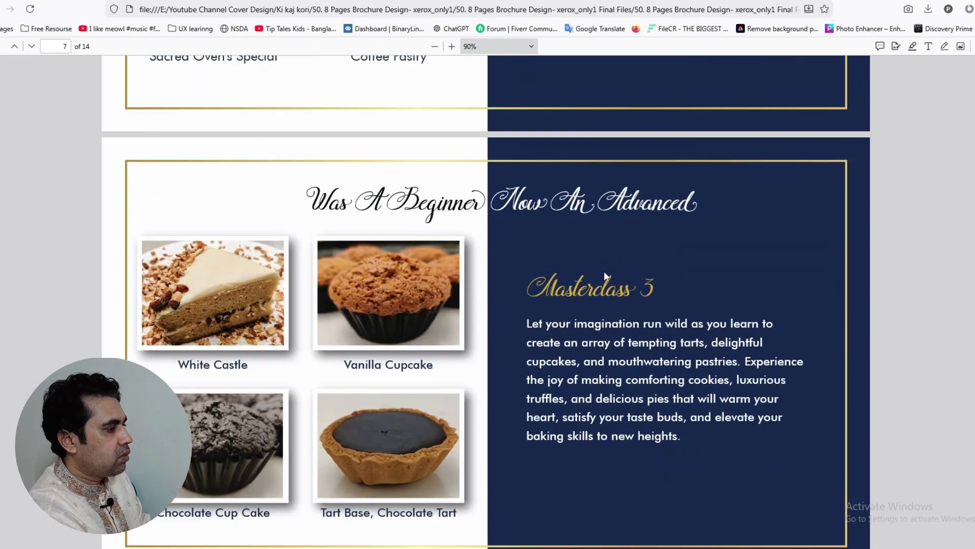
pyautogui.scroll(-8, 605, 276)
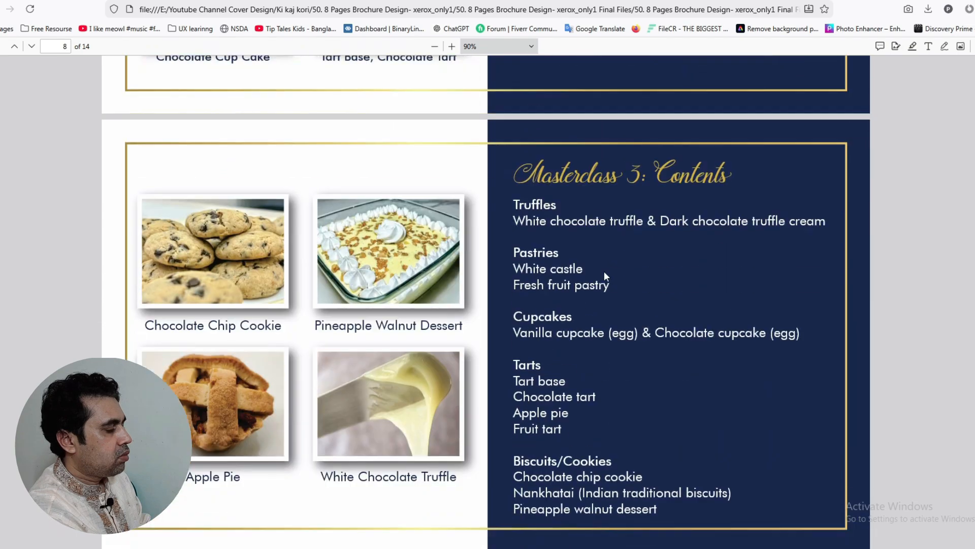
pyautogui.scroll(-16, 605, 276)
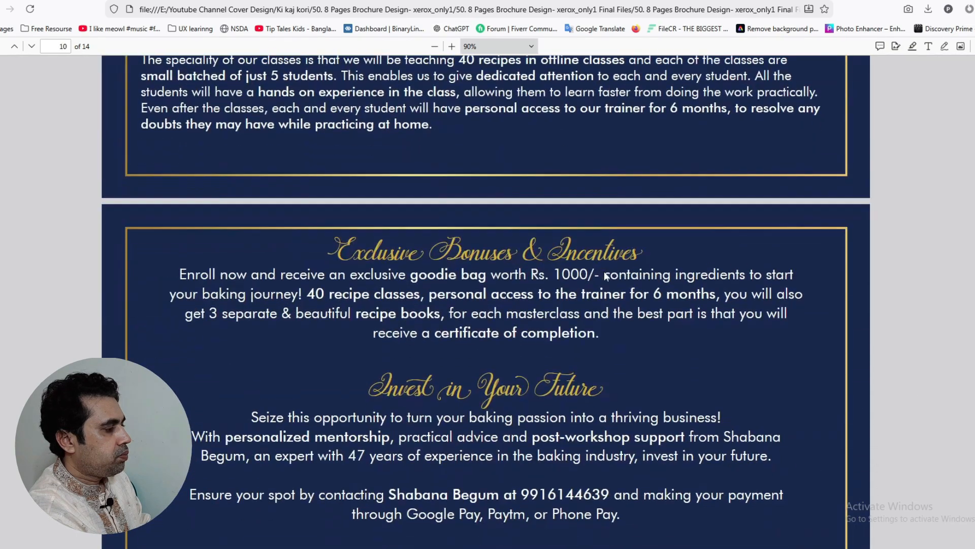
pyautogui.scroll(-13, 605, 276)
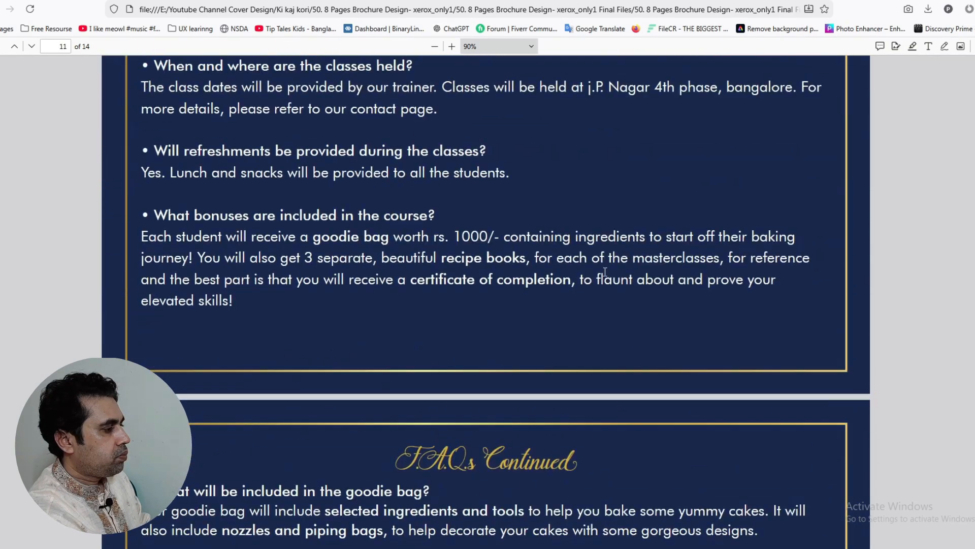
pyautogui.scroll(-11, 606, 275)
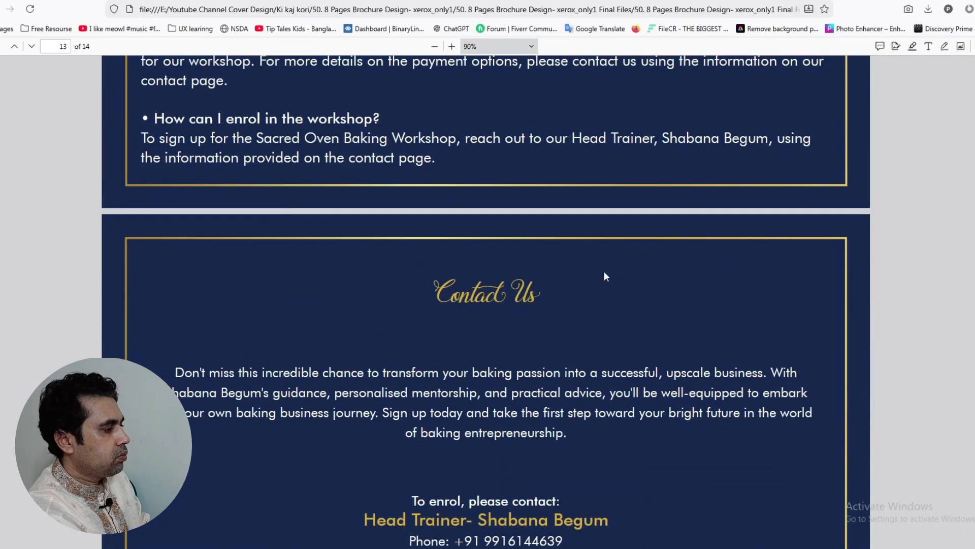
pyautogui.scroll(-7, 604, 276)
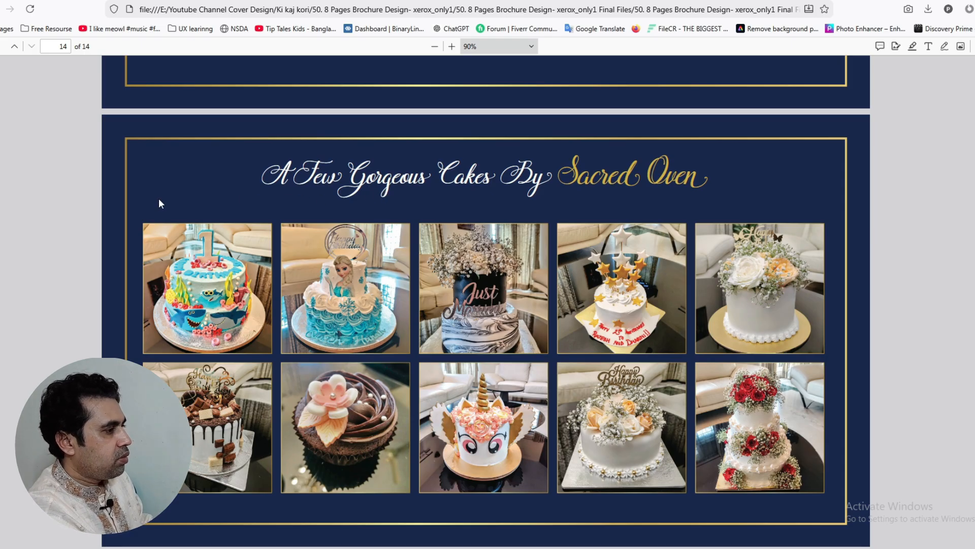
pyautogui.scroll(5, 158, 203)
pyautogui.scroll(-5, 157, 203)
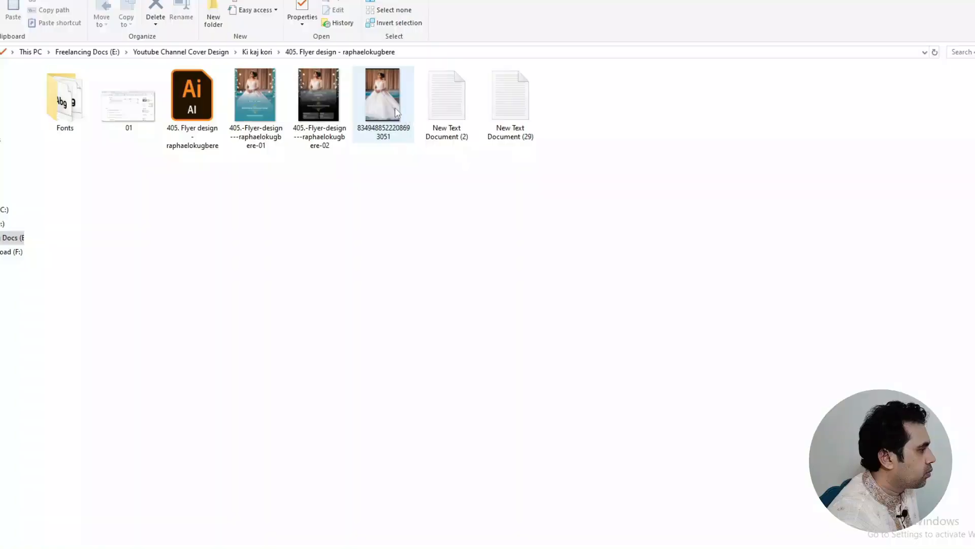
# Open the bride image file from the flyer folder in the photo viewer
pyautogui.doubleClick(396, 111)
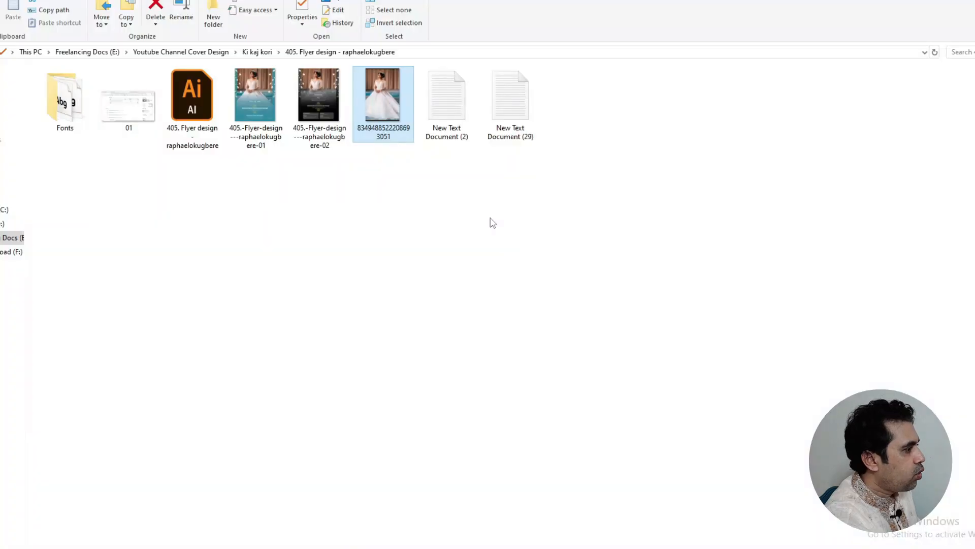
# Open the New Text Document (2) text file
pyautogui.doubleClick(460, 109)
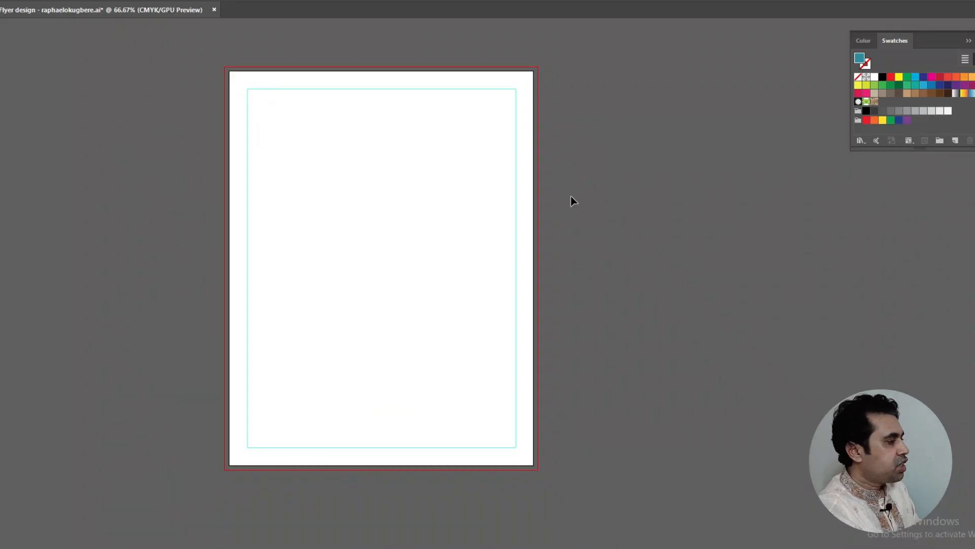
# Paste the wedding photo onto the artboard and add a teal background behind it
pyautogui.hotkey('ctrl', 'v')
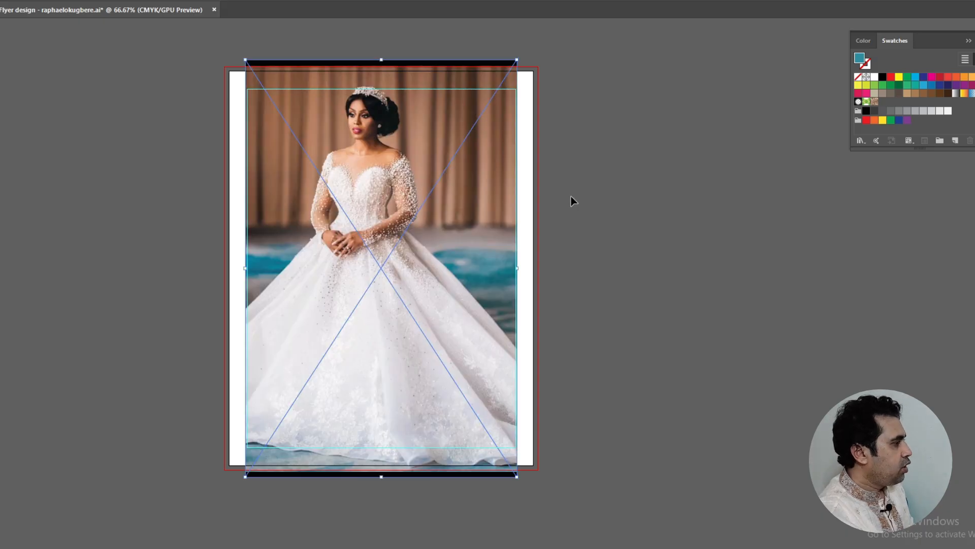
pyautogui.click(597, 198)
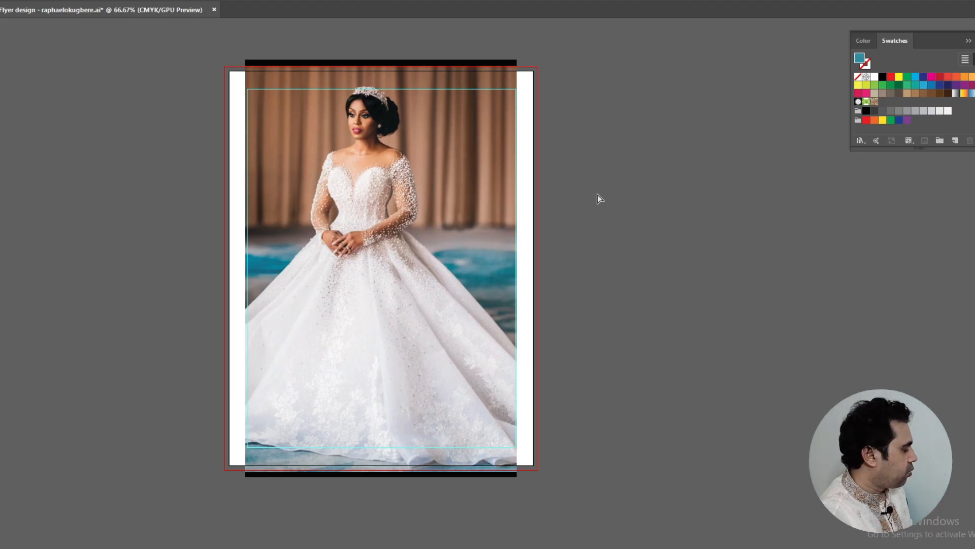
pyautogui.hotkey('ctrl', 'alt', '3')
pyautogui.click(597, 194)
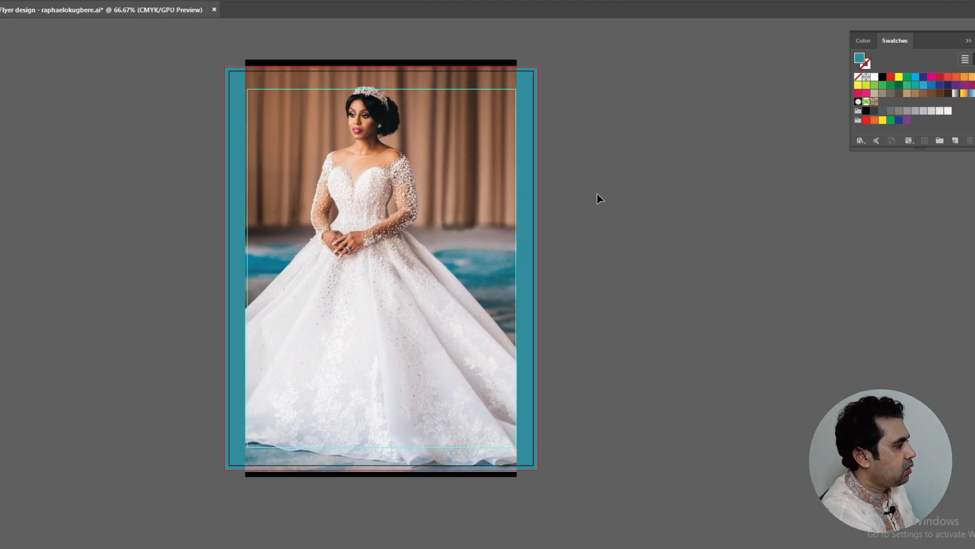
# Place the floral border on the right edge and a mirrored copy on the left
pyautogui.hotkey('ctrl', 'v')
pyautogui.click(633, 197)
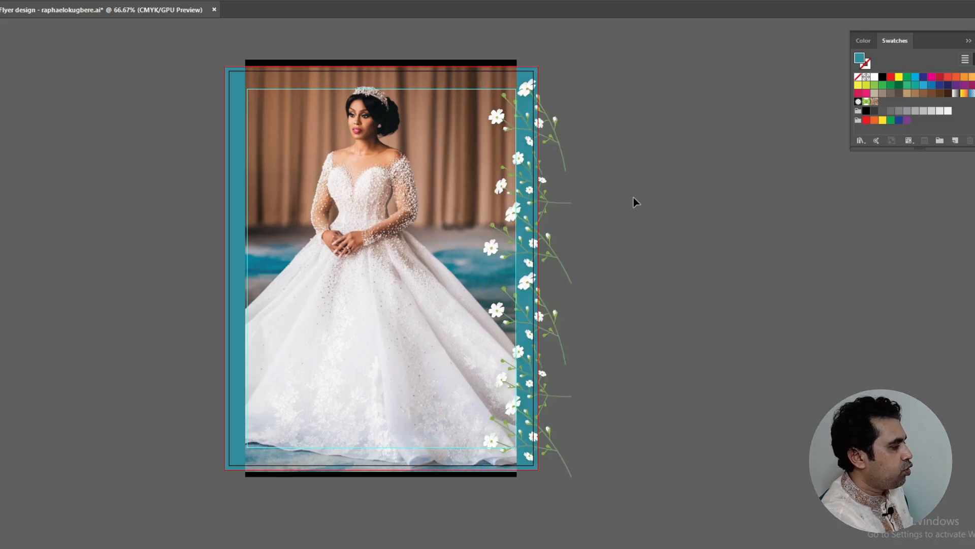
pyautogui.hotkey('ctrl', 'd')
pyautogui.click(633, 198)
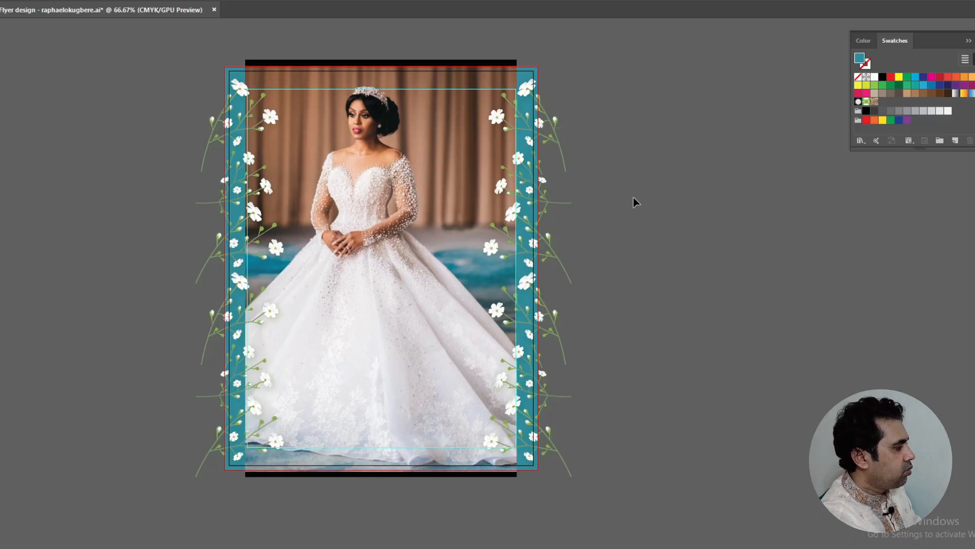
# Add a teal gradient fade over the lower half of the wedding photo
pyautogui.click(328, 330)
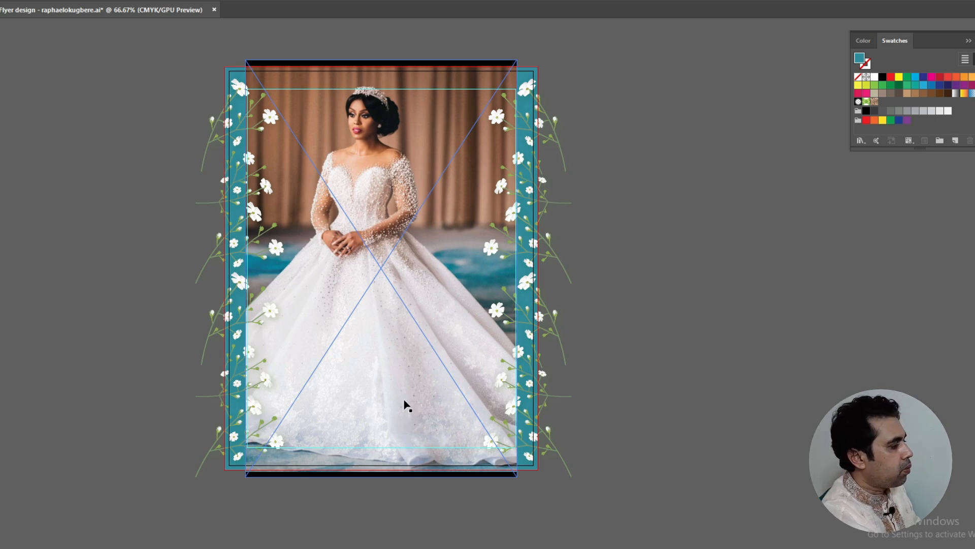
pyautogui.click(665, 333)
pyautogui.hotkey('ctrl', 'z')
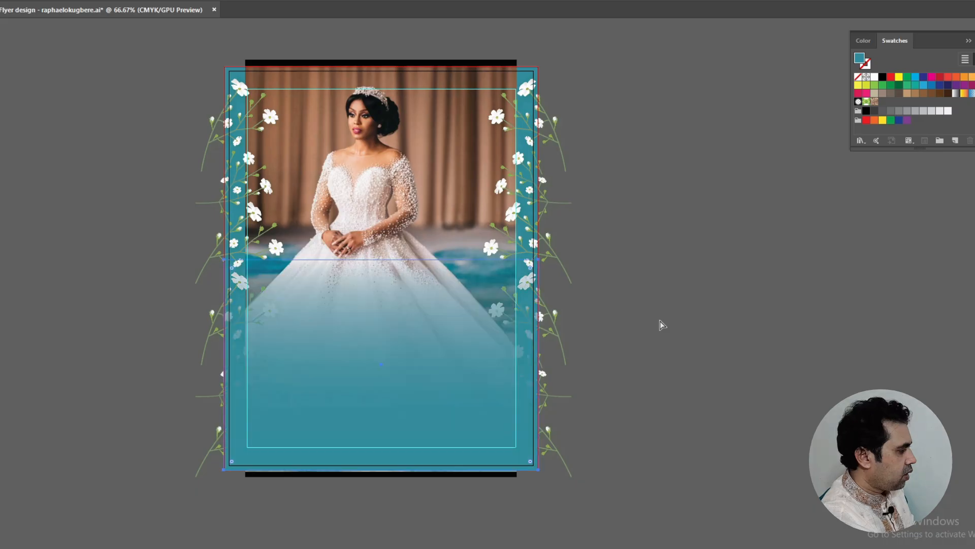
pyautogui.click(658, 318)
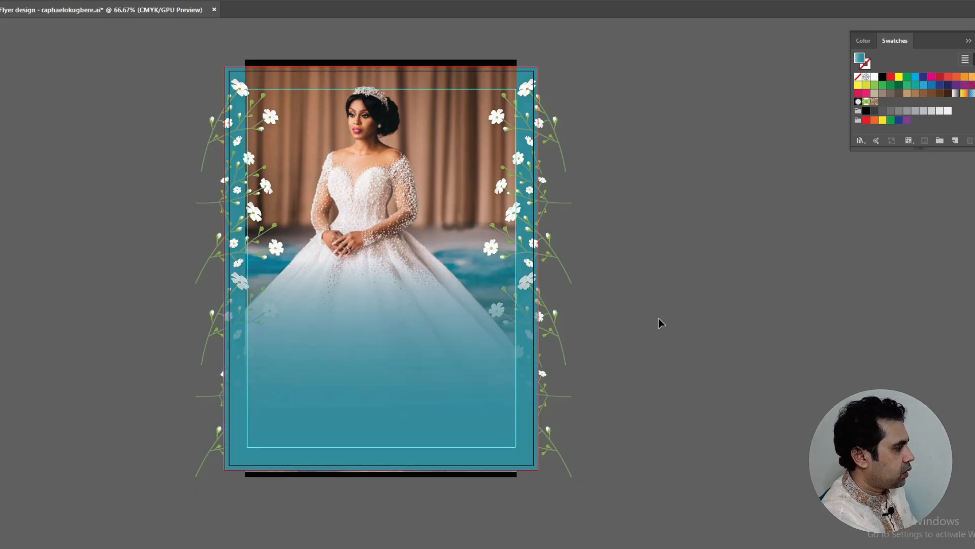
# Paste the service text with gold ornaments, clip artwork to the artboard, and save the flyer
pyautogui.hotkey('ctrl', 'f')
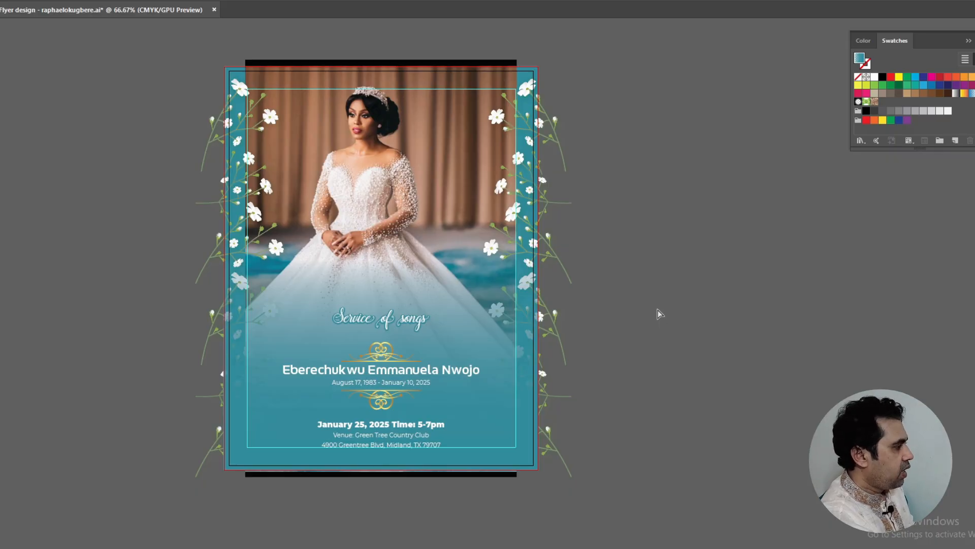
pyautogui.hotkey('ctrl', '7')
pyautogui.hotkey('ctrl', 's')
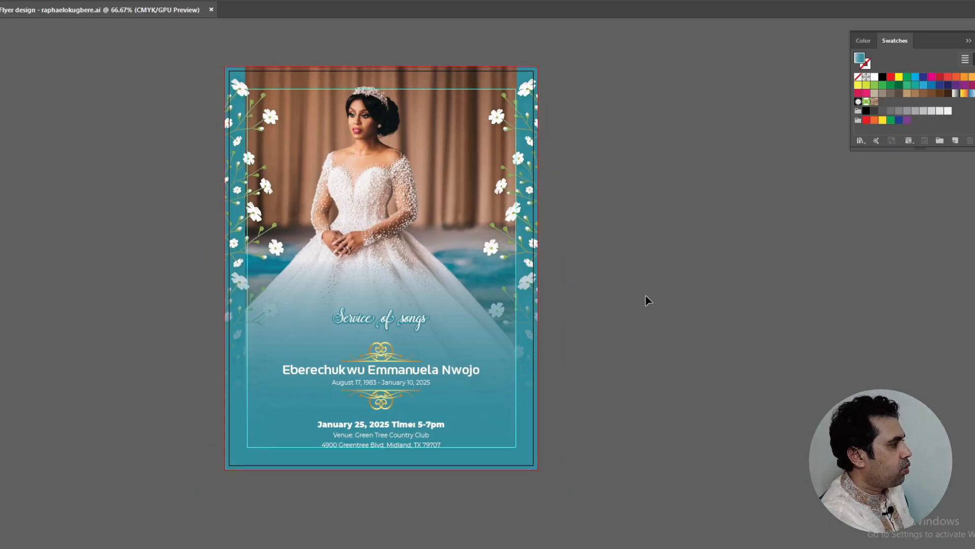
pyautogui.click(646, 296)
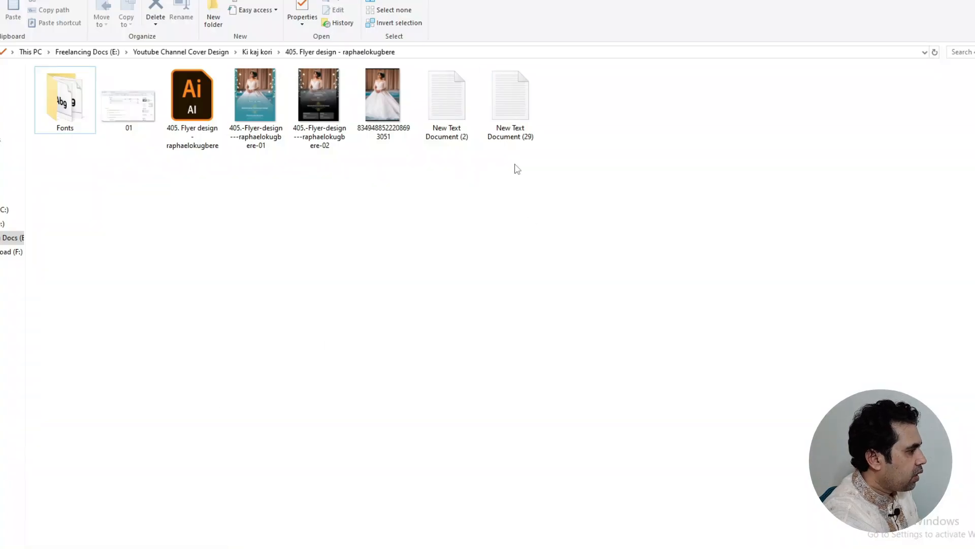
# Open New Text Document (29) with the burial and funeral arrangement notes in Notepad, moved up-left
pyautogui.doubleClick(512, 130)
pyautogui.moveTo(500, 194); pyautogui.dragTo(444, 83)
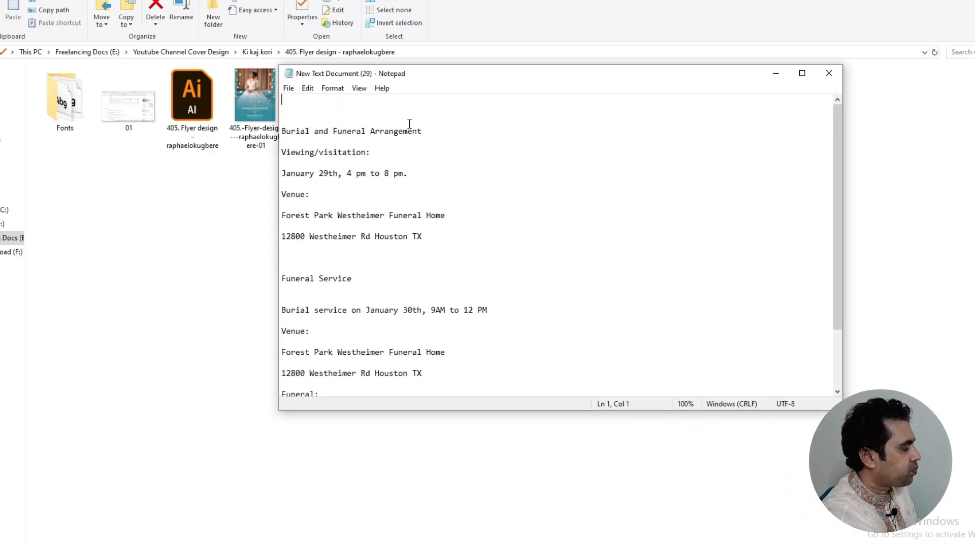
pyautogui.click(440, 132)
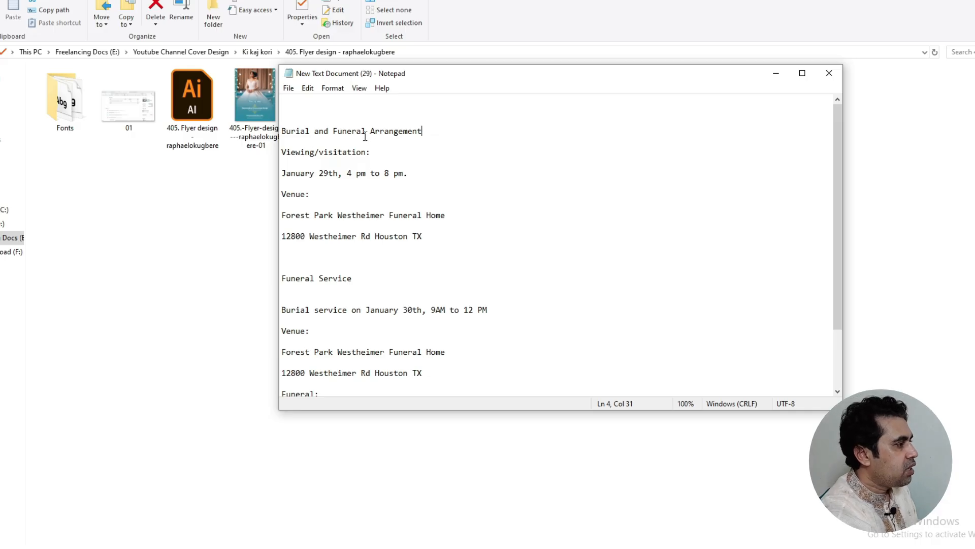
# Return to the teal memorial flyer in Illustrator and zoom in and out over its ornaments and text
pyautogui.click(304, 548)
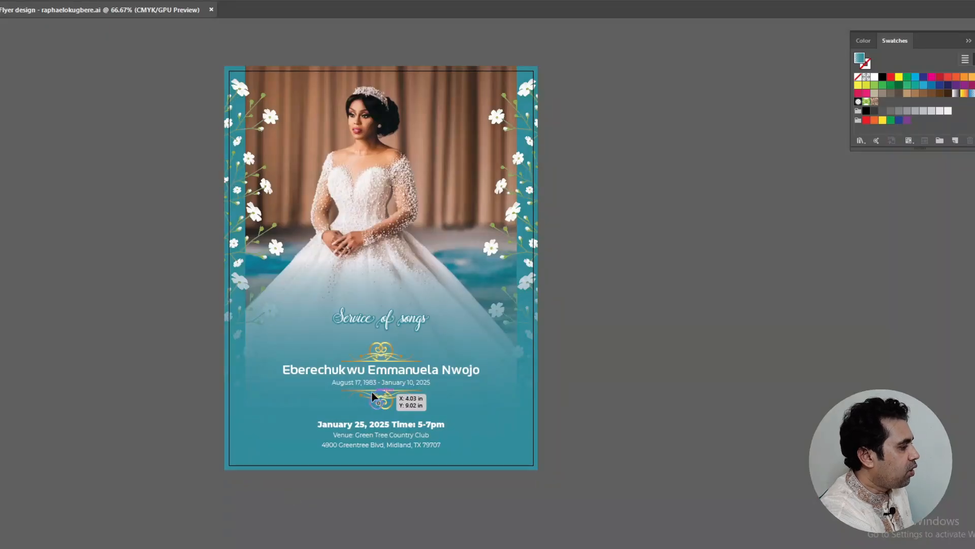
pyautogui.scroll(4, 379, 399)
pyautogui.scroll(-1, 488, 351)
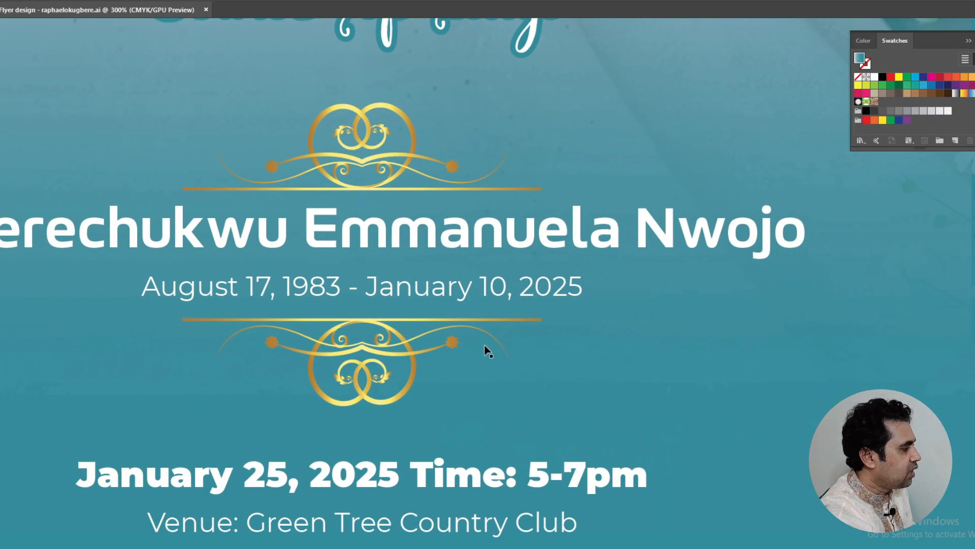
pyautogui.scroll(-2, 488, 350)
pyautogui.scroll(-2, 429, 304)
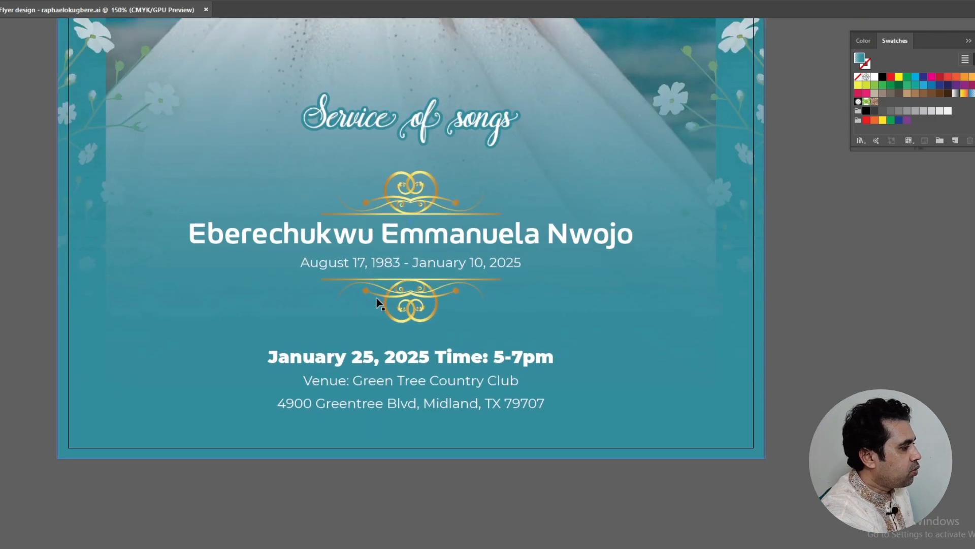
pyautogui.scroll(2, 378, 303)
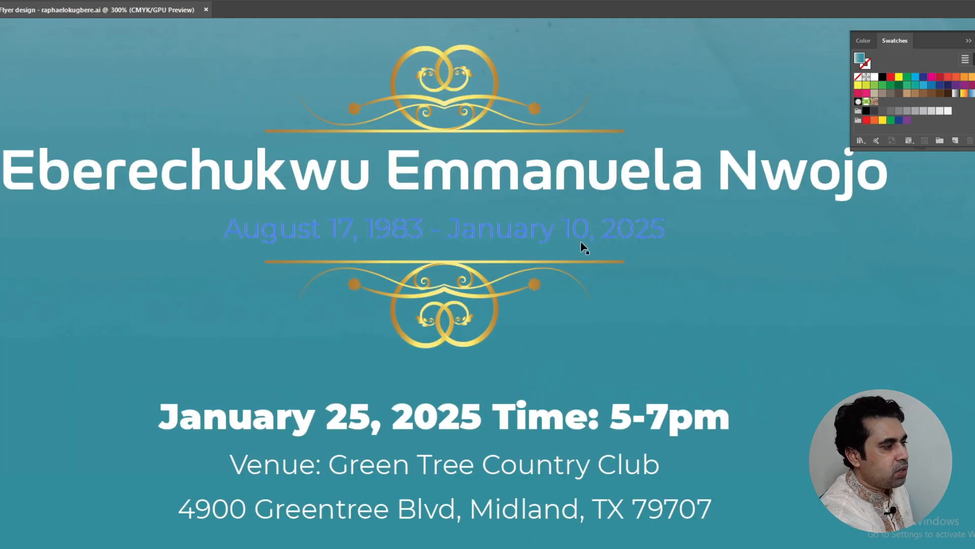
pyautogui.scroll(-3, 411, 224)
pyautogui.scroll(1, 403, 213)
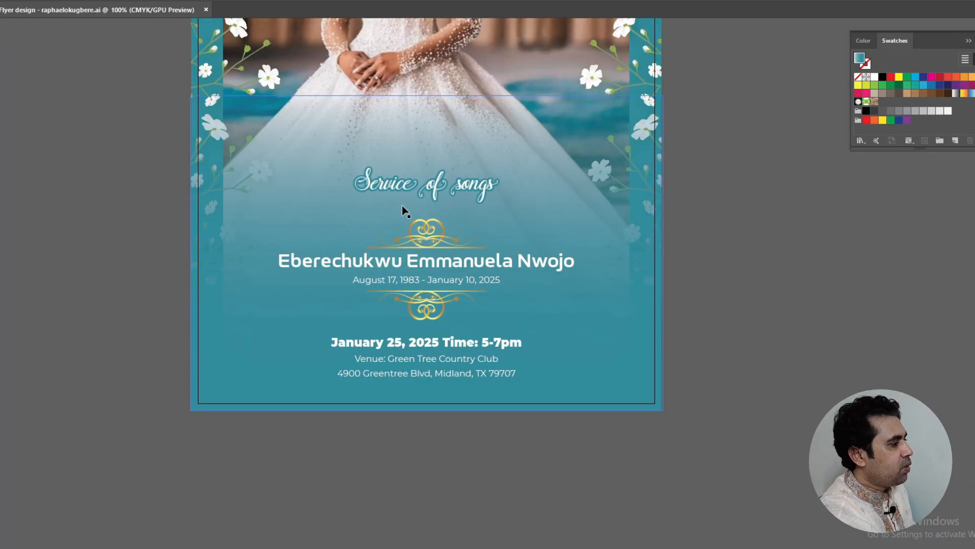
pyautogui.scroll(1, 386, 211)
pyautogui.scroll(-1, 323, 212)
pyautogui.scroll(1, 595, 173)
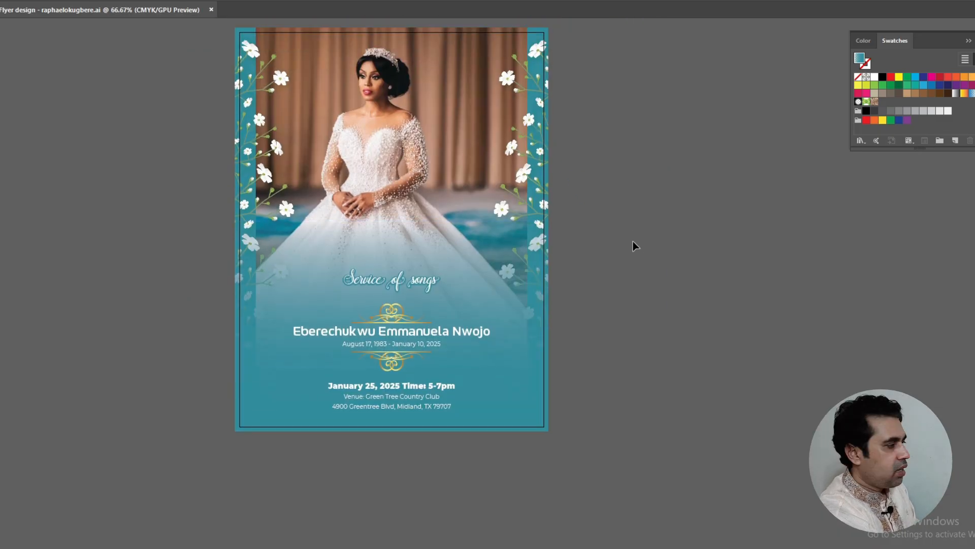
pyautogui.scroll(1, 634, 246)
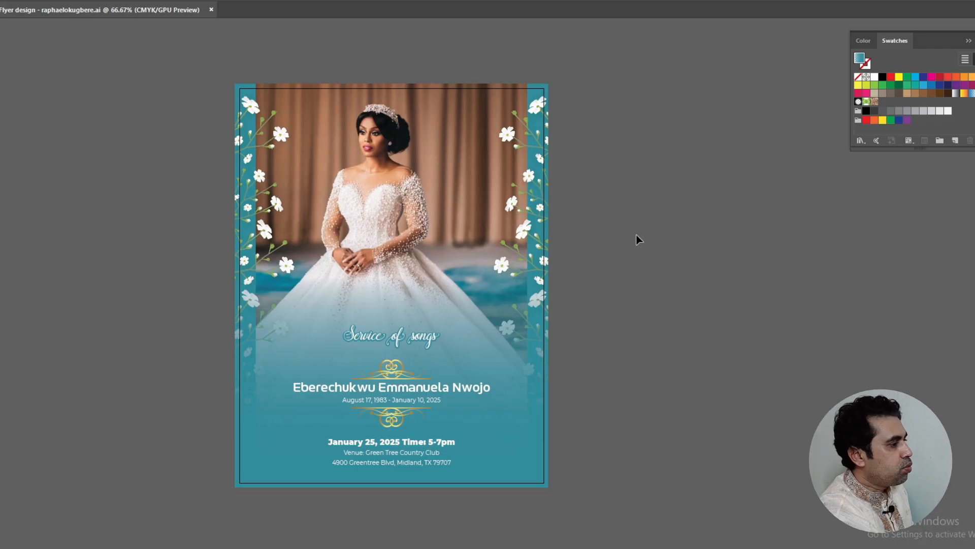
pyautogui.scroll(-1, 635, 236)
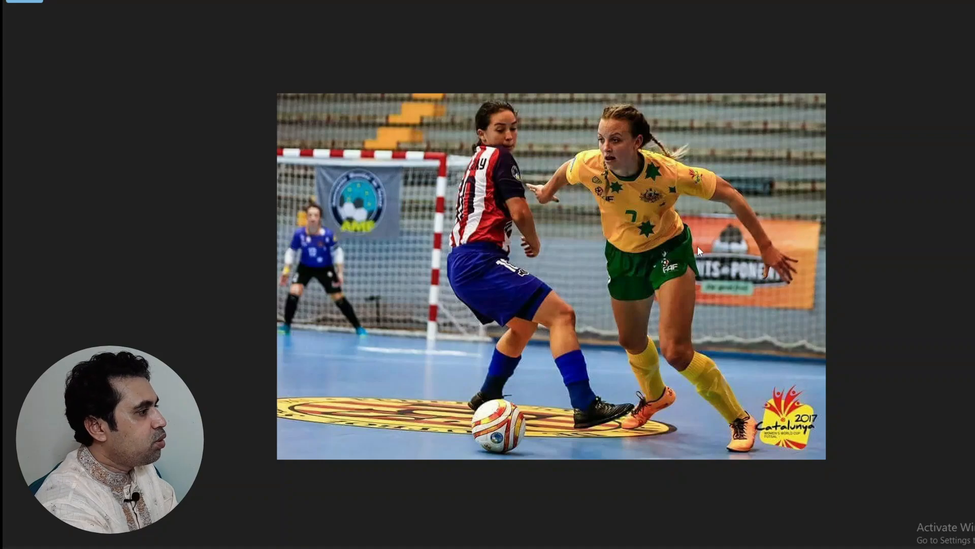
# Zoom into the lower right of the women's futsal match photo on the players' boots
pyautogui.scroll(3, 697, 246)
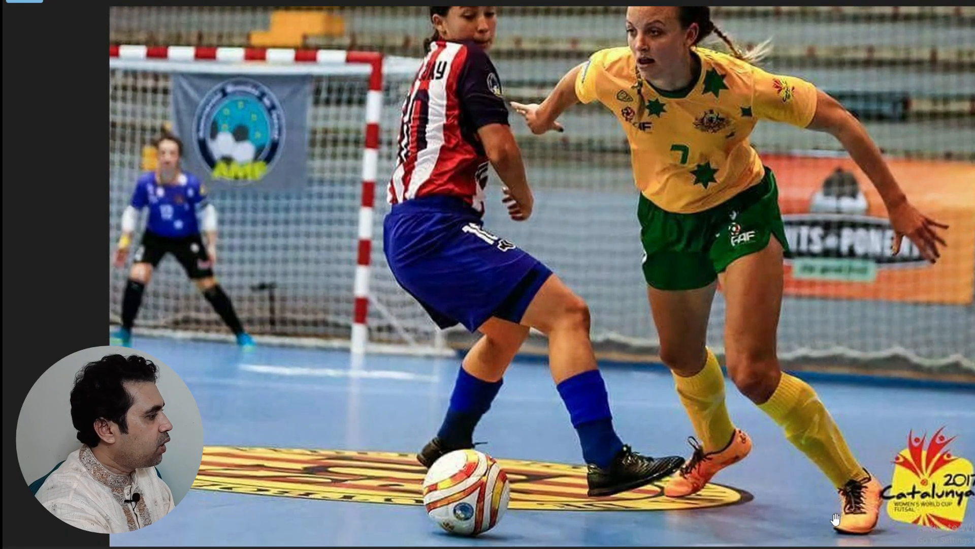
pyautogui.scroll(4, 818, 518)
pyautogui.scroll(2, 692, 337)
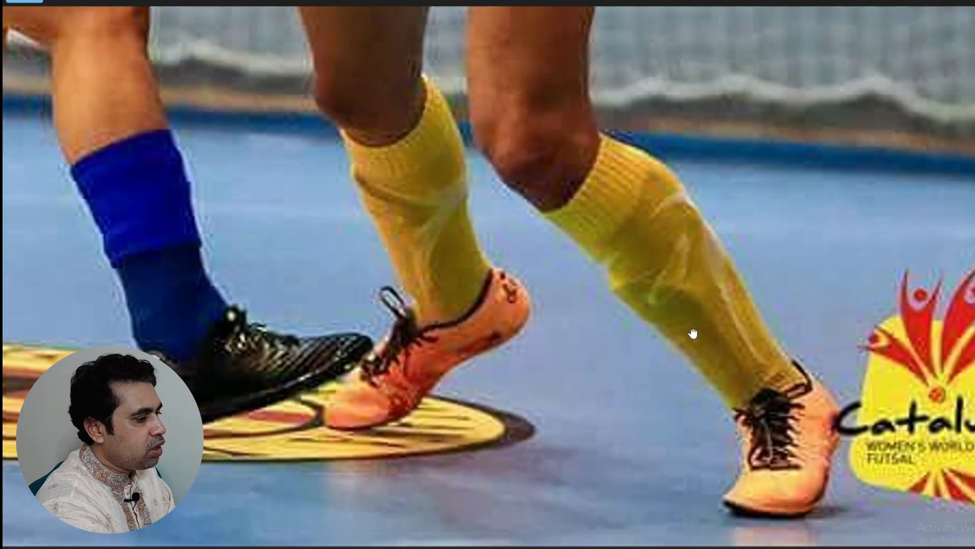